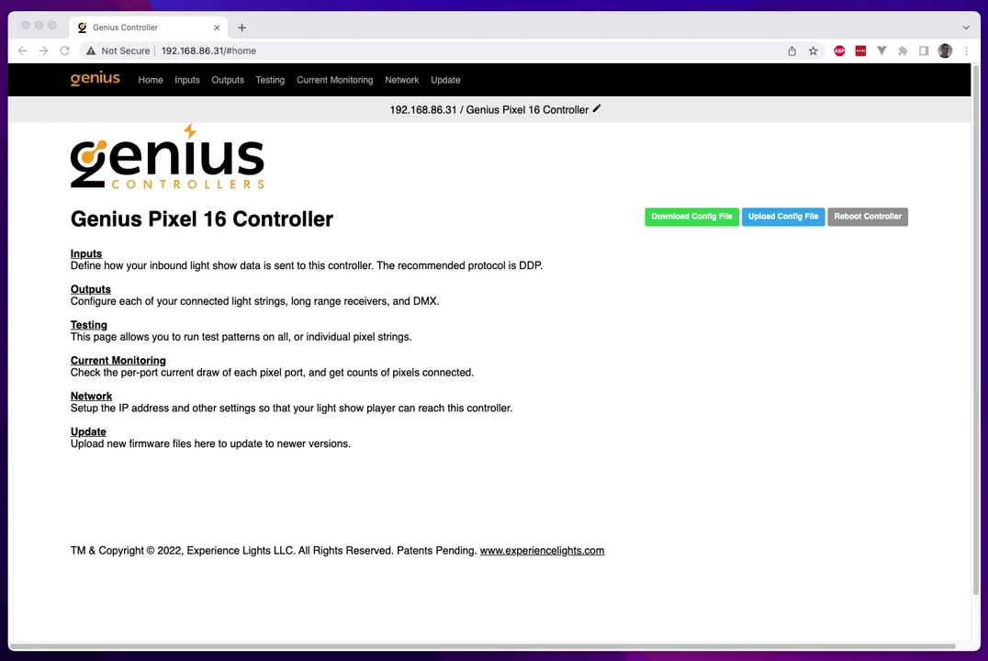
# Check the controller's IP address and open the rename prompt, cancelling to keep the current name.
pyautogui.click(516, 146)
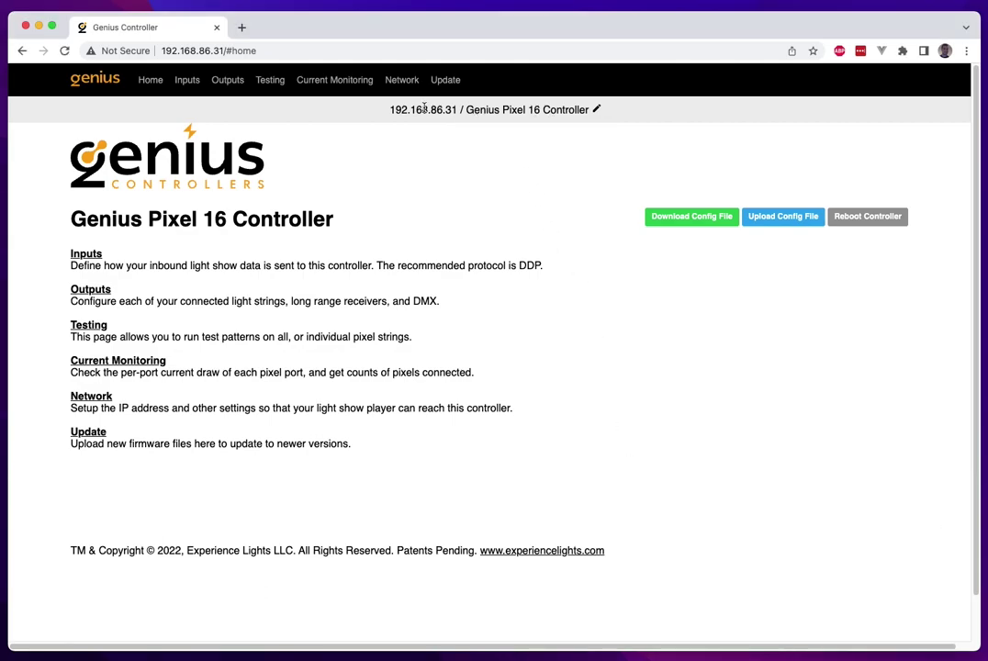
pyautogui.moveTo(390, 109); pyautogui.dragTo(450, 110)
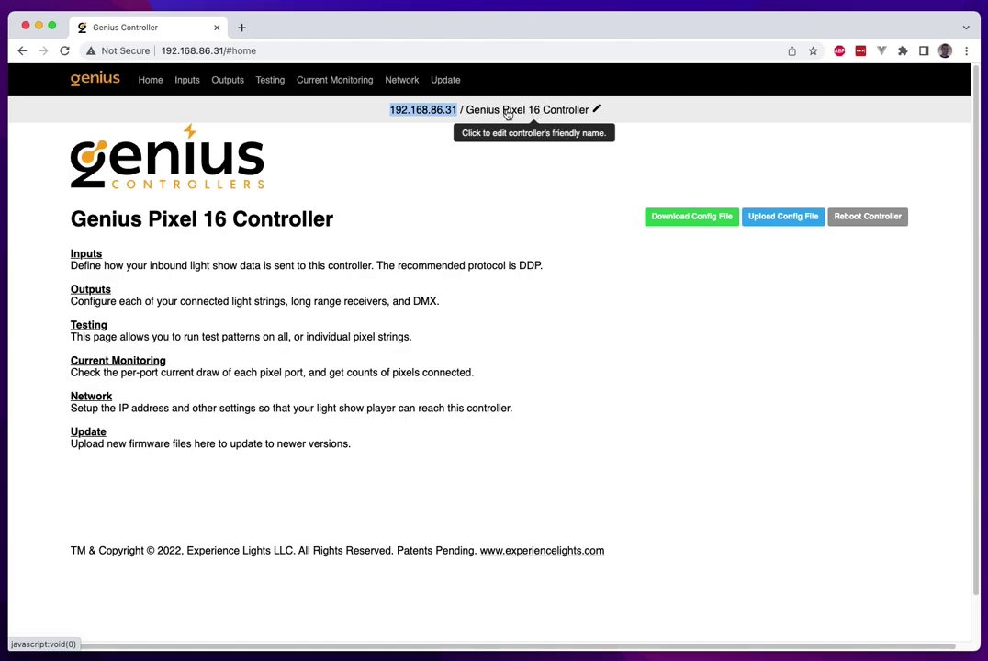
pyautogui.click(414, 181)
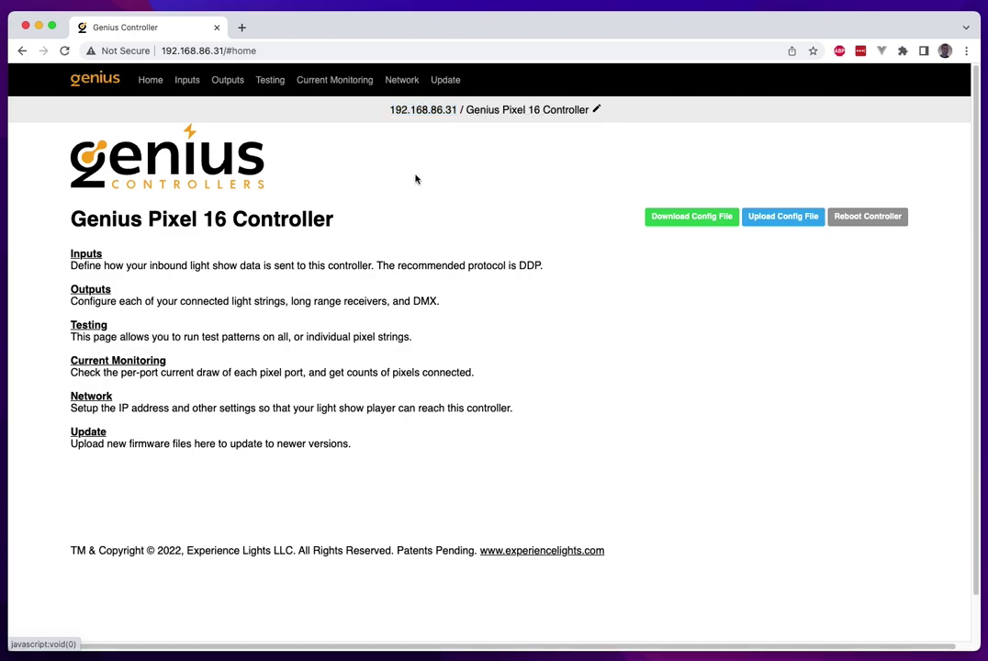
pyautogui.click(518, 115)
pyautogui.click(421, 121)
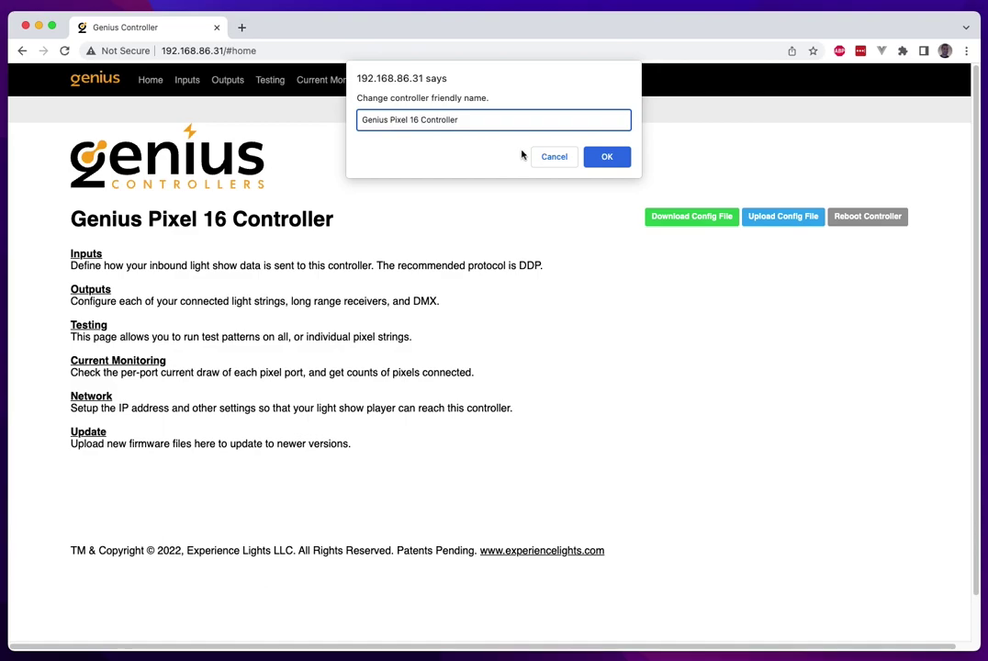
pyautogui.click(554, 157)
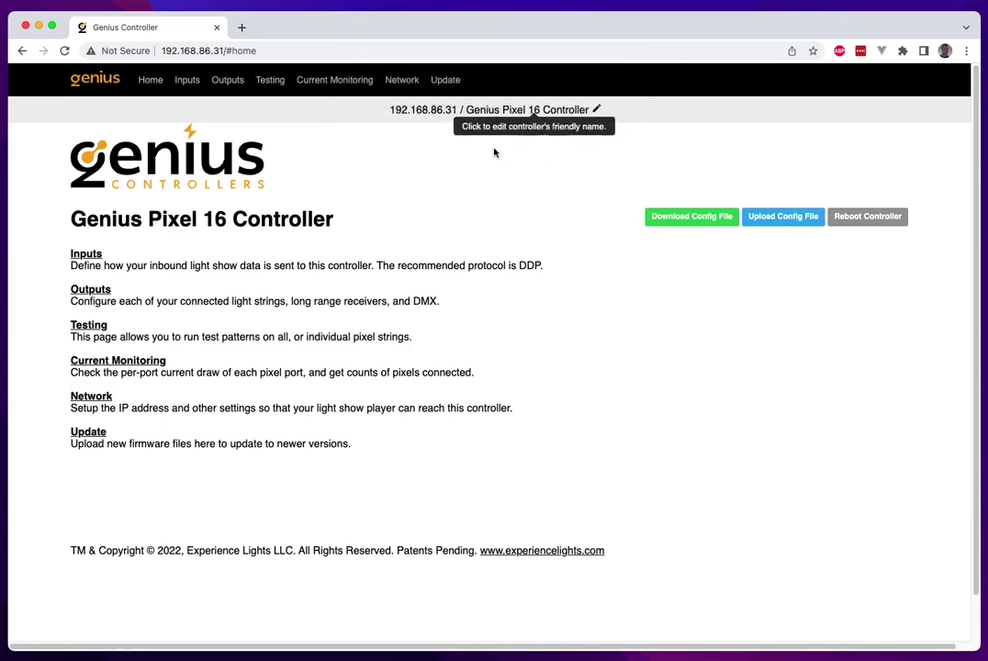
# Go to the Outputs page and shrink the browser to a narrow phone-sized layout.
pyautogui.click(226, 82)
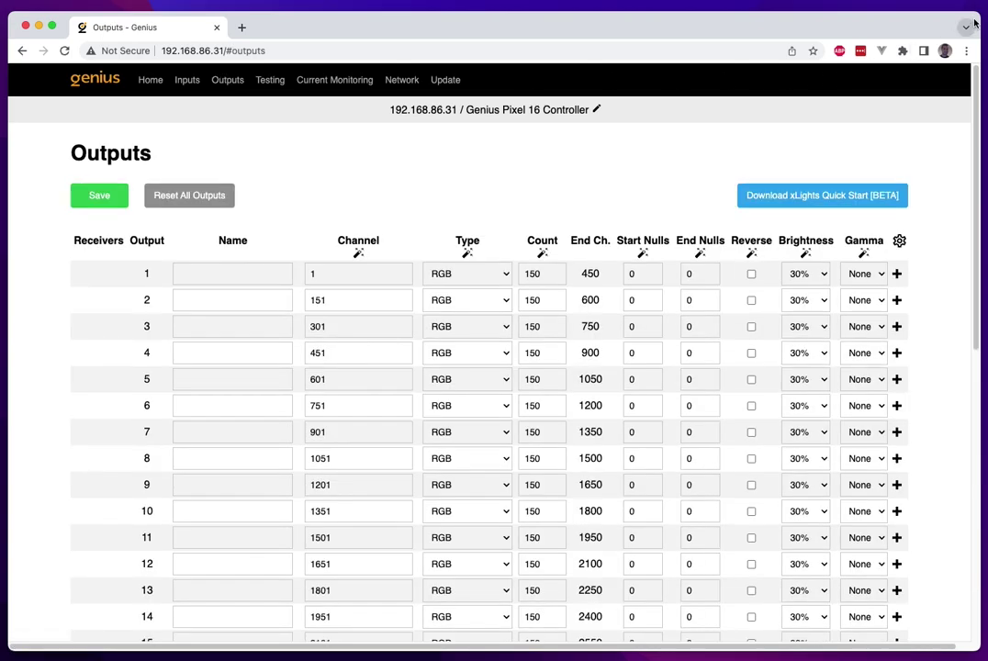
pyautogui.moveTo(975, 20); pyautogui.dragTo(560, 45)
pyautogui.click(555, 367)
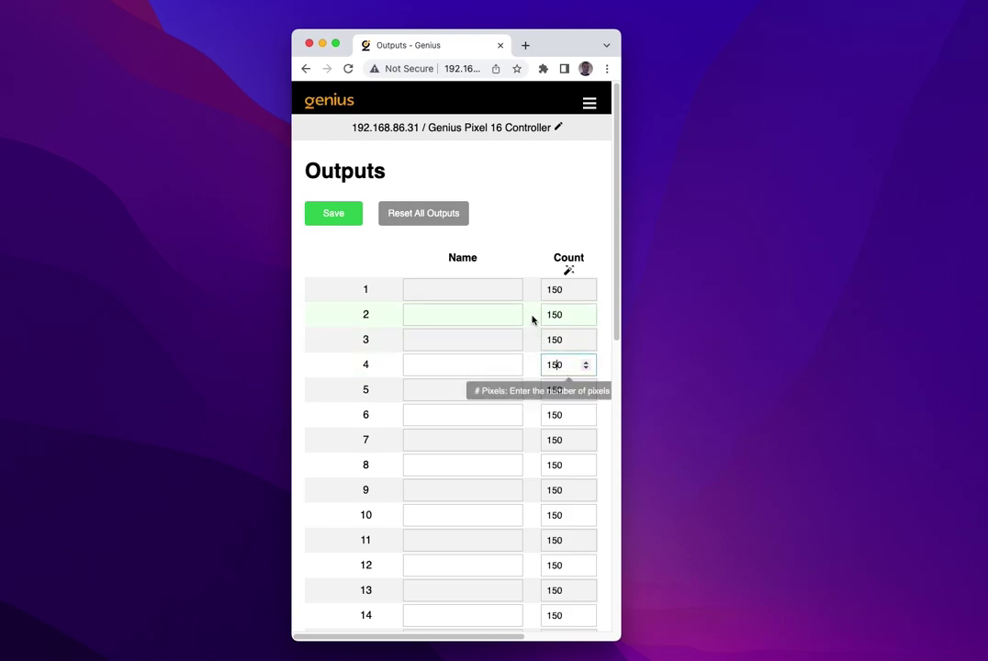
pyautogui.scroll(-2, 517, 176)
pyautogui.scroll(-8, 521, 177)
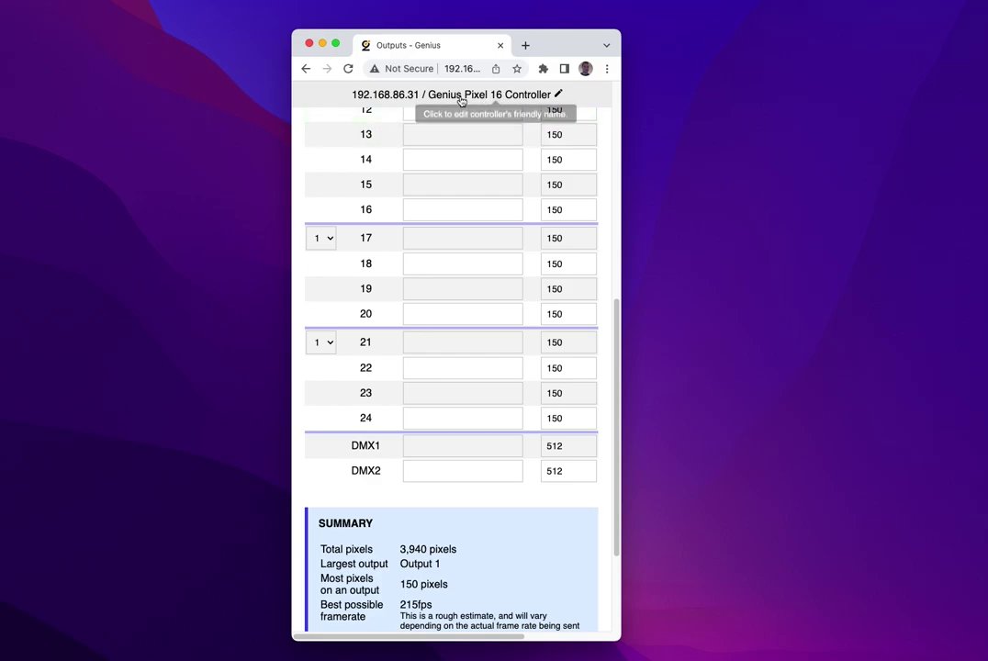
pyautogui.scroll(3, 483, 159)
pyautogui.moveTo(353, 95)
pyautogui.mouseDown()
pyautogui.moveTo(580, 96)
pyautogui.moveTo(368, 95)
pyautogui.mouseUp()
pyautogui.scroll(-3, 464, 251)
pyautogui.scroll(10, 464, 251)
pyautogui.moveTo(555, 55)
pyautogui.mouseDown()
pyautogui.moveTo(408, 42)
pyautogui.moveTo(562, 55)
pyautogui.mouseUp()
pyautogui.click(547, 170)
# Scroll through the narrow Outputs table, checking output 1's name and pixel count fields.
pyautogui.scroll(-2, 547, 170)
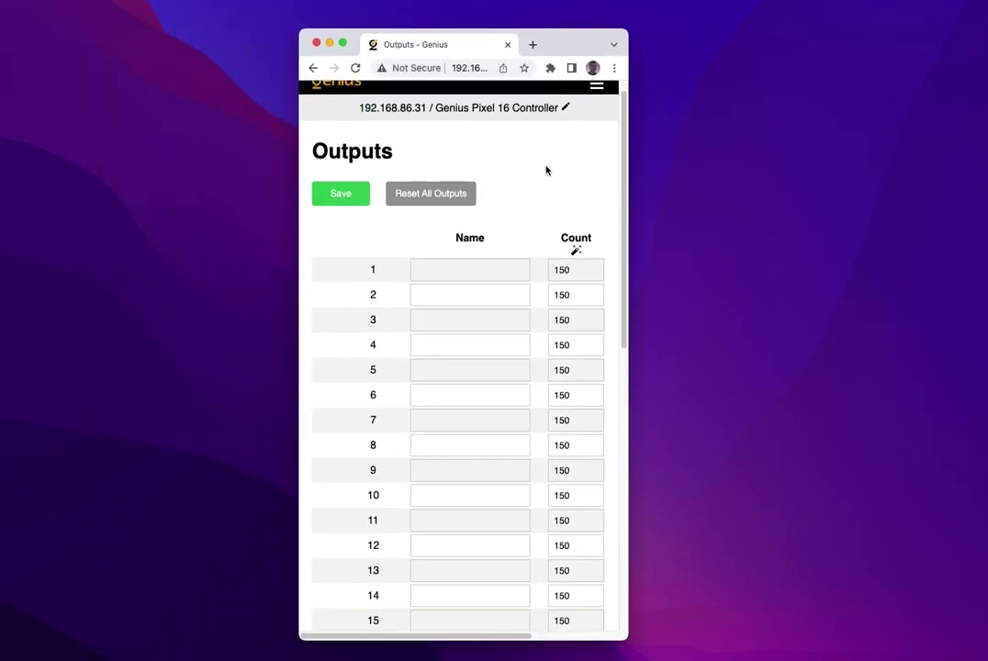
pyautogui.scroll(-6, 547, 170)
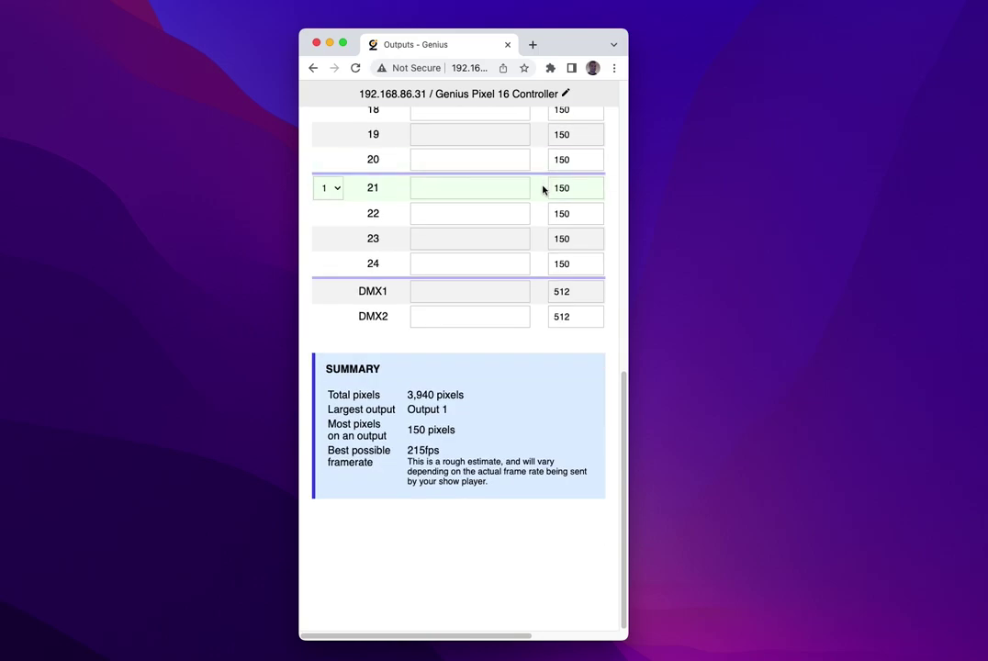
pyautogui.scroll(8, 543, 189)
pyautogui.scroll(-7, 529, 193)
pyautogui.scroll(8, 533, 194)
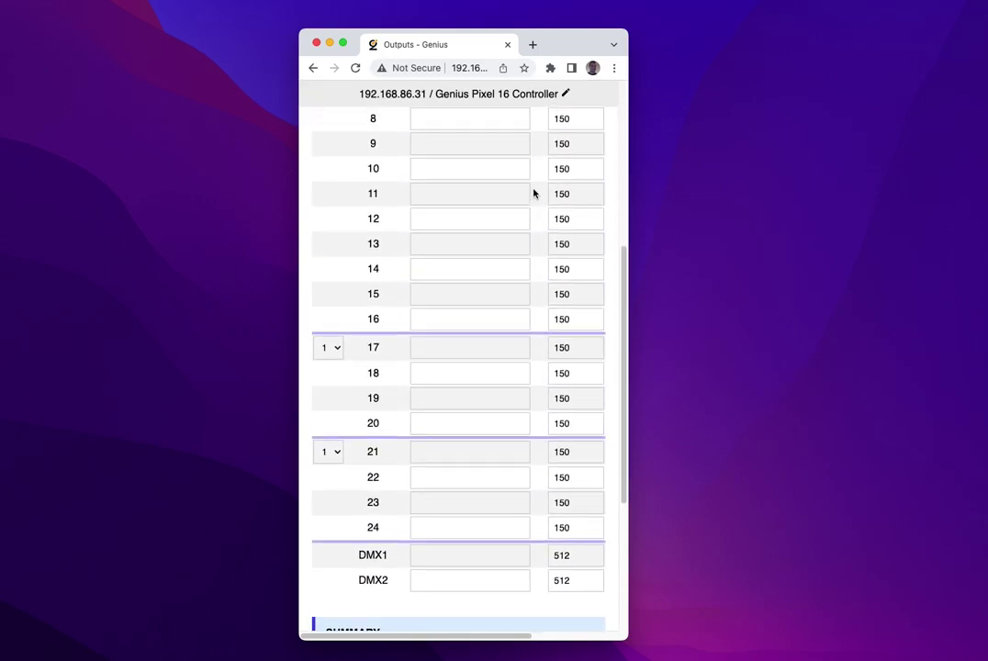
pyautogui.scroll(-8, 534, 194)
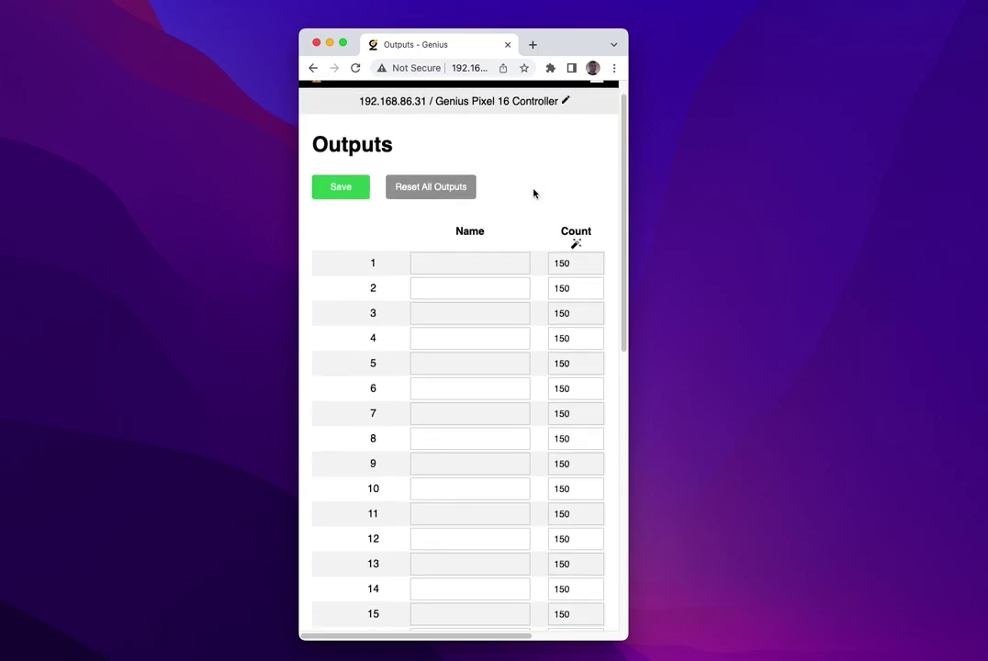
pyautogui.scroll(8, 533, 194)
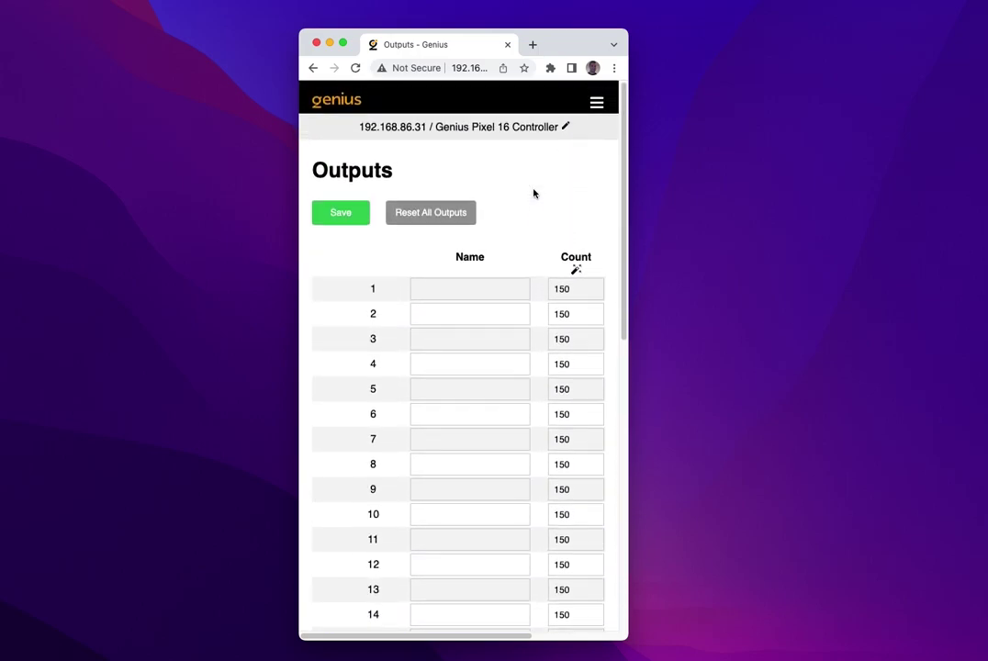
pyautogui.scroll(-8, 522, 245)
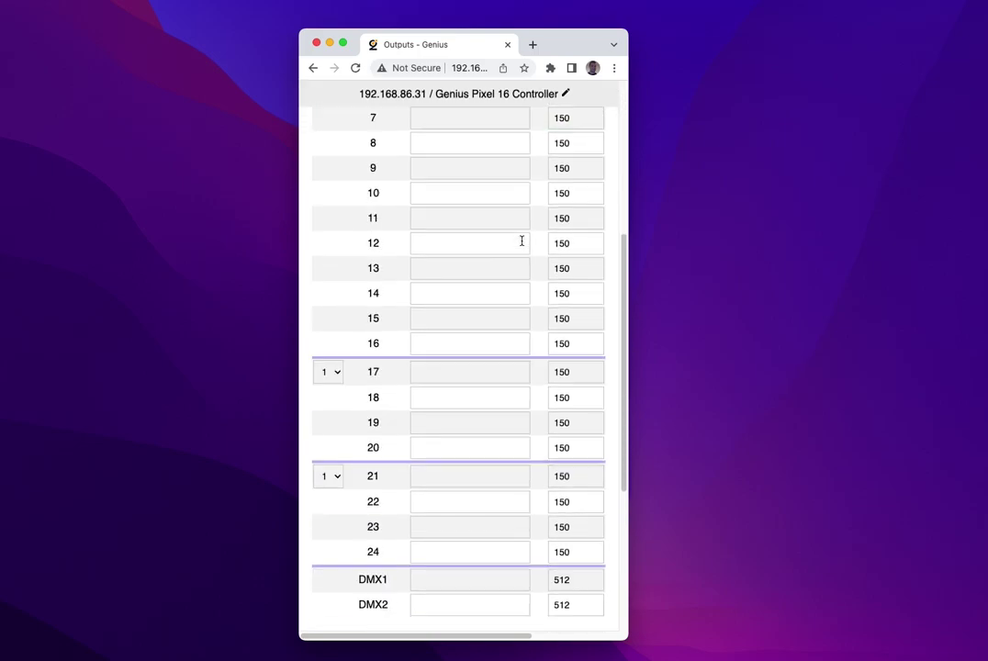
pyautogui.scroll(3, 522, 240)
pyautogui.scroll(3, 522, 241)
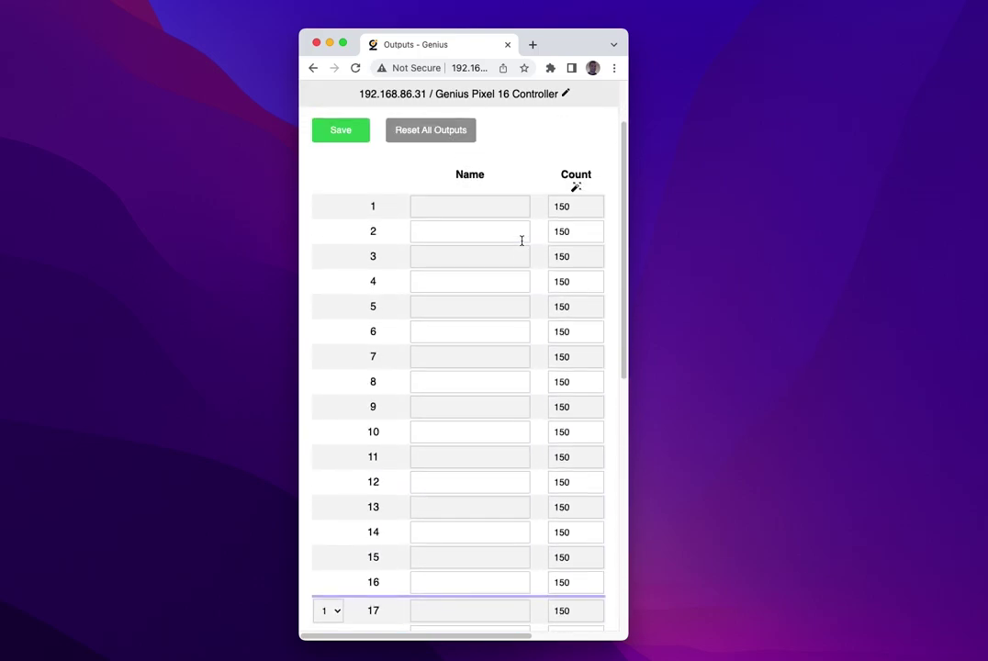
pyautogui.click(472, 202)
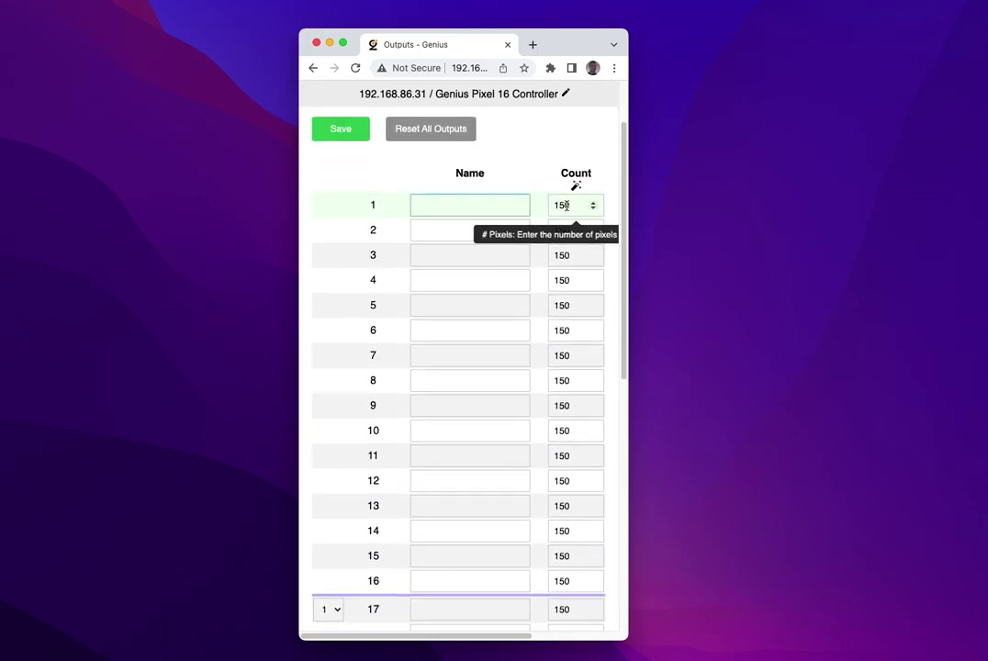
pyautogui.click(567, 204)
pyautogui.scroll(-1, 519, 198)
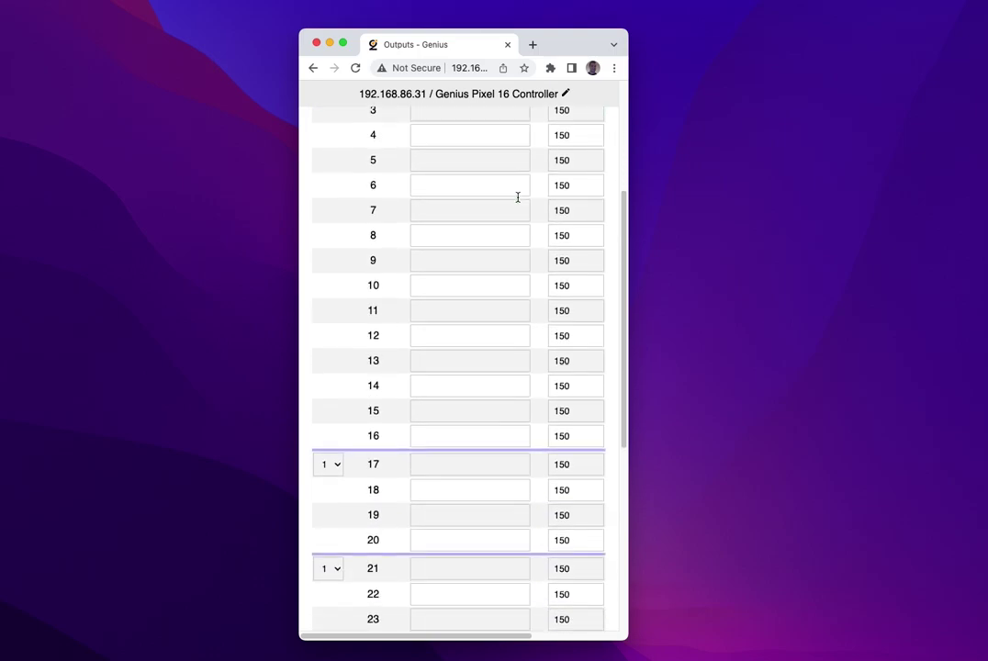
pyautogui.scroll(-10, 518, 198)
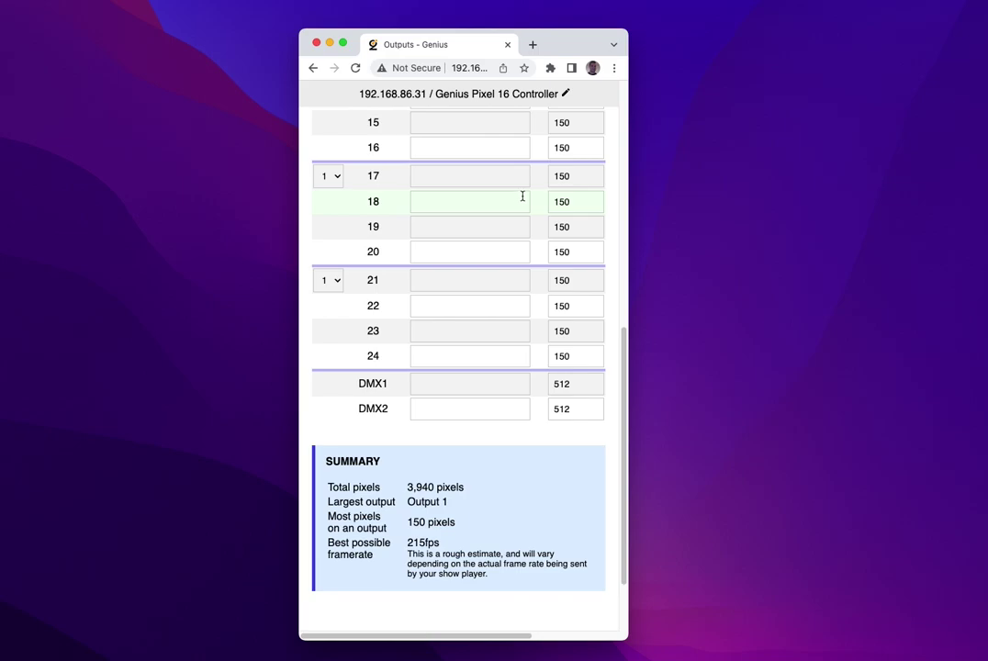
pyautogui.scroll(-1, 522, 204)
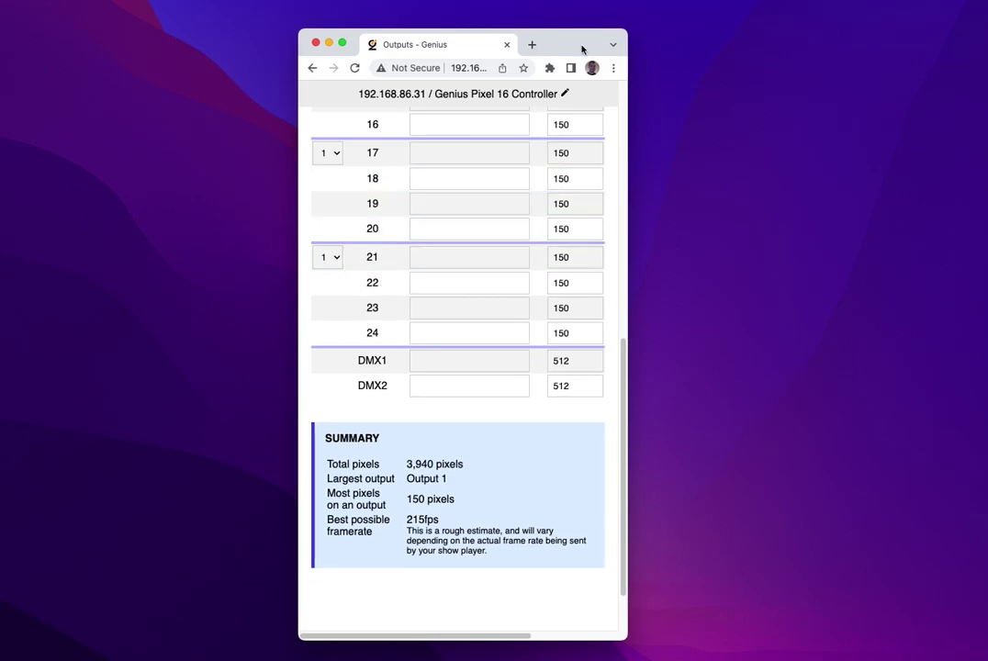
# Restore the browser window to nearly full screen and review the Total pixels summary.
pyautogui.moveTo(582, 49); pyautogui.dragTo(298, 30)
pyautogui.moveTo(343, 625); pyautogui.dragTo(975, 646)
pyautogui.scroll(10, 807, 585)
pyautogui.scroll(-10, 806, 585)
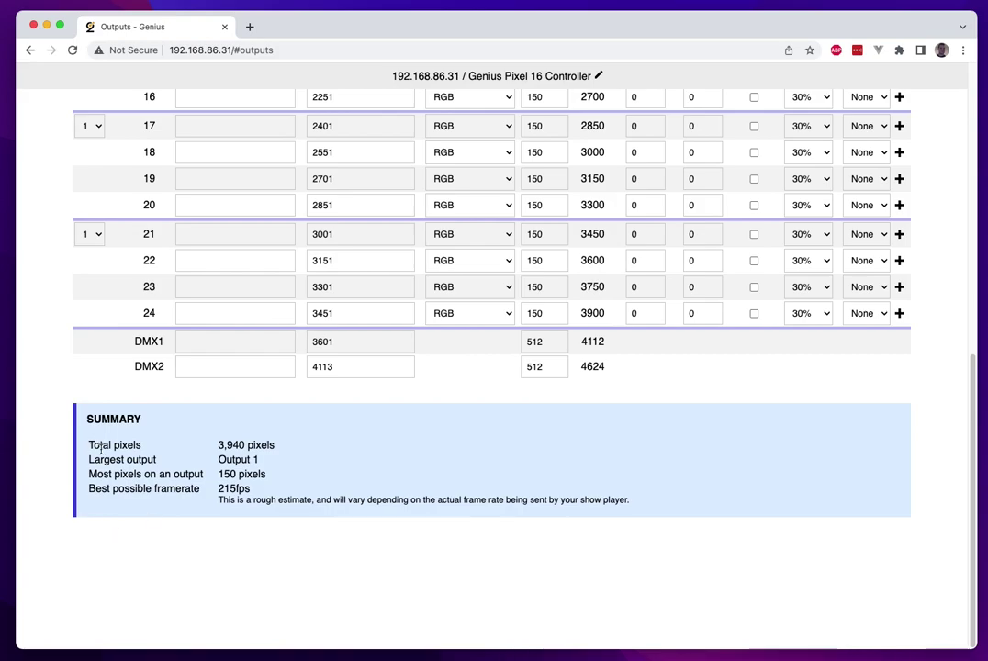
pyautogui.moveTo(88, 445); pyautogui.dragTo(262, 443)
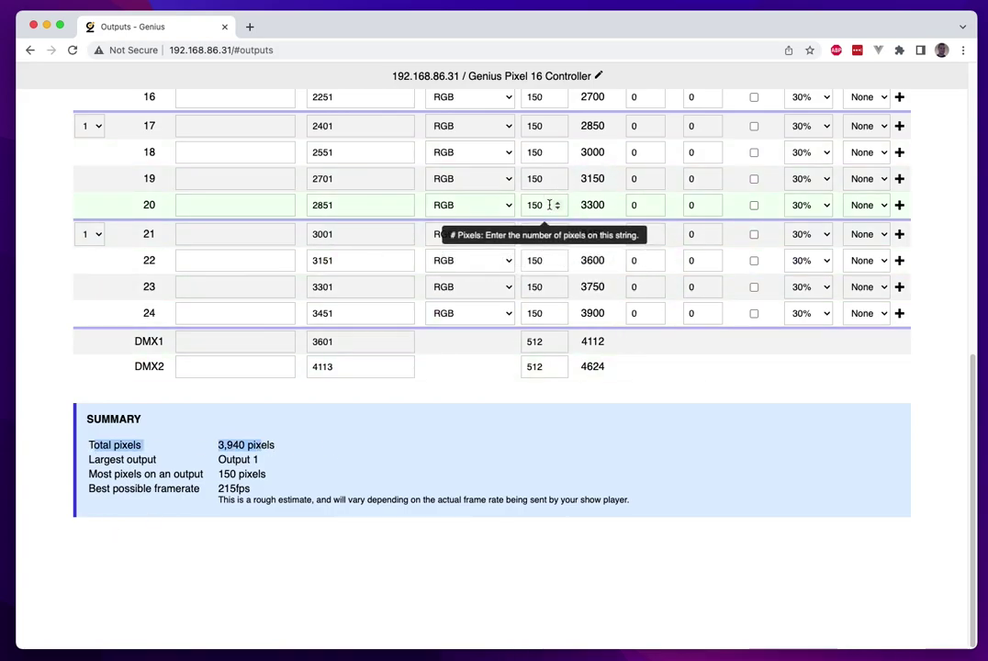
pyautogui.scroll(5, 586, 285)
pyautogui.scroll(5, 587, 285)
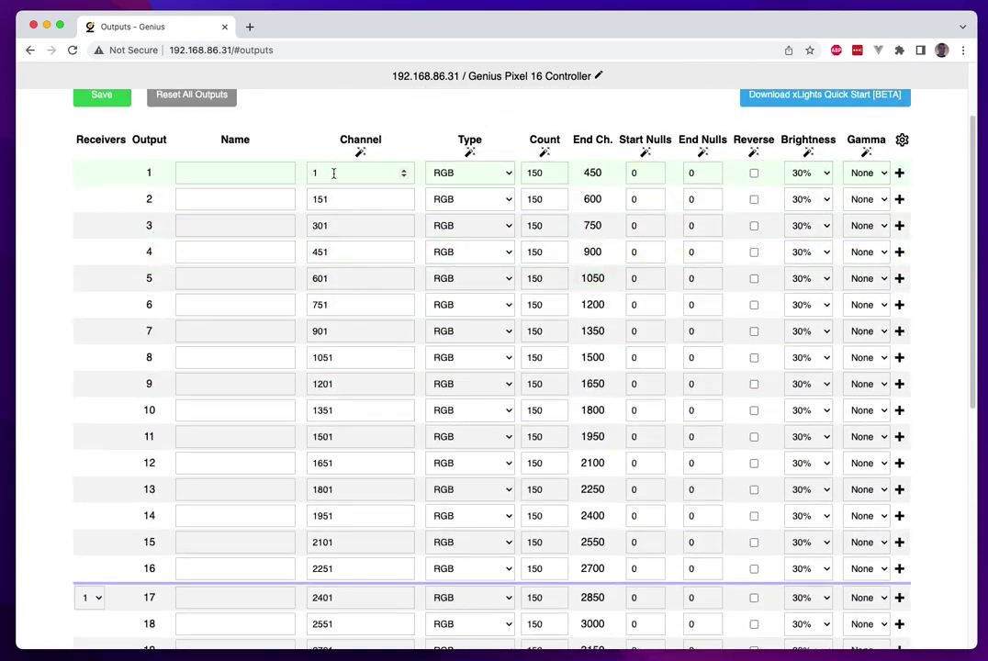
pyautogui.scroll(-10, 551, 161)
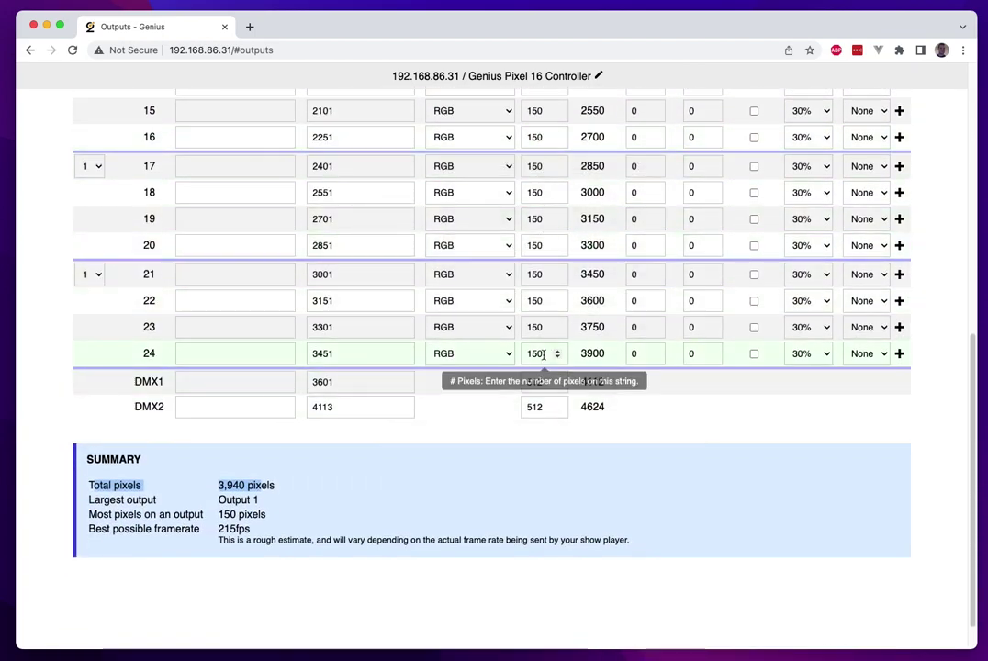
pyautogui.click(326, 499)
# Use the spinner to set output 23 to 151 pixels, making it largest at a 215fps estimate.
pyautogui.click(557, 325)
pyautogui.click(558, 330)
pyautogui.click(558, 331)
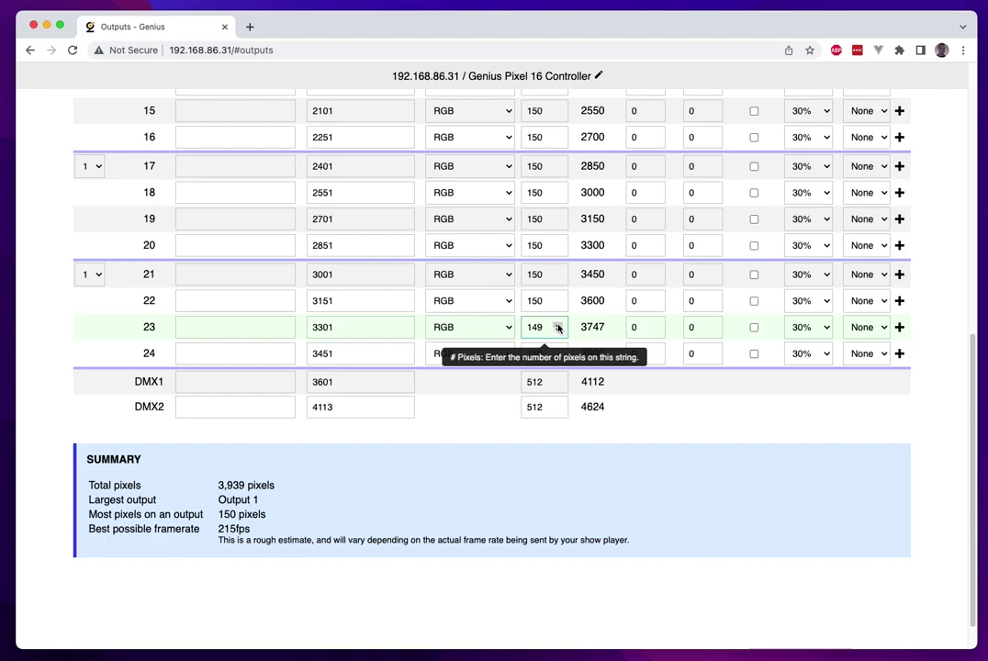
pyautogui.click(557, 323)
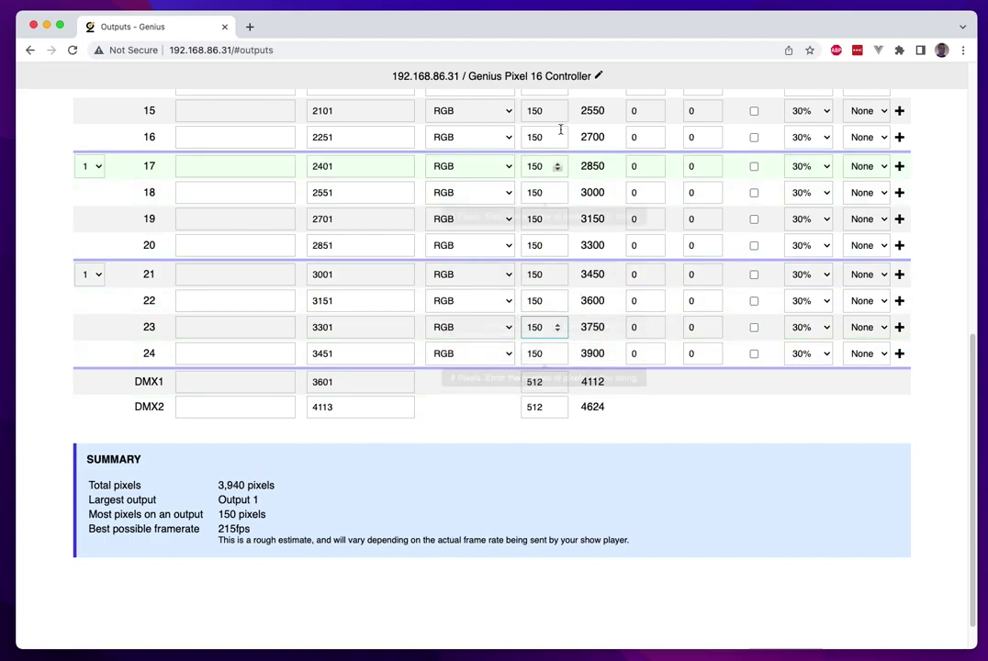
pyautogui.moveTo(129, 501); pyautogui.dragTo(276, 505)
pyautogui.click(276, 505)
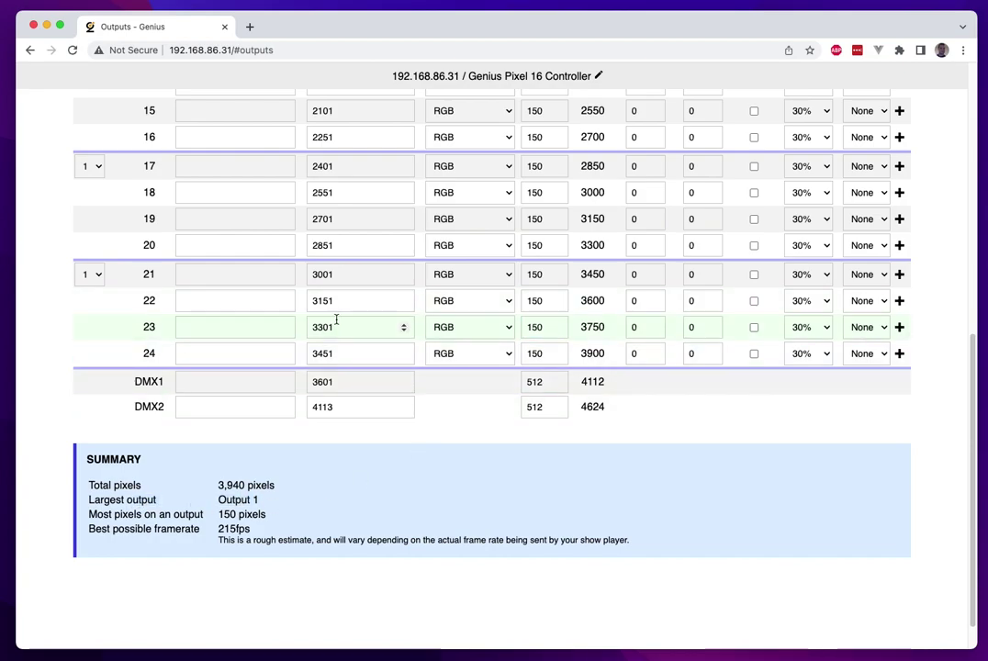
pyautogui.click(555, 324)
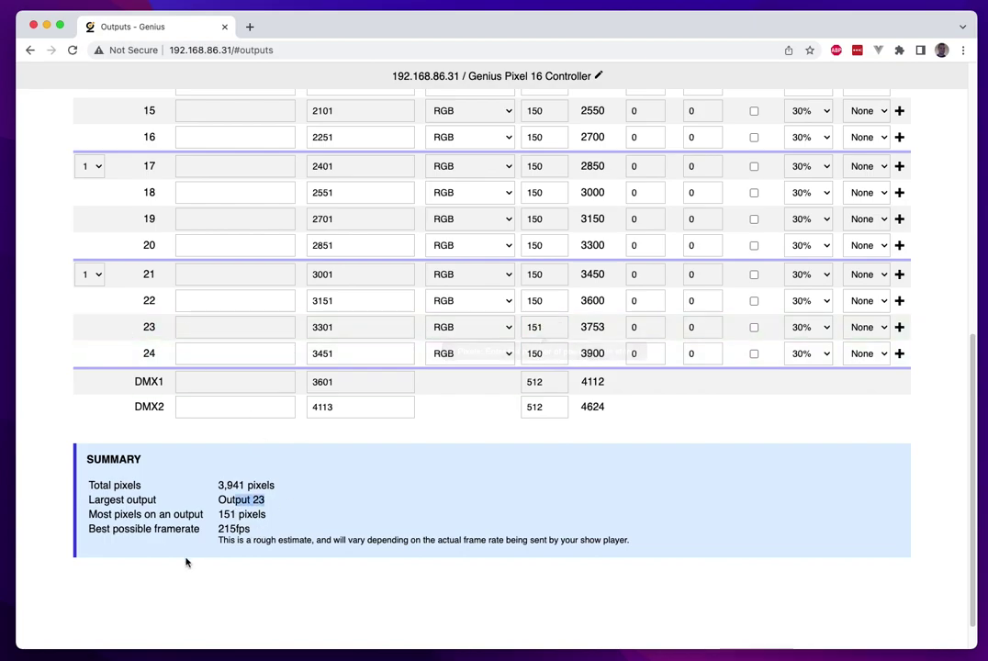
pyautogui.doubleClick(225, 515)
pyautogui.doubleClick(225, 529)
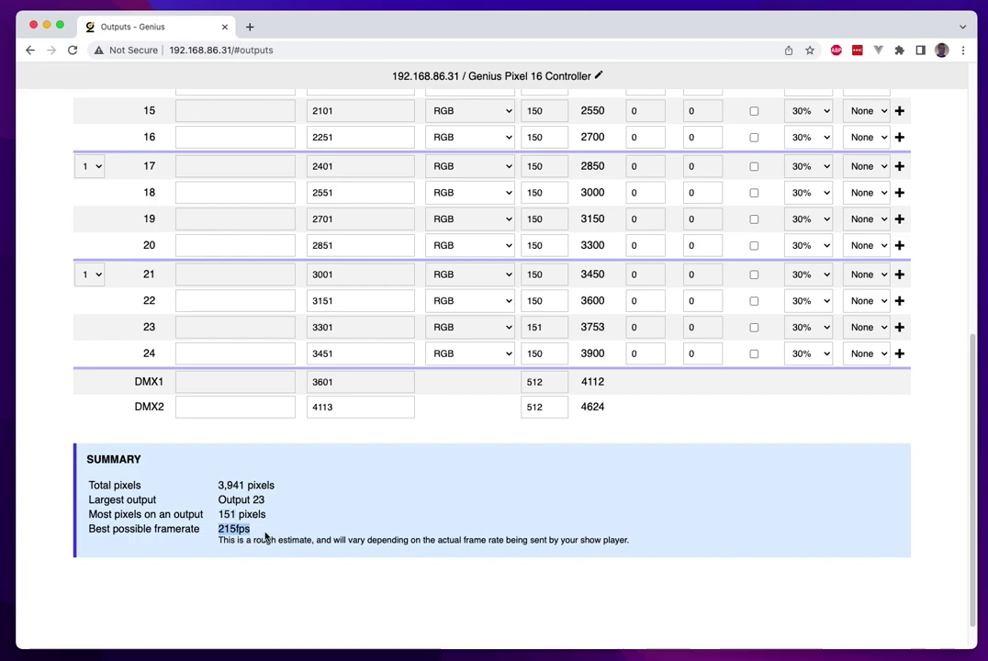
# Set output 23 to 800, then 1600 pixels, watching the framerate fall to 40fps and 20fps.
pyautogui.moveTo(557, 325); pyautogui.dragTo(557, 325)
pyautogui.doubleClick(542, 327)
pyautogui.write('800')
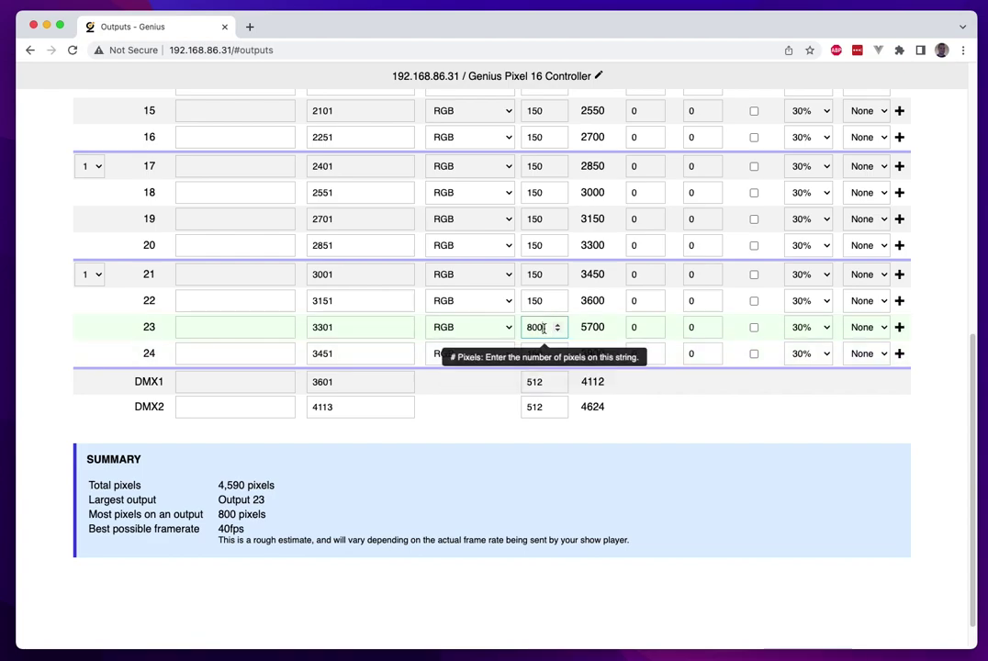
pyautogui.doubleClick(226, 530)
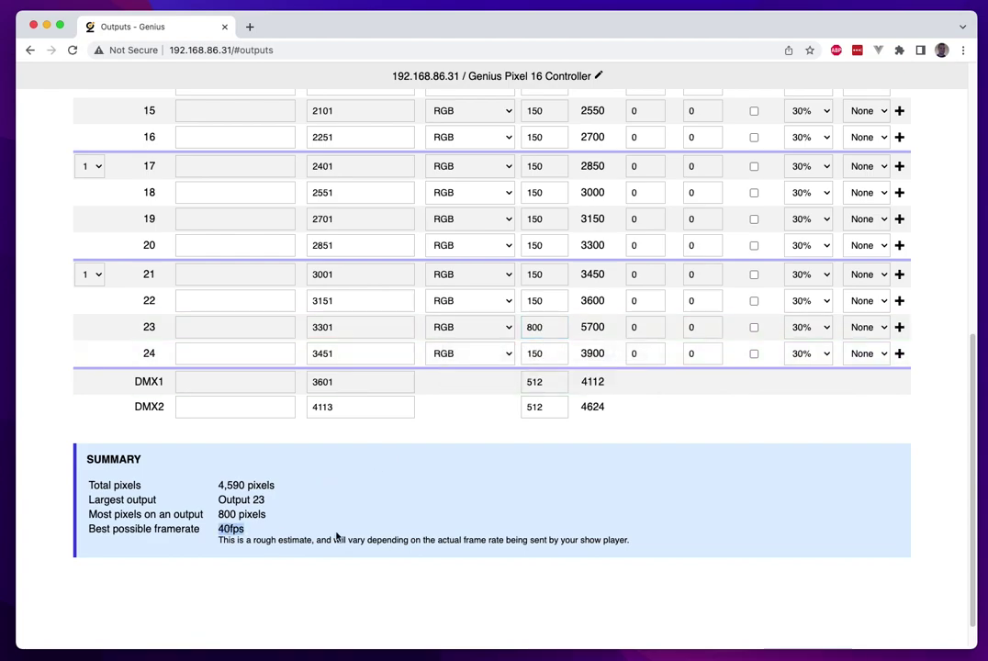
pyautogui.doubleClick(535, 327)
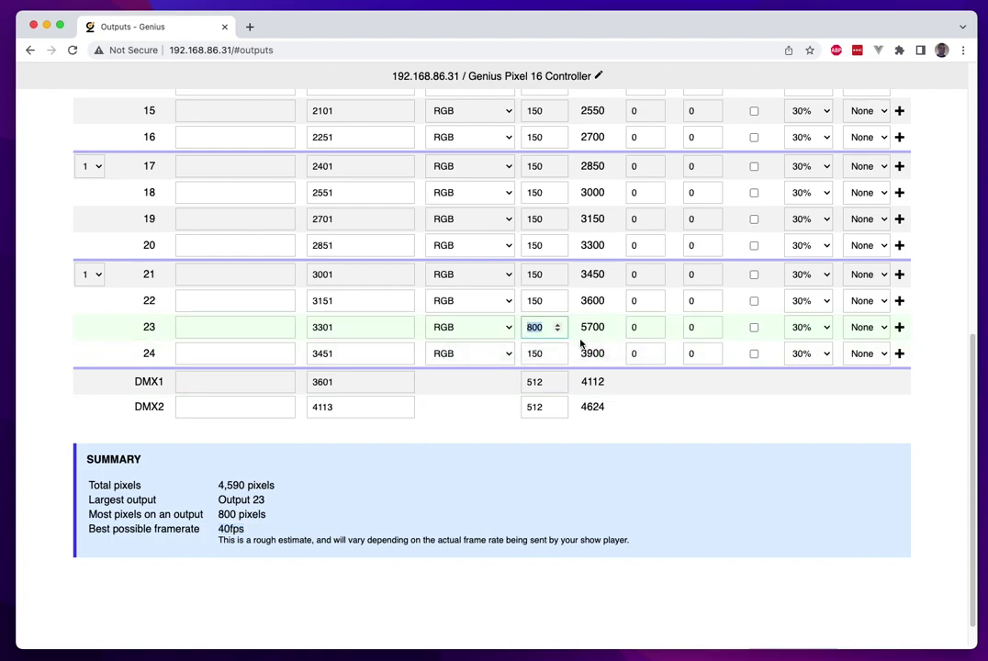
pyautogui.write('1600')
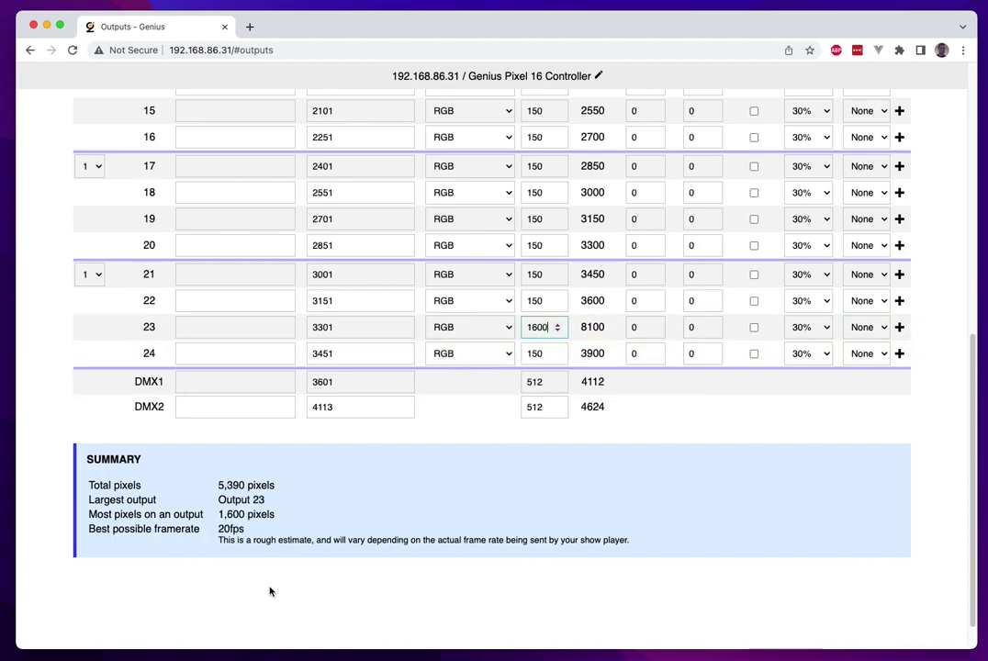
pyautogui.doubleClick(230, 530)
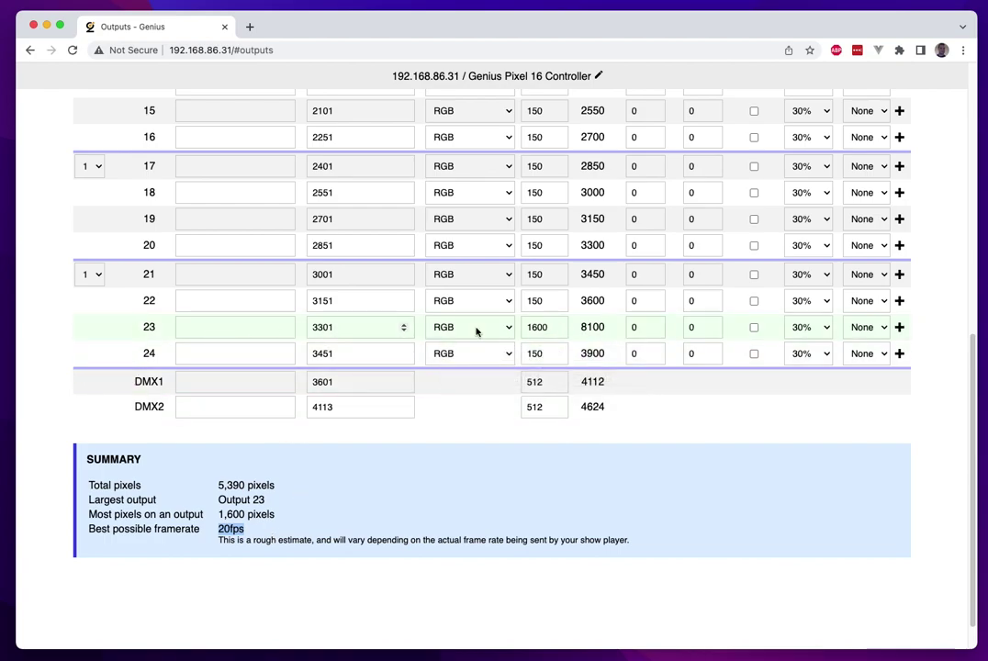
# Raise output 23 to 5000 pixels (5fps), then change it to 9999 pixels.
pyautogui.doubleClick(534, 329)
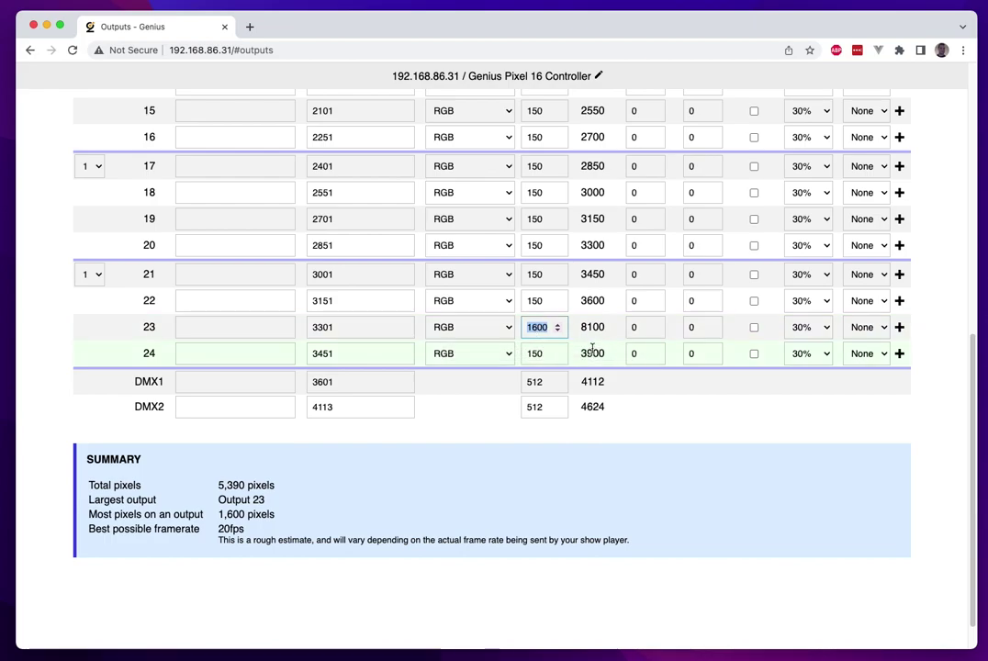
pyautogui.write('5000')
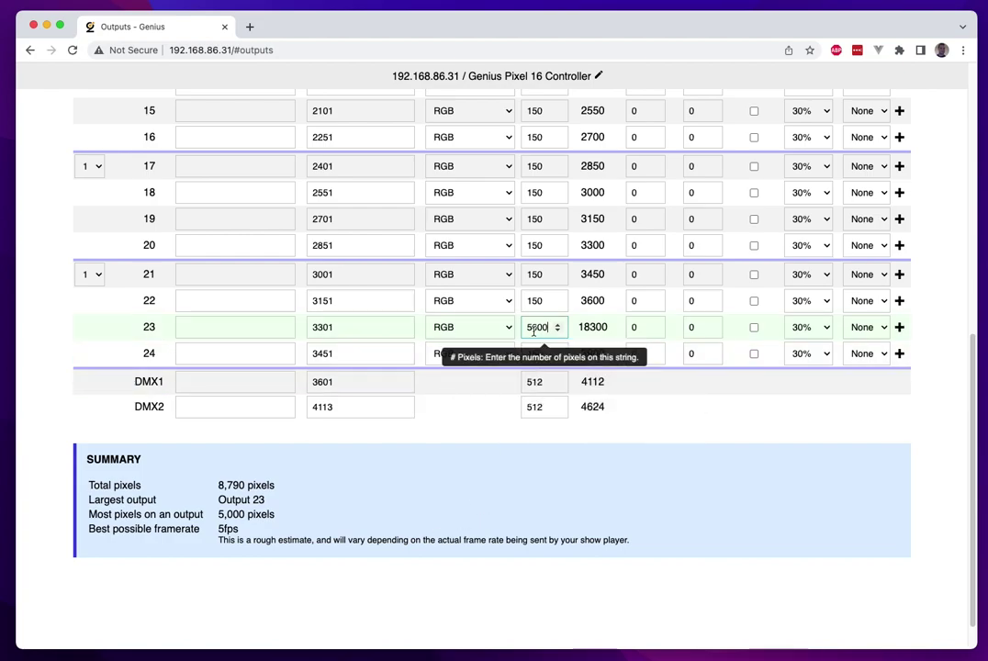
pyautogui.doubleClick(227, 529)
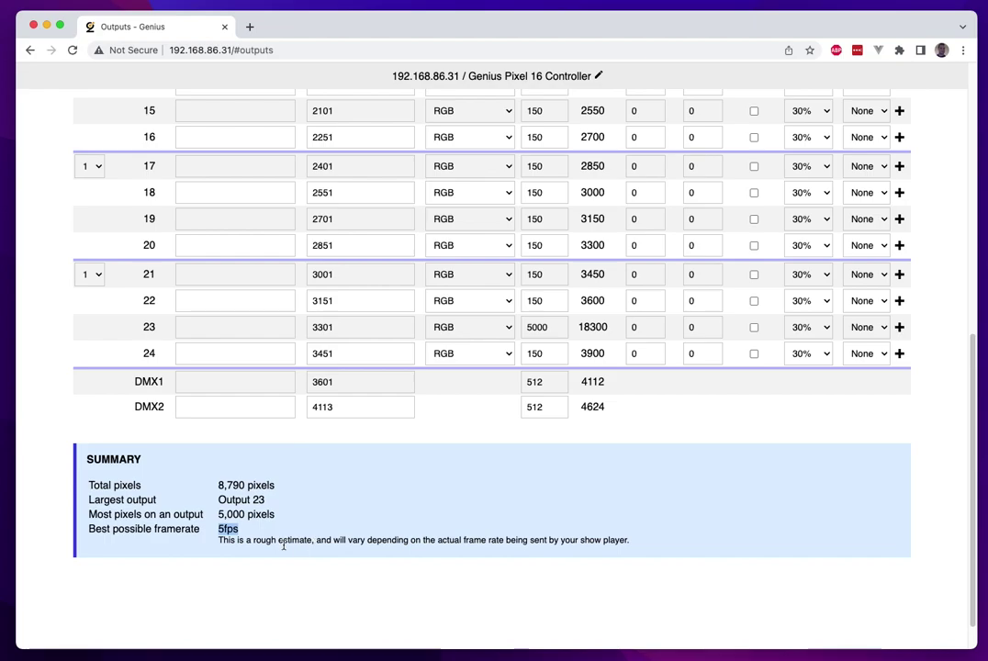
pyautogui.doubleClick(537, 327)
pyautogui.click(530, 327)
pyautogui.press('BackSpace')
pyautogui.write('9')
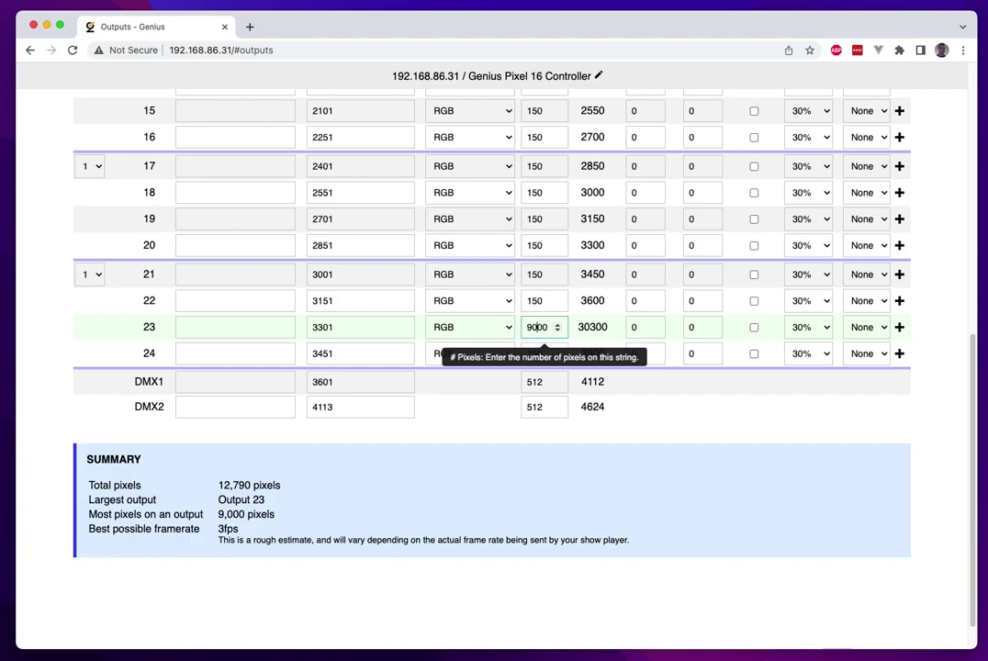
pyautogui.press('BackSpace')
pyautogui.press('BackSpace')
pyautogui.press('BackSpace')
pyautogui.write('999')
pyautogui.click(246, 531)
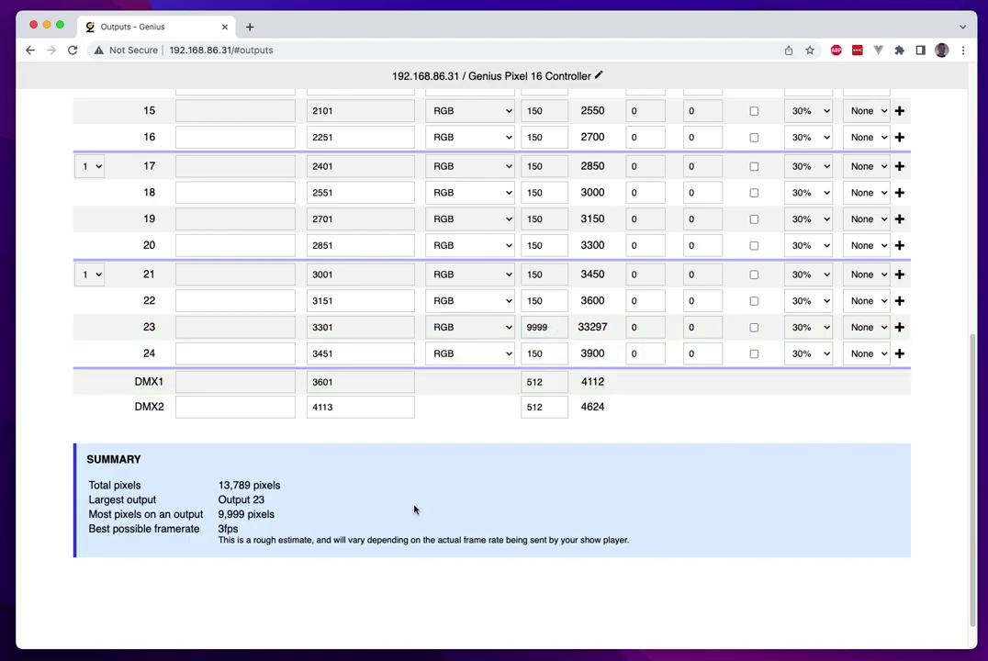
# Nudge output 23's spinner down and back up, leaving the count at 9999.
pyautogui.doubleClick(537, 328)
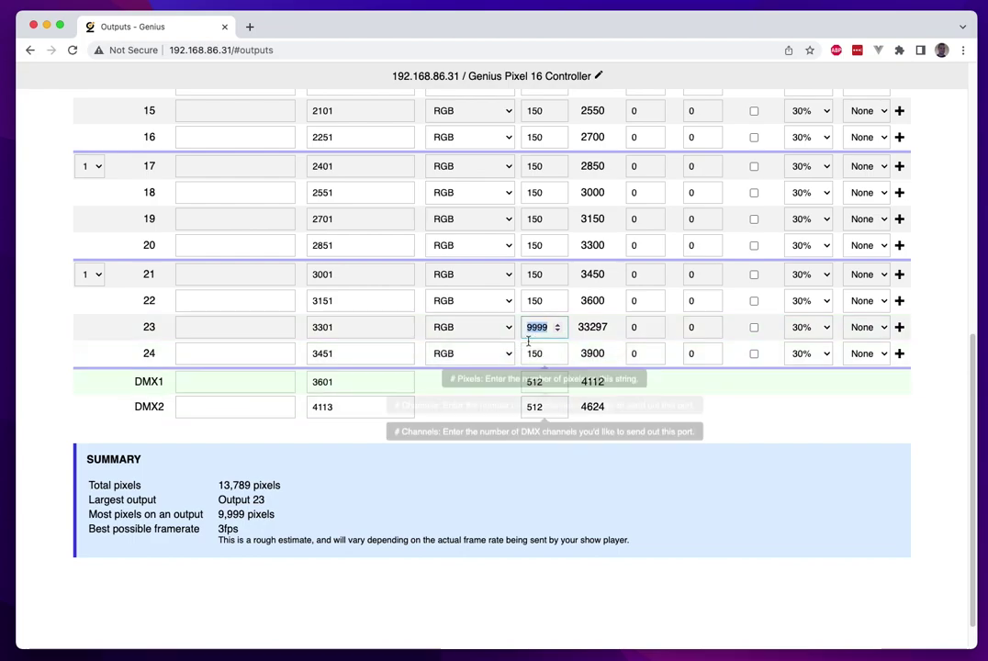
pyautogui.click(557, 331)
pyautogui.click(557, 325)
pyautogui.click(557, 331)
pyautogui.click(556, 331)
pyautogui.click(556, 324)
pyautogui.click(557, 324)
pyautogui.doubleClick(552, 328)
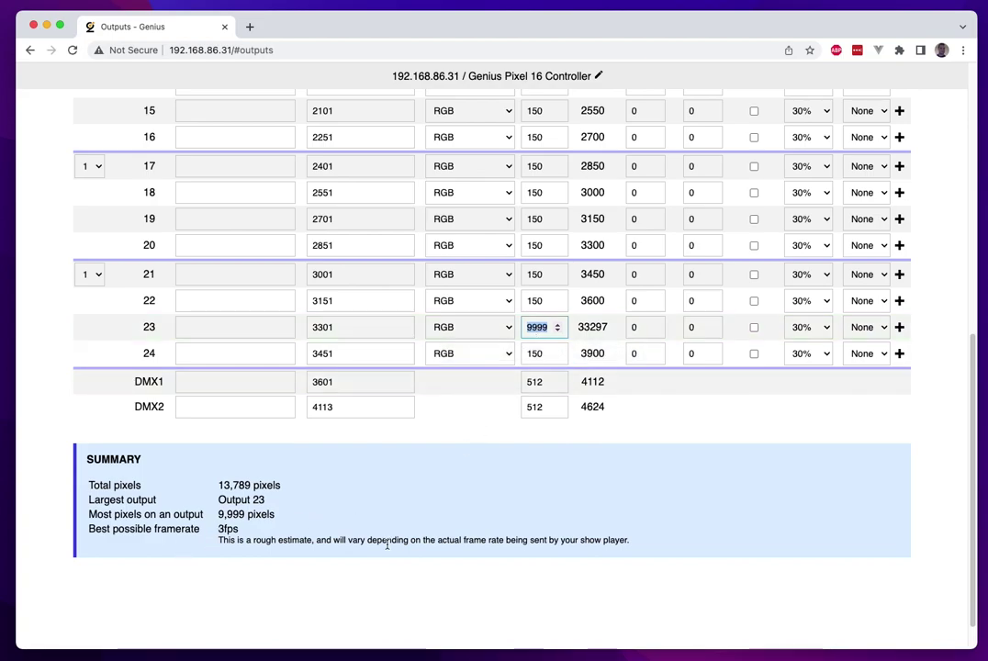
# Try output 23 counts of 200, 300, 400, 350, 400 and 380 pixels.
pyautogui.write('200')
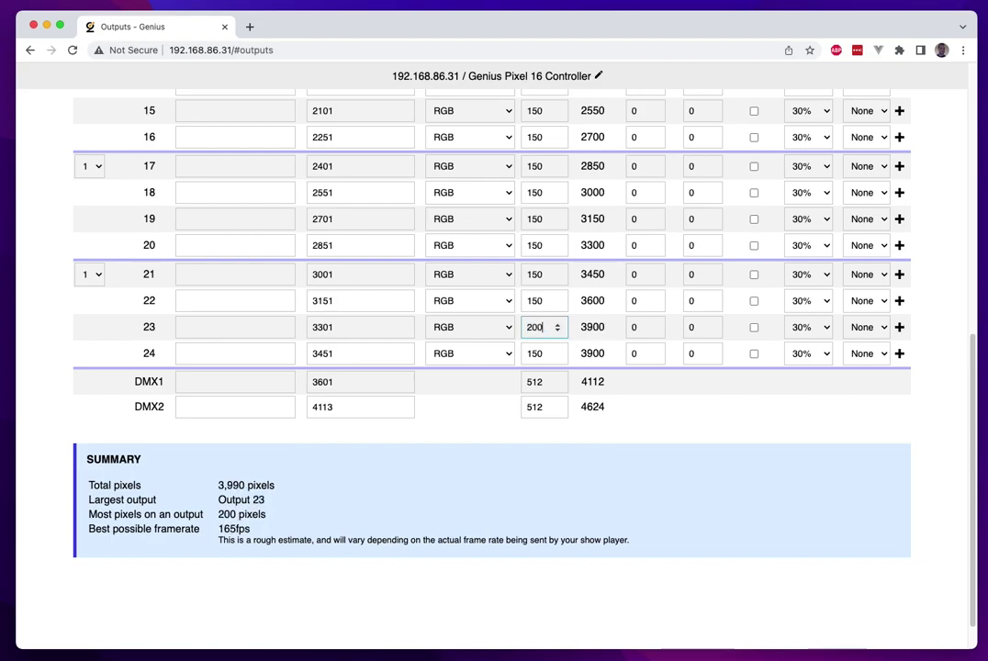
pyautogui.press('BackSpace')
pyautogui.press('BackSpace')
pyautogui.press('BackSpace')
pyautogui.write('300')
pyautogui.press('BackSpace')
pyautogui.press('BackSpace')
pyautogui.press('BackSpace')
pyautogui.write('400')
pyautogui.press('BackSpace')
pyautogui.press('BackSpace')
pyautogui.press('BackSpace')
pyautogui.write('350')
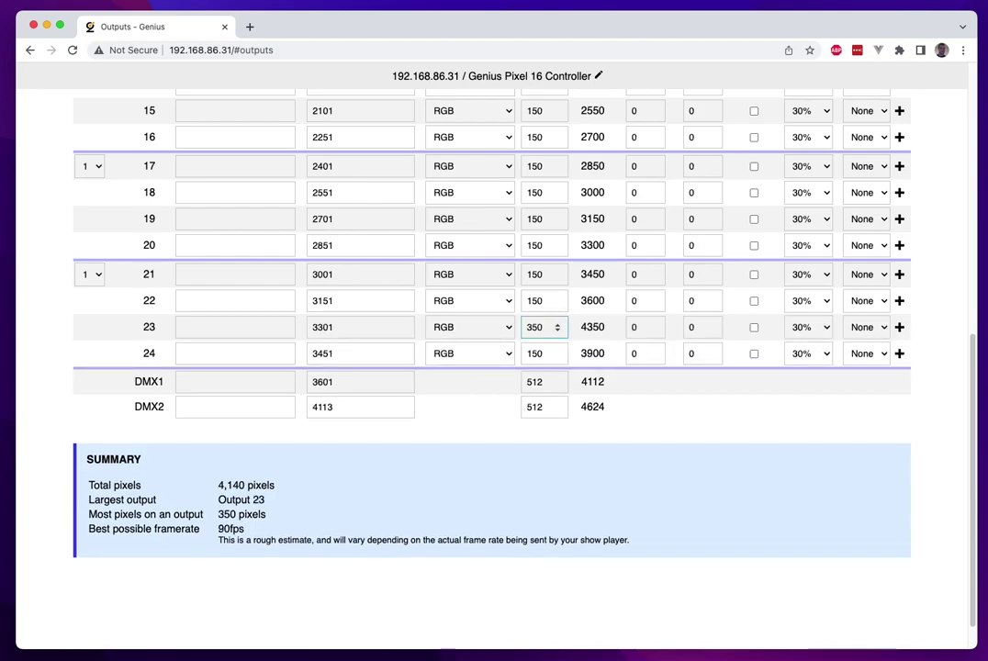
pyautogui.press('BackSpace')
pyautogui.press('BackSpace')
pyautogui.press('BackSpace')
pyautogui.write('400')
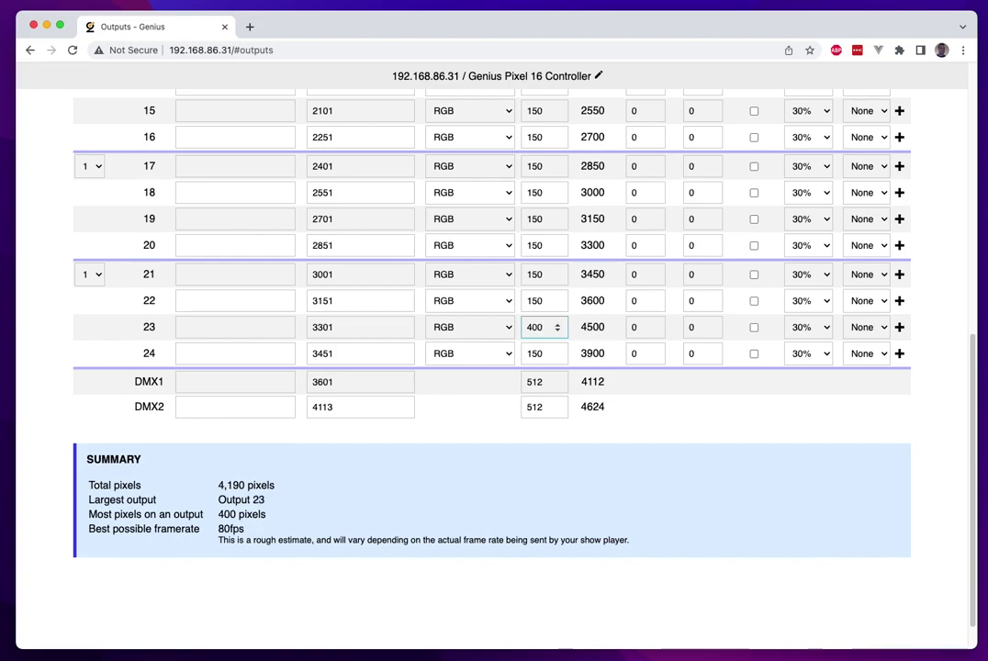
pyautogui.press('BackSpace')
pyautogui.press('BackSpace')
pyautogui.press('BackSpace')
pyautogui.write('380')
# Edit output 23's middle digit through 390, 350 and 340 to settle on 330 pixels at 100fps.
pyautogui.click(537, 327)
pyautogui.press('BackSpace')
pyautogui.write('90')
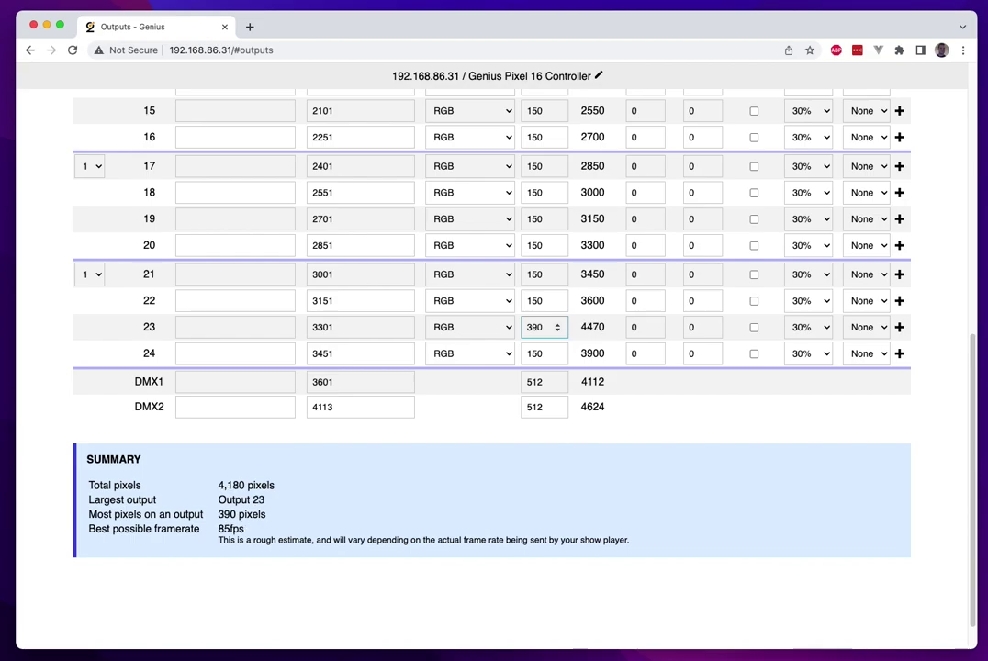
pyautogui.press('BackSpace')
pyautogui.write('5')
pyautogui.press('BackSpace')
pyautogui.write('4')
pyautogui.press('BackSpace')
pyautogui.write('3')
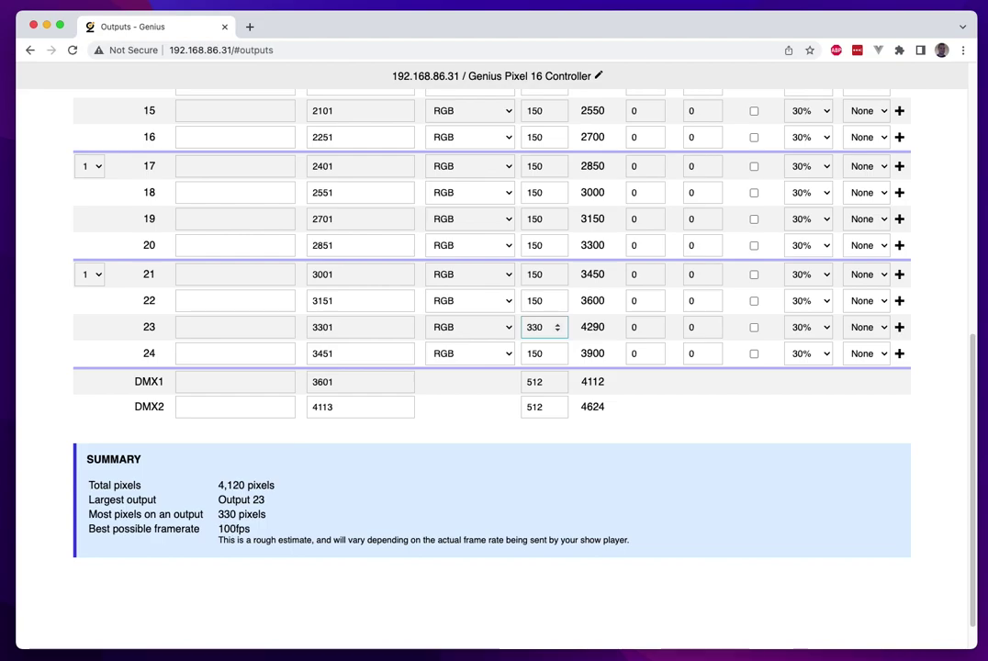
pyautogui.doubleClick(540, 328)
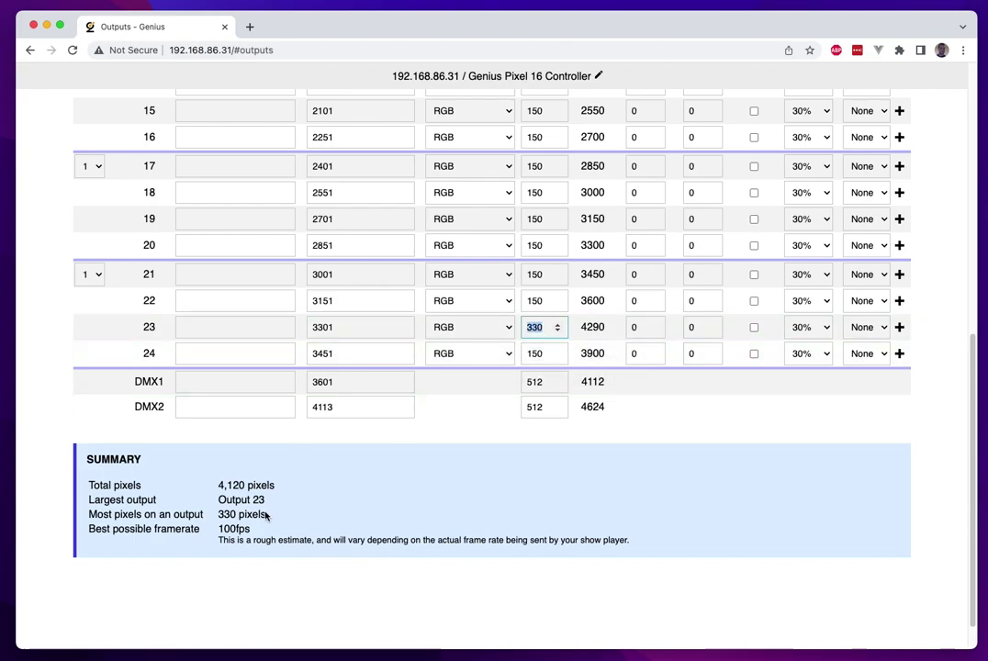
pyautogui.doubleClick(241, 531)
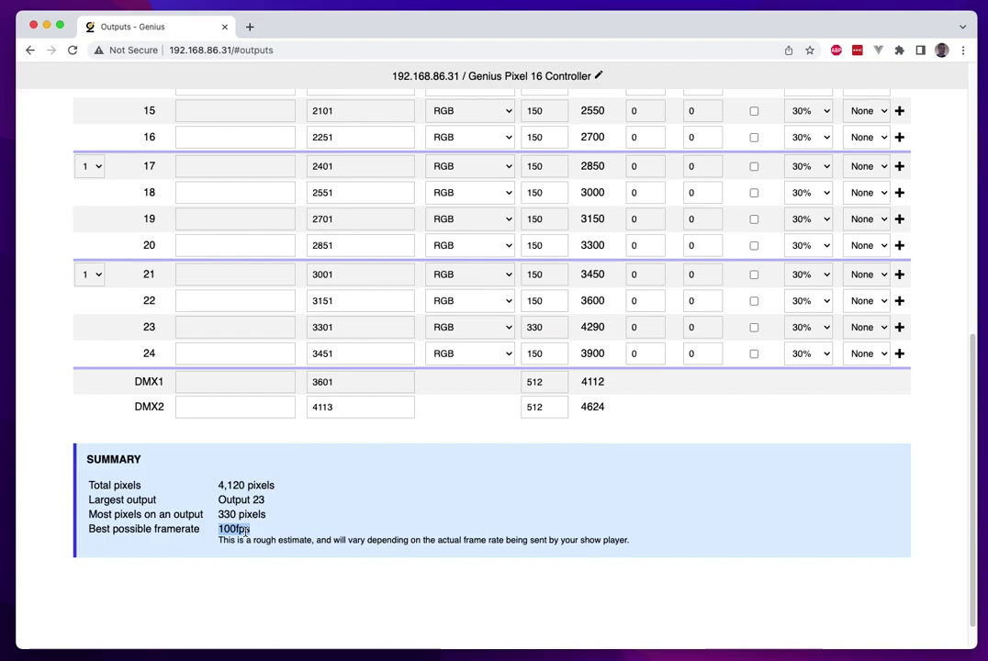
pyautogui.doubleClick(535, 328)
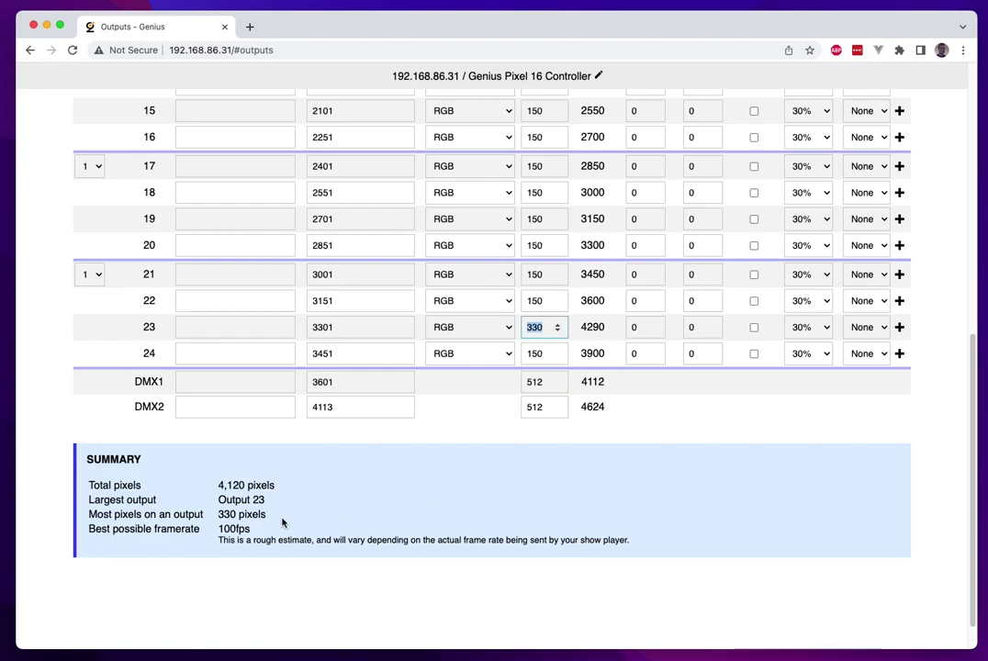
pyautogui.scroll(5, 284, 522)
pyautogui.scroll(-6, 267, 523)
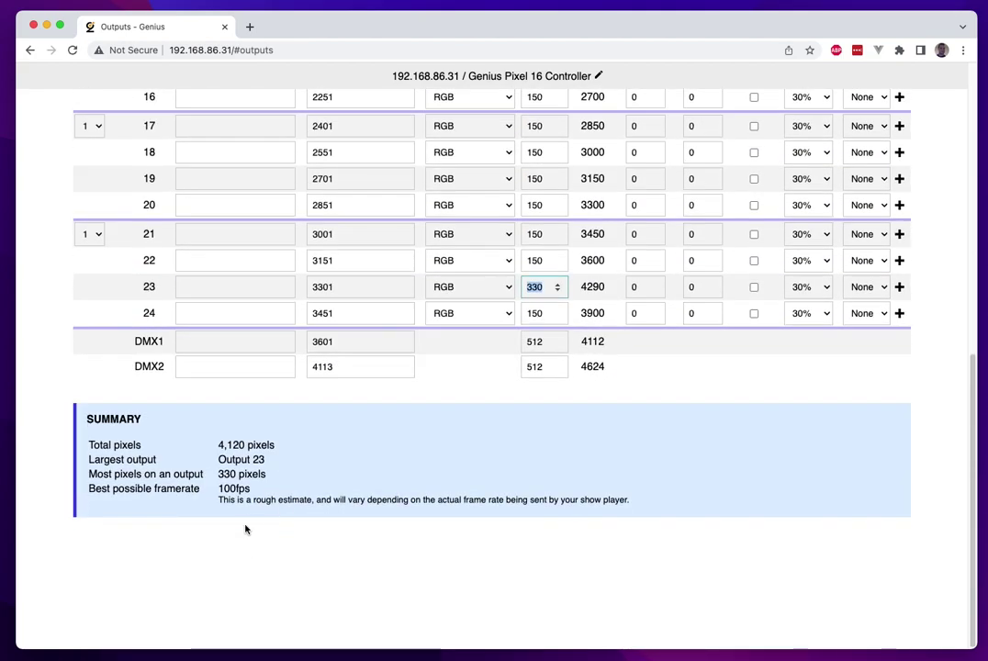
pyautogui.moveTo(219, 500); pyautogui.dragTo(630, 506)
pyautogui.click(562, 511)
pyautogui.scroll(3, 297, 494)
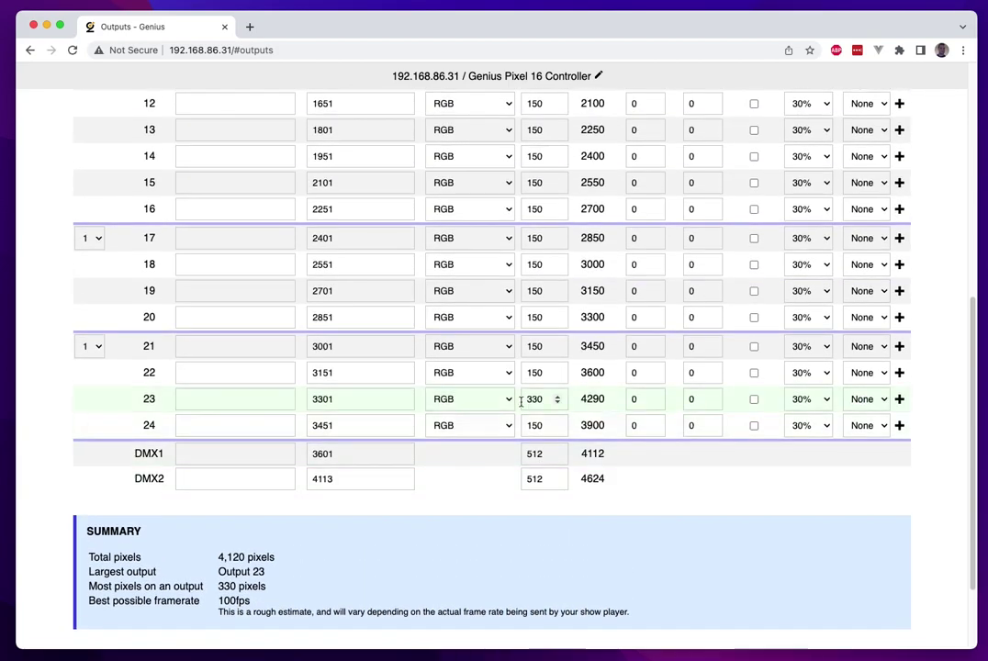
pyautogui.scroll(10, 346, 602)
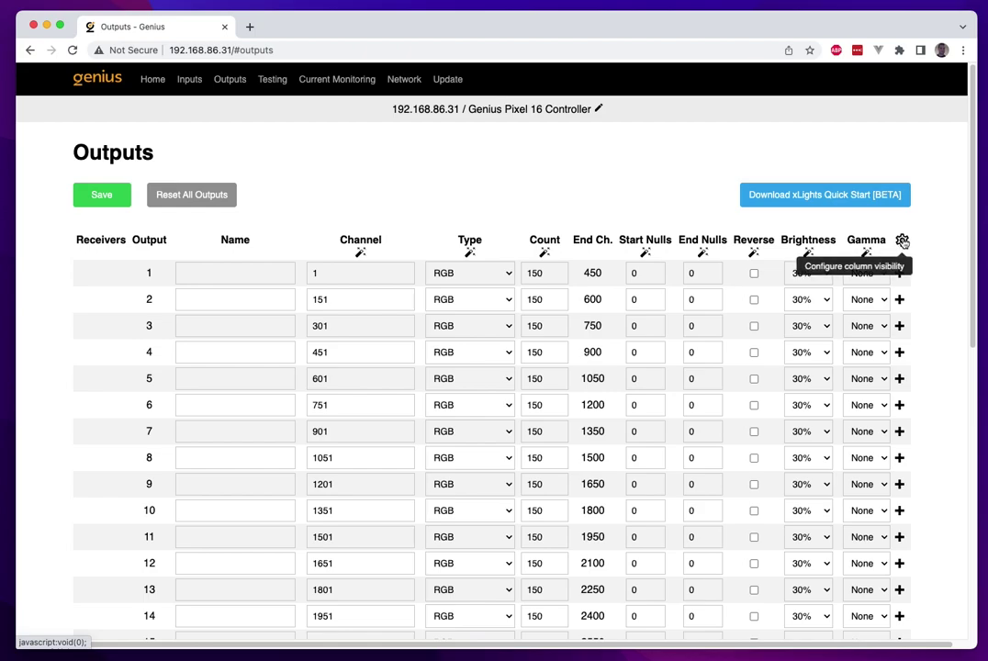
pyautogui.click(903, 240)
pyautogui.click(368, 479)
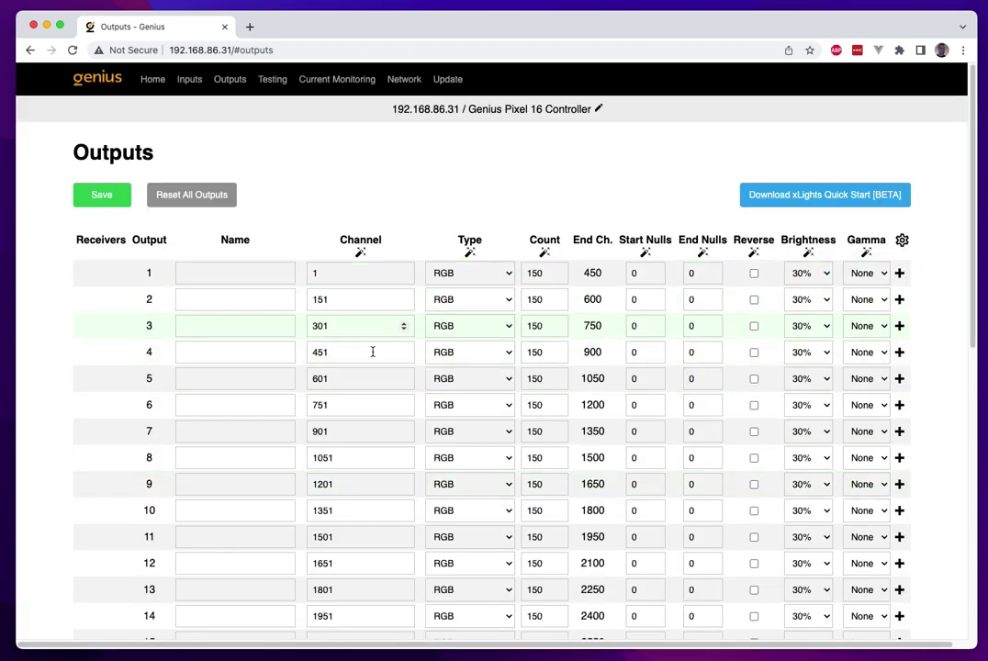
pyautogui.scroll(-1, 727, 331)
pyautogui.scroll(-10, 727, 331)
pyautogui.scroll(10, 736, 341)
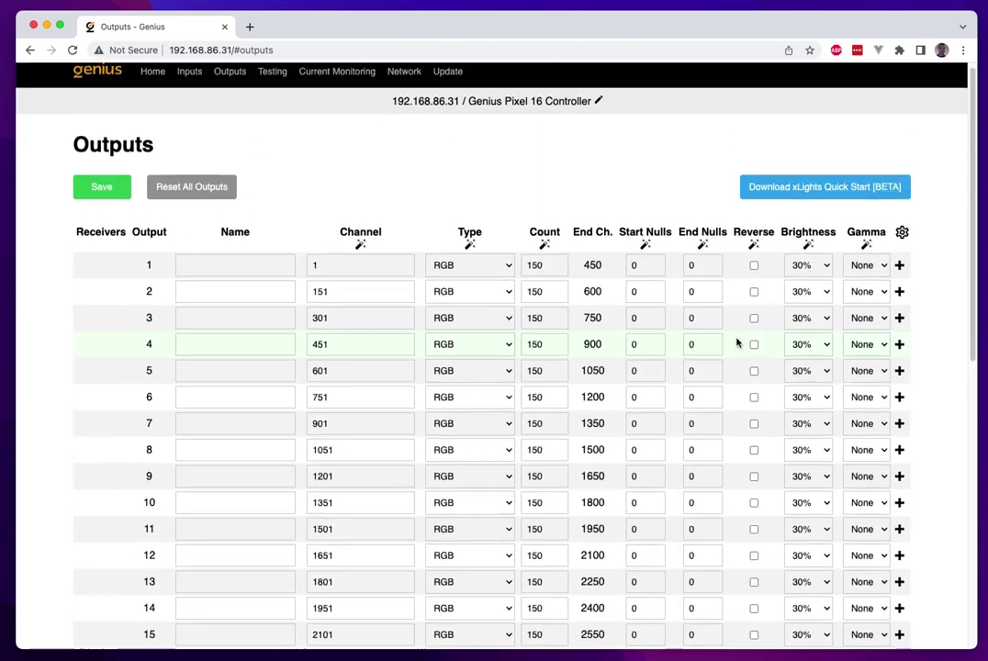
pyautogui.scroll(1, 736, 341)
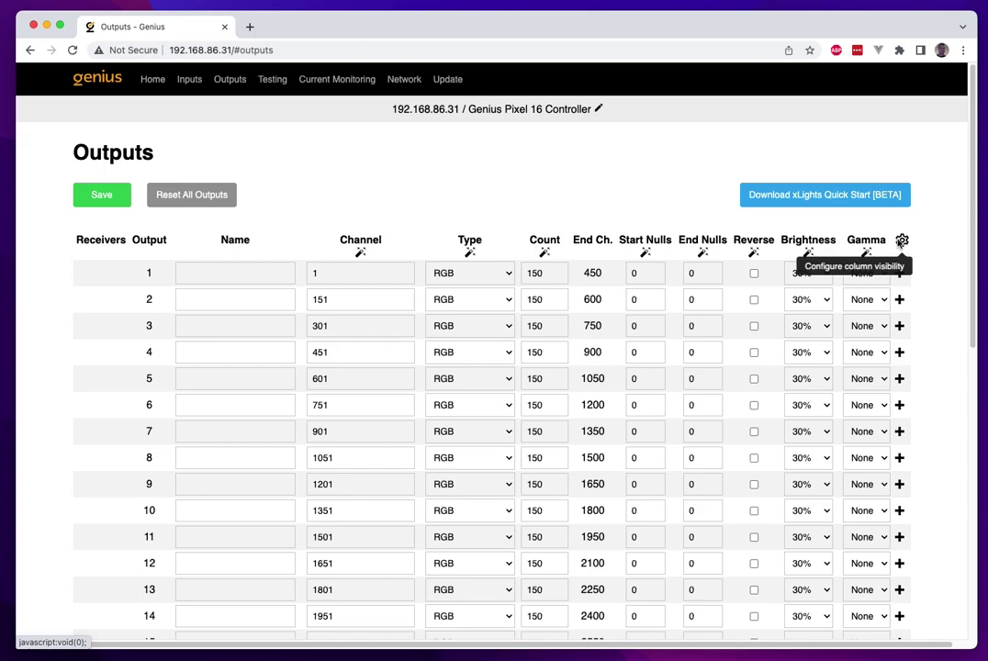
# In the gear column settings, mark Type, Start/End Nulls, Reverse, Brightness and Gamma Hidden and save.
pyautogui.click(902, 240)
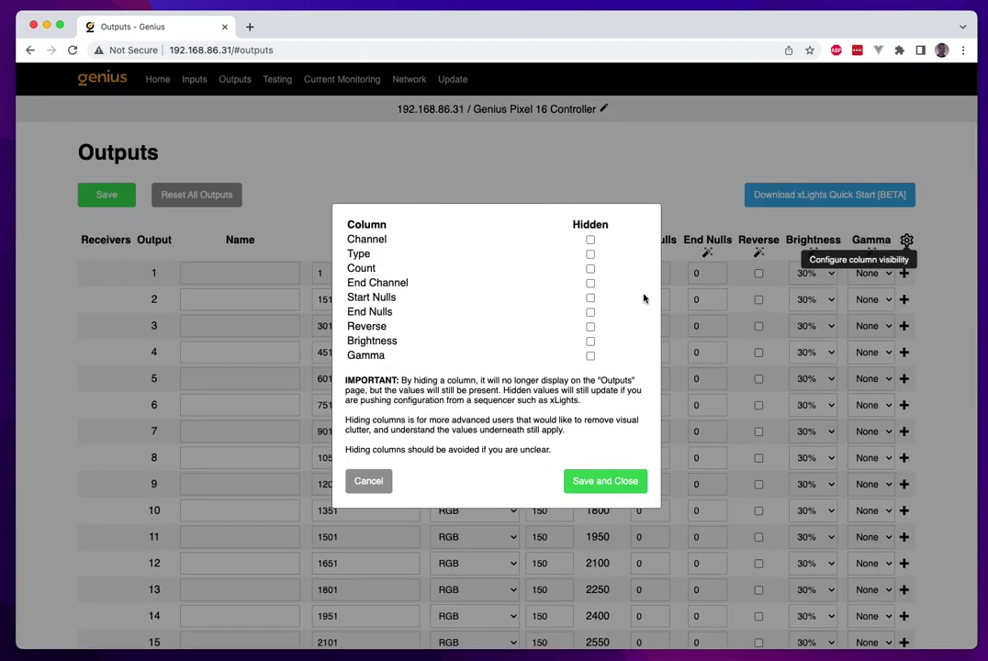
pyautogui.click(590, 254)
pyautogui.click(590, 297)
pyautogui.click(591, 313)
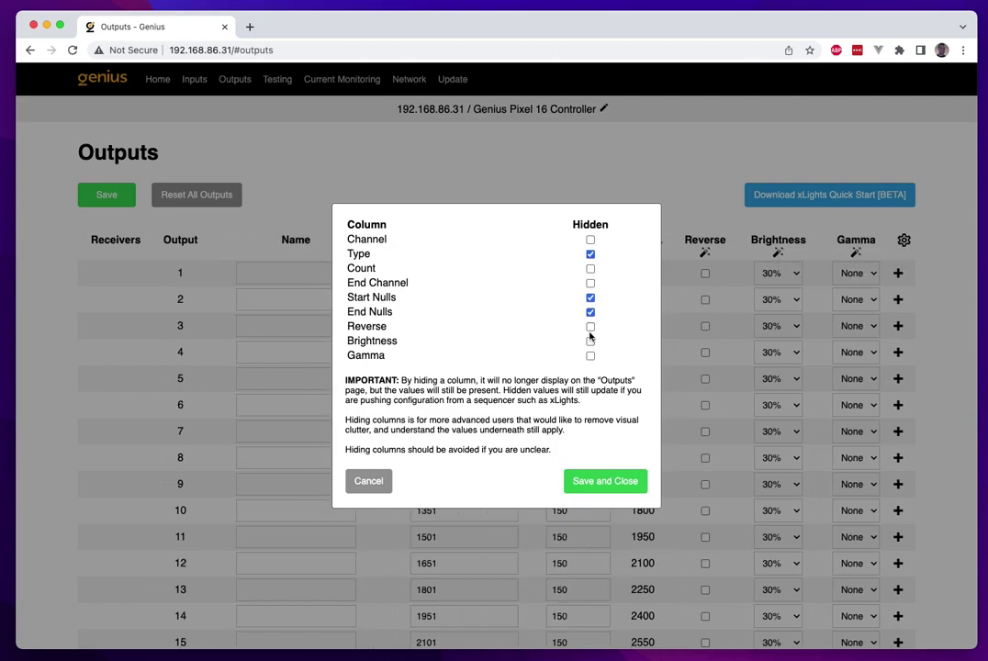
pyautogui.click(591, 327)
pyautogui.click(591, 342)
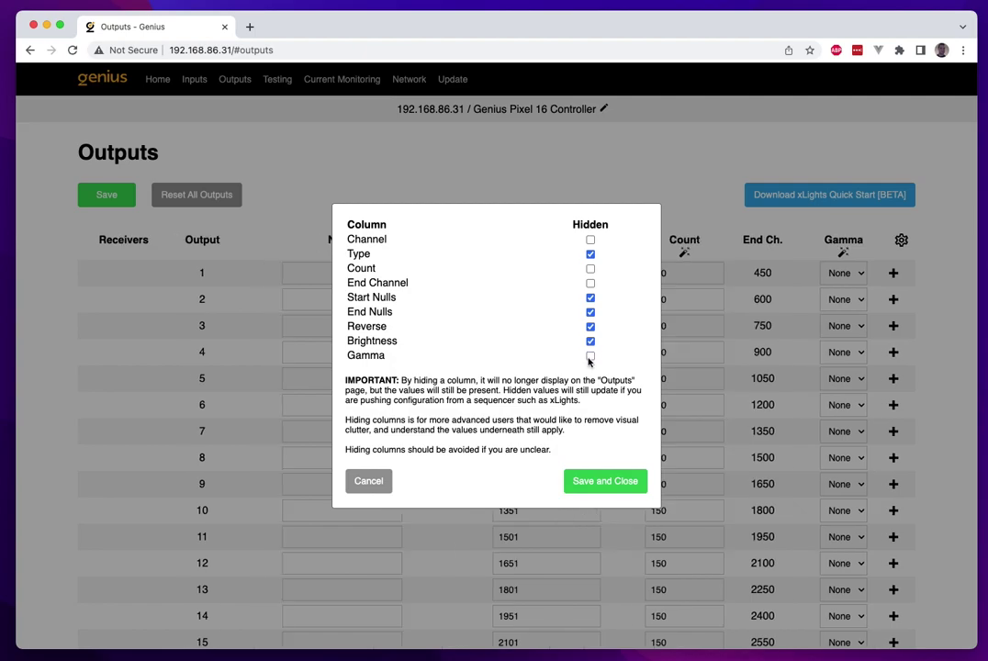
pyautogui.click(591, 356)
pyautogui.click(593, 487)
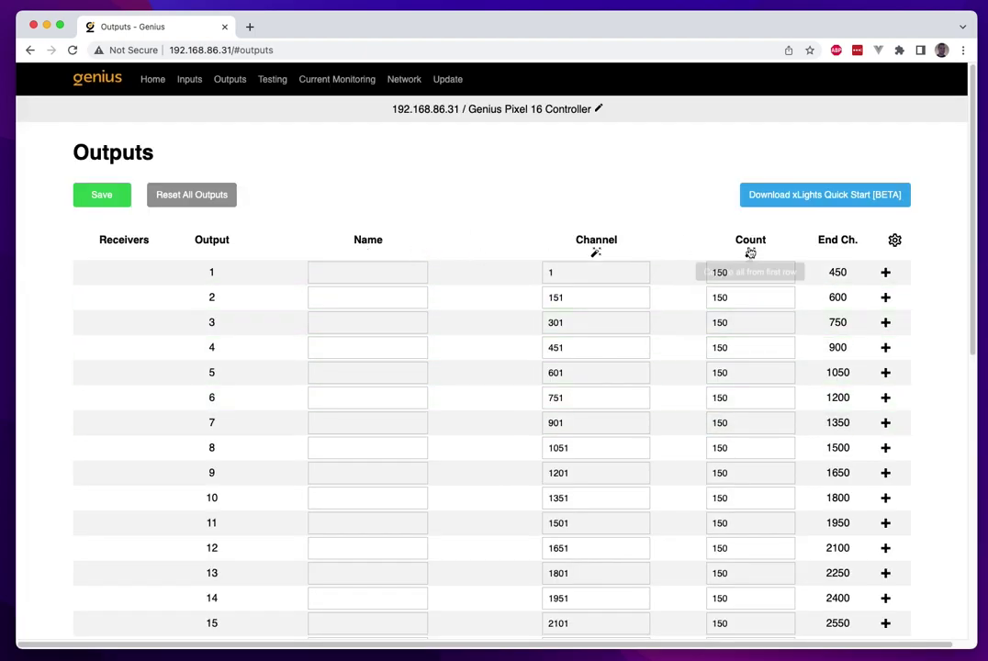
pyautogui.scroll(-10, 672, 342)
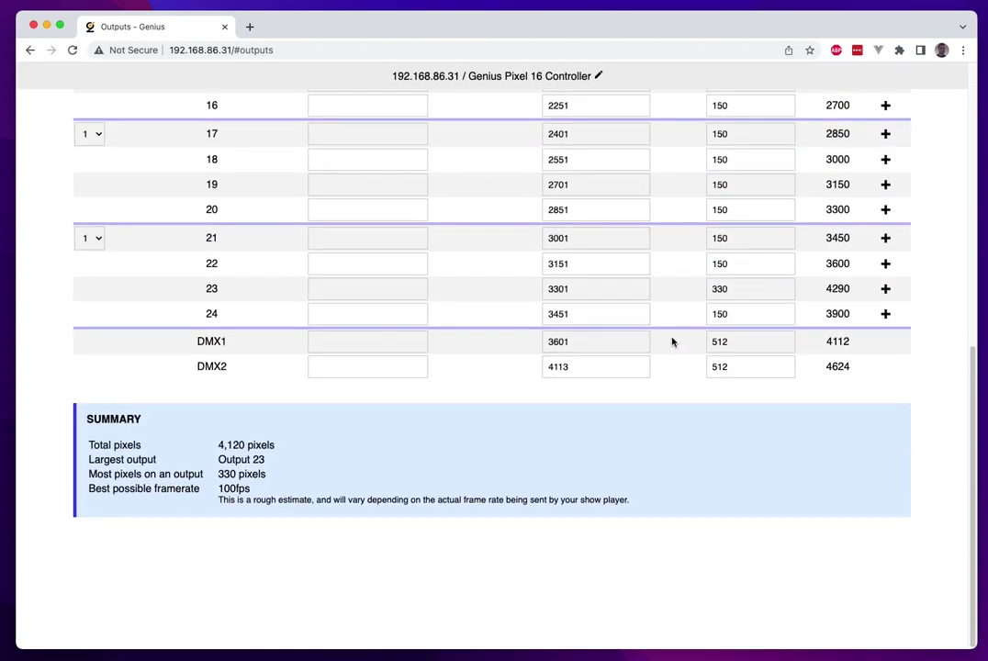
pyautogui.scroll(10, 672, 342)
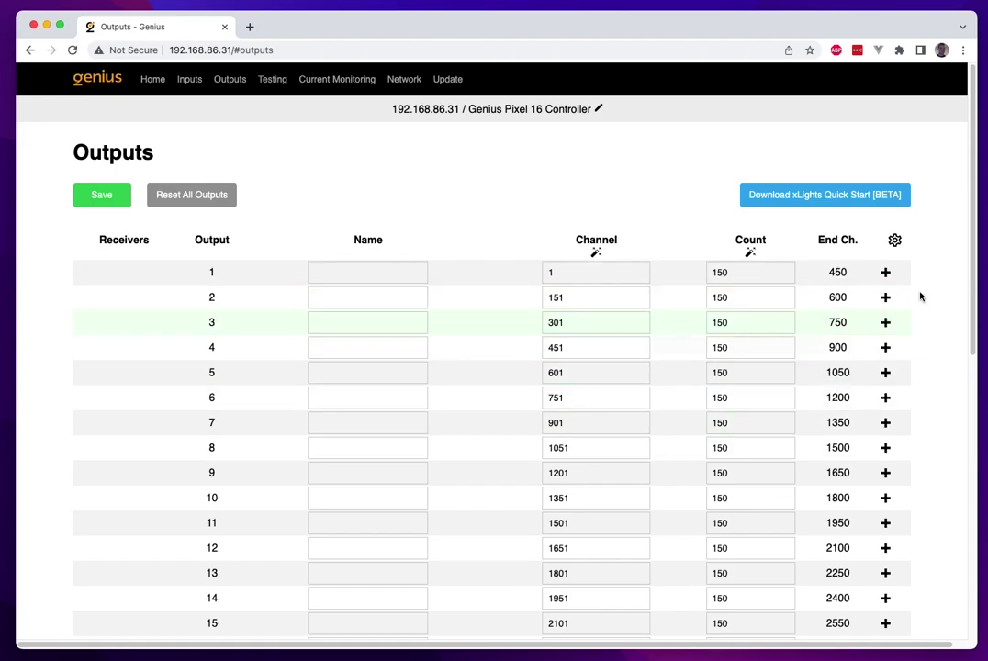
# Untick Hidden for Type, Start Nulls, End Nulls, Reverse, Brightness and Gamma and save.
pyautogui.click(894, 239)
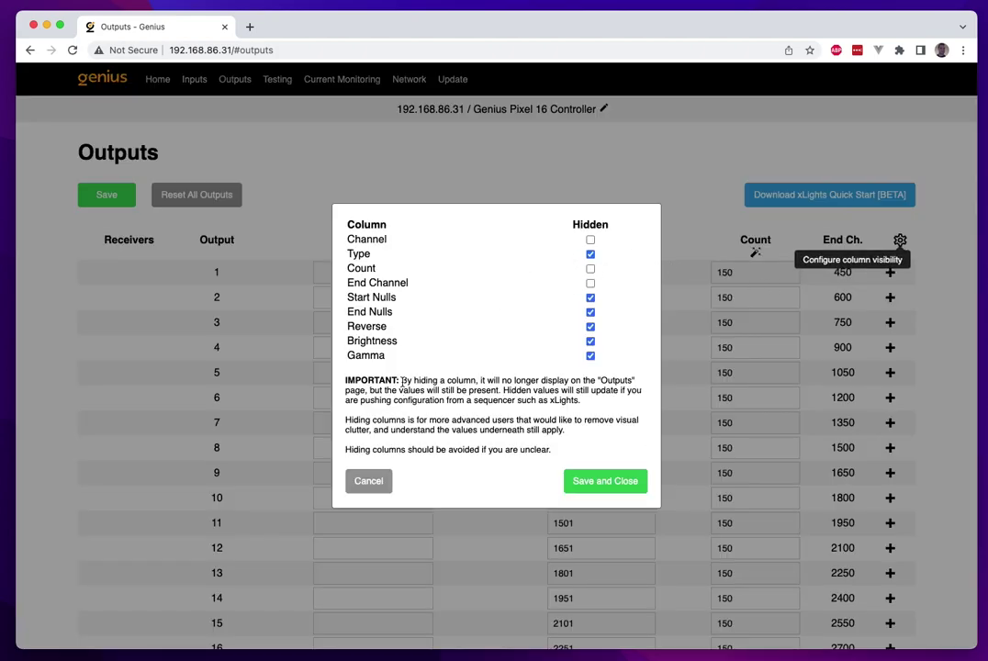
pyautogui.moveTo(400, 380); pyautogui.dragTo(562, 452)
pyautogui.click(507, 315)
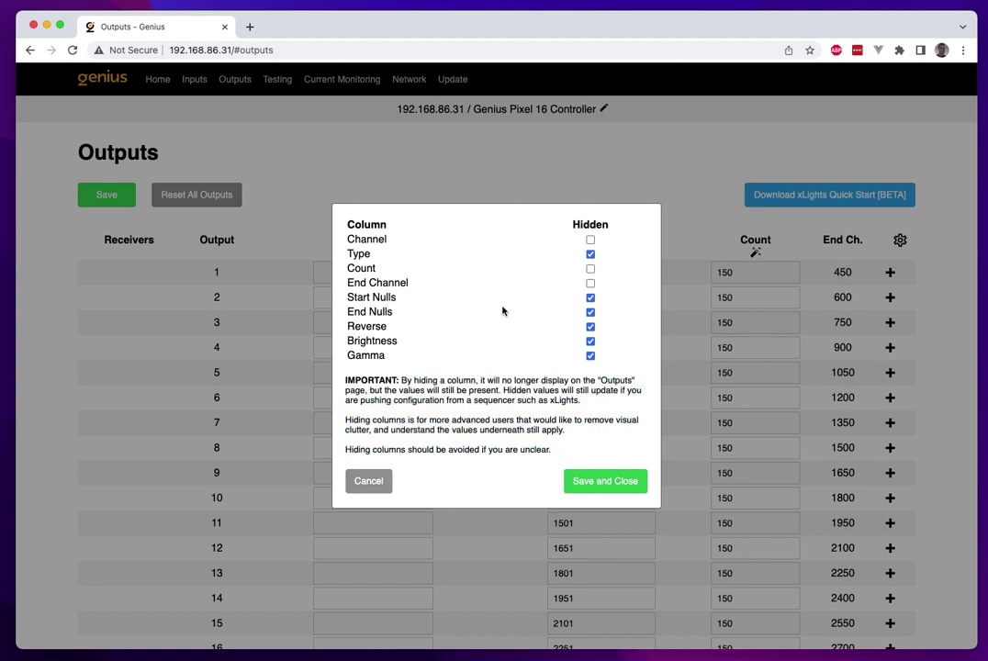
pyautogui.click(590, 254)
pyautogui.click(590, 298)
pyautogui.click(591, 313)
pyautogui.click(591, 327)
pyautogui.click(591, 342)
pyautogui.click(591, 355)
pyautogui.click(603, 481)
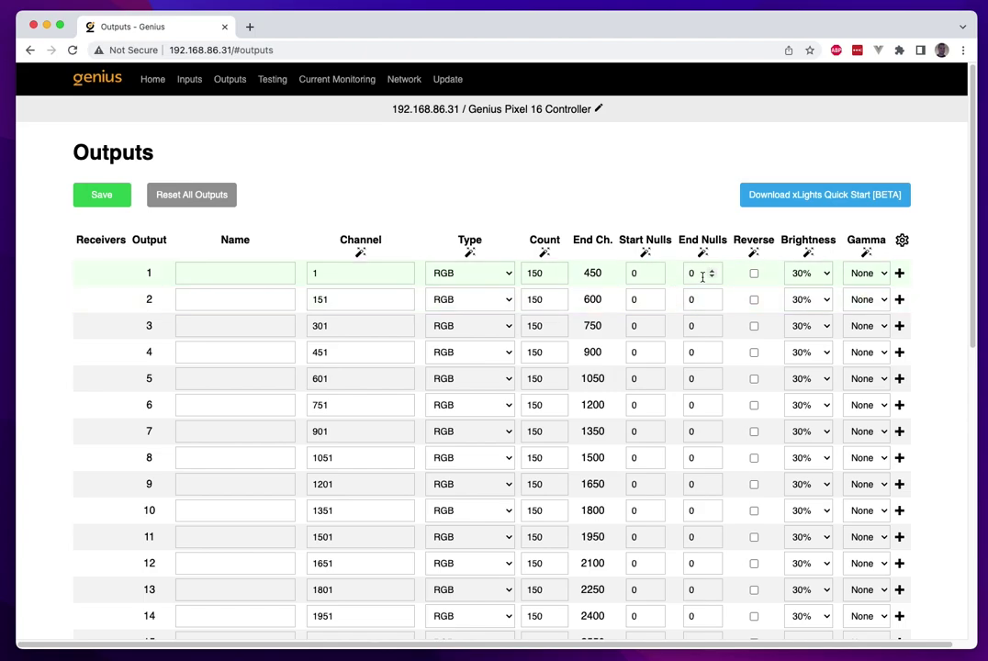
# Reopen column settings, toggle End Channel, Start Nulls and End Nulls, then cancel without changes.
pyautogui.click(902, 240)
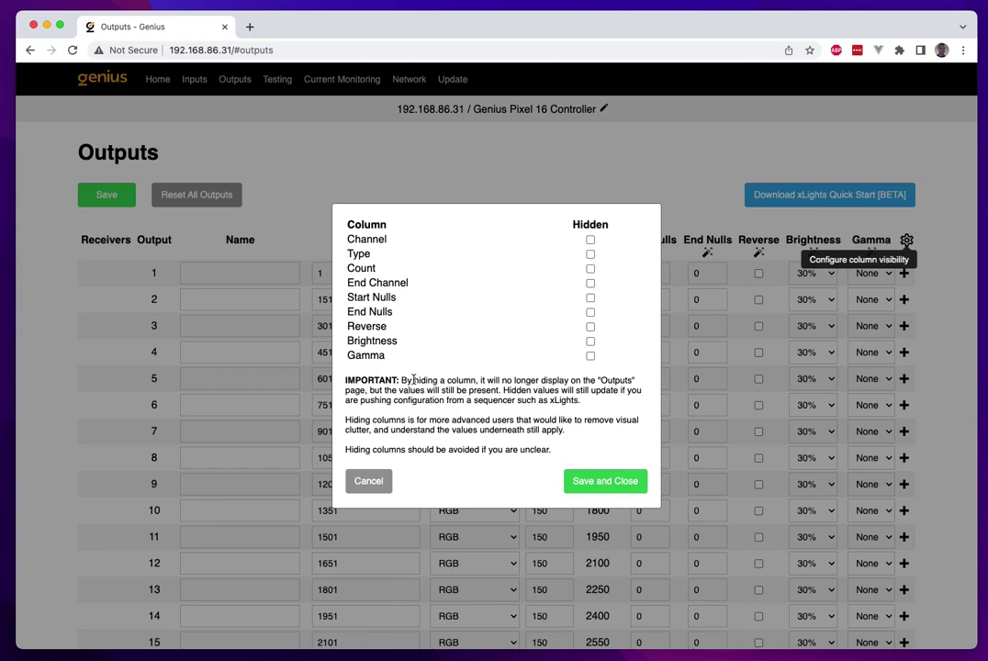
pyautogui.click(590, 284)
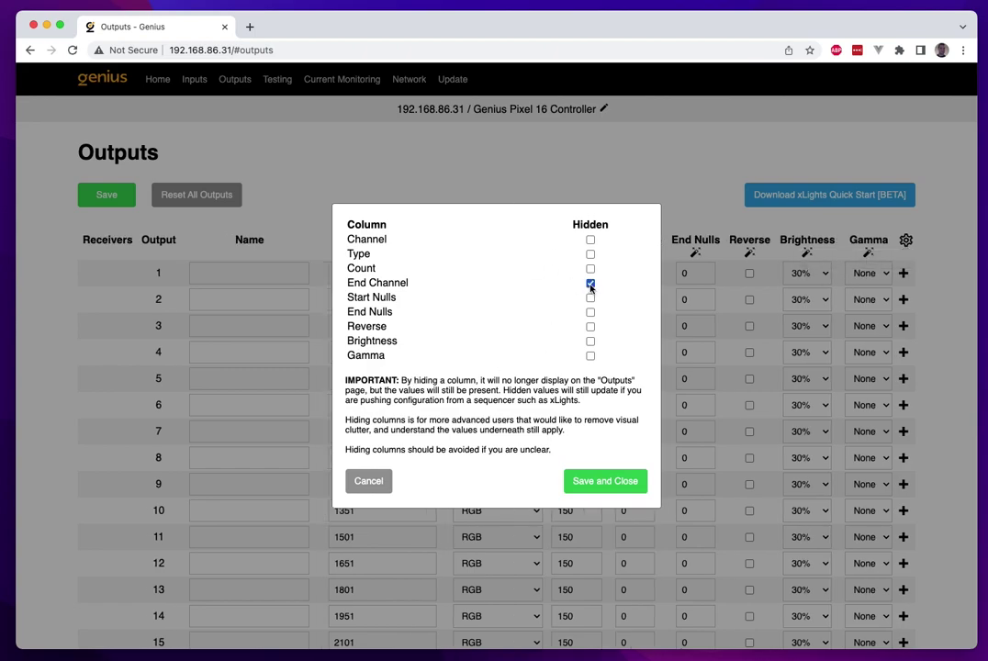
pyautogui.click(591, 284)
pyautogui.click(591, 284)
pyautogui.click(591, 284)
pyautogui.click(590, 284)
pyautogui.click(590, 284)
pyautogui.click(591, 298)
pyautogui.click(591, 298)
pyautogui.click(590, 313)
pyautogui.click(591, 312)
pyautogui.click(360, 480)
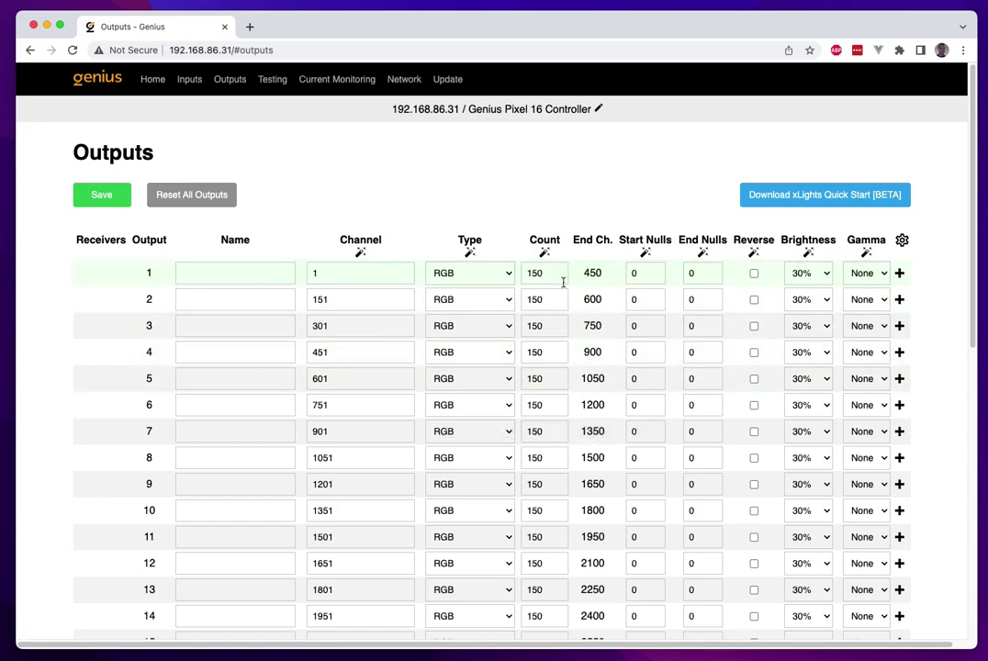
pyautogui.scroll(-5, 392, 388)
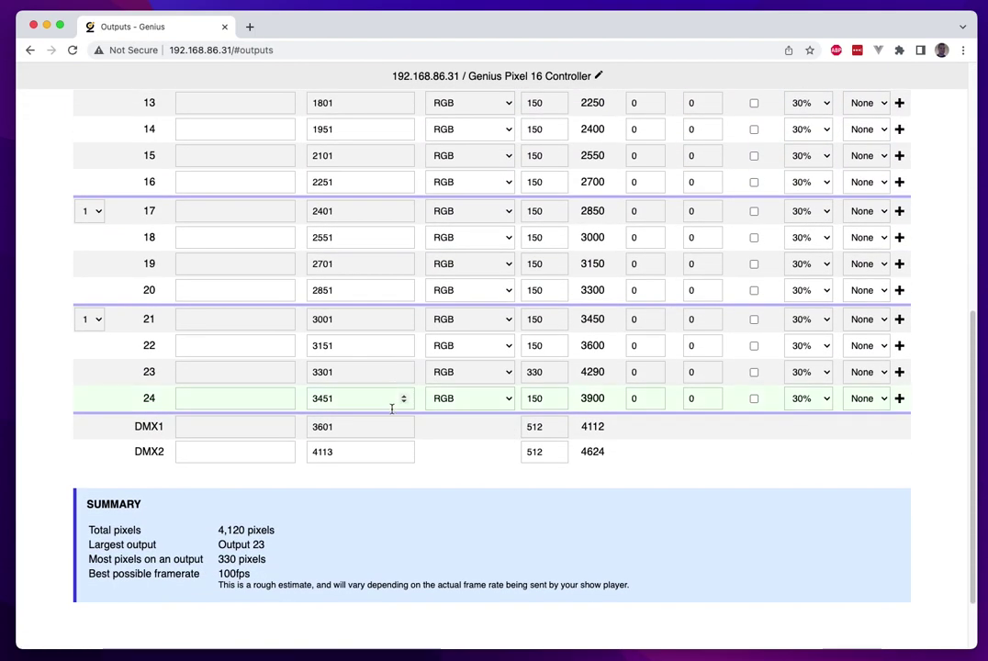
pyautogui.scroll(6, 392, 409)
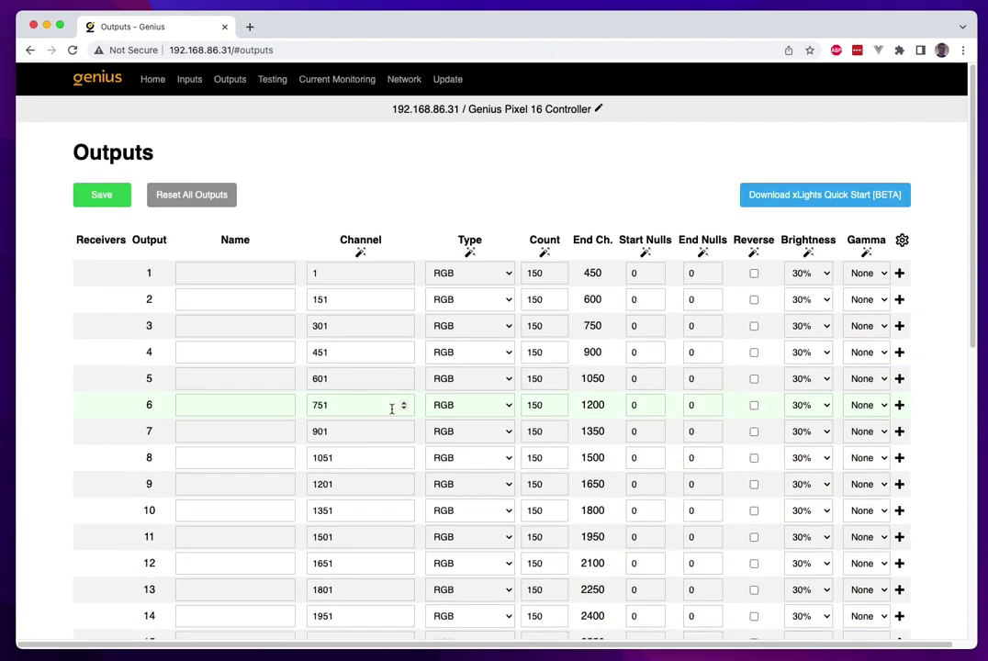
# Go to the Testing page, scroll its output list, and expand the Pattern dropdown.
pyautogui.click(273, 80)
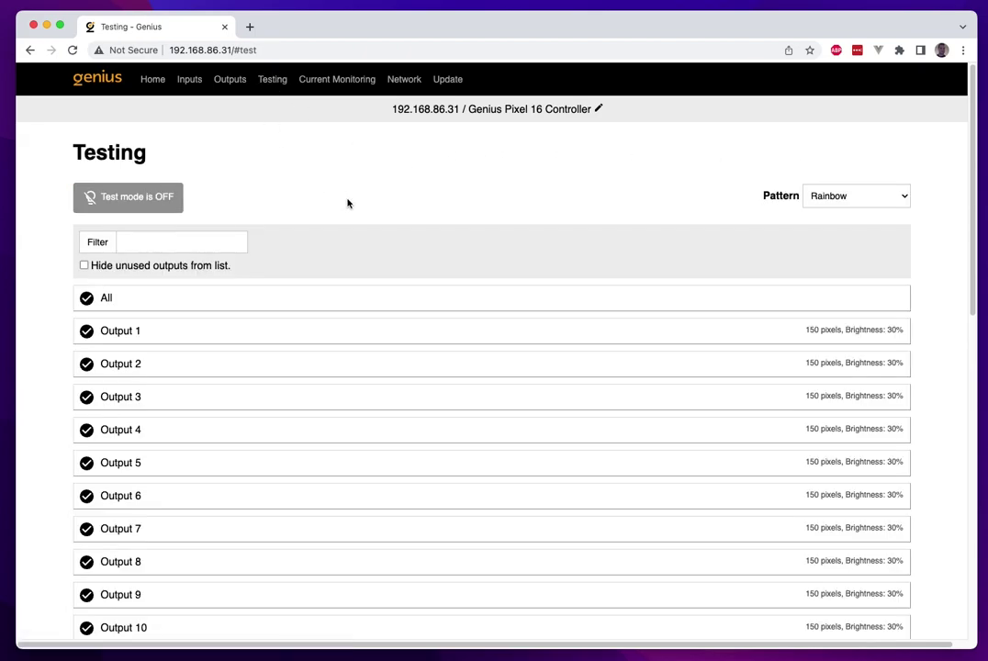
pyautogui.scroll(-10, 373, 197)
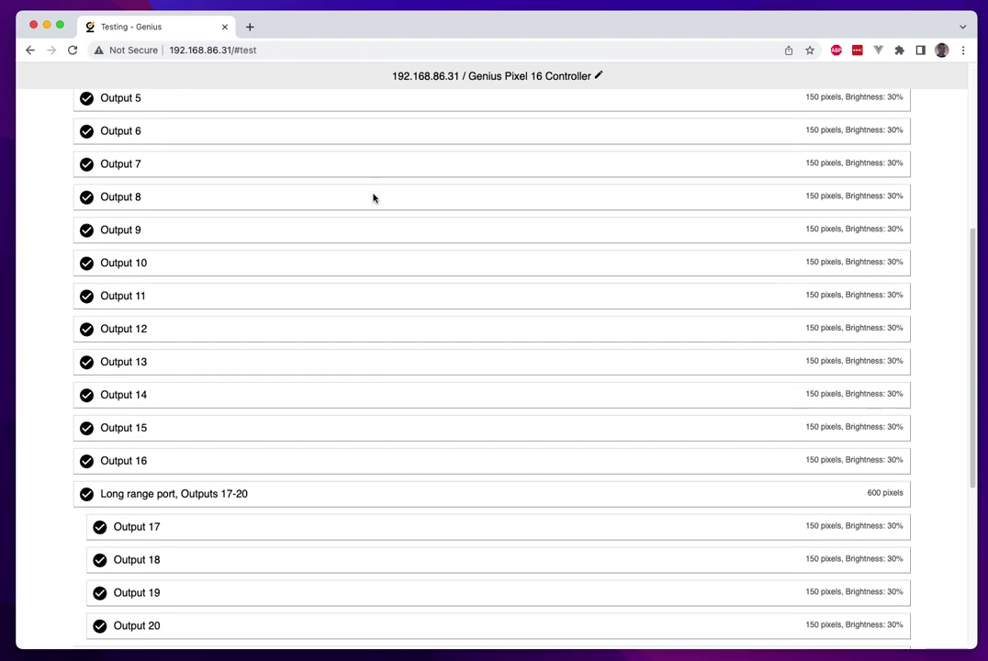
pyautogui.scroll(10, 373, 197)
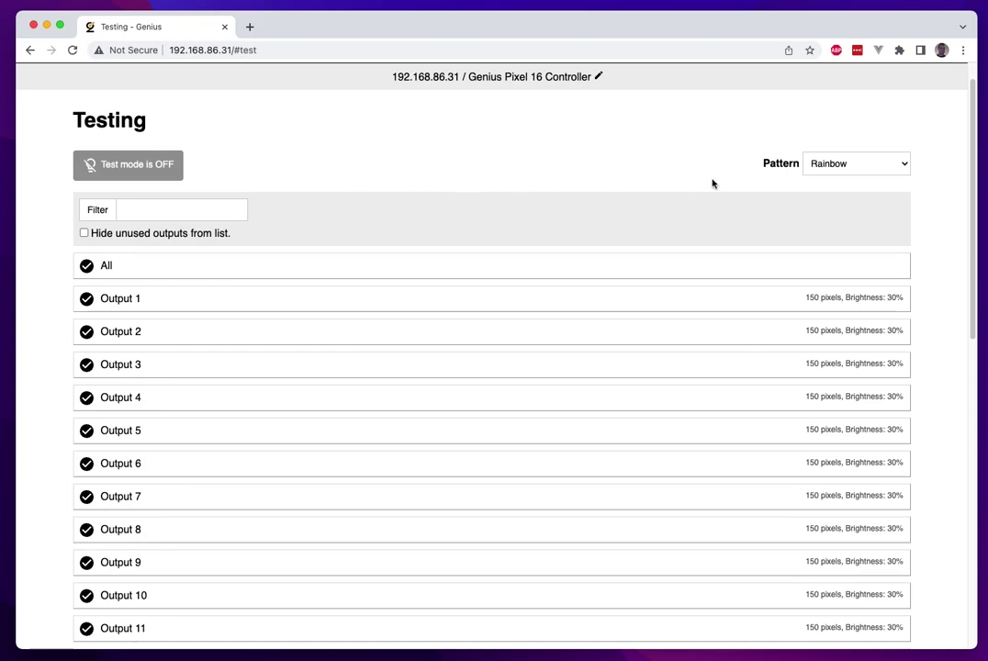
pyautogui.click(861, 167)
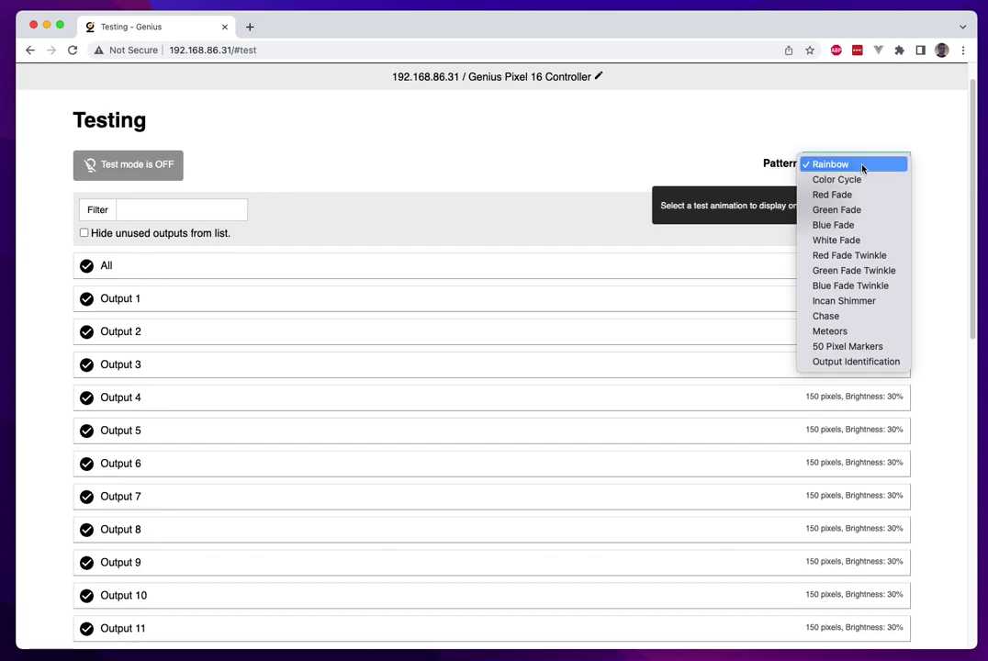
# Close the pattern list leaving Rainbow selected, then toggle test mode on and back off.
pyautogui.click(719, 155)
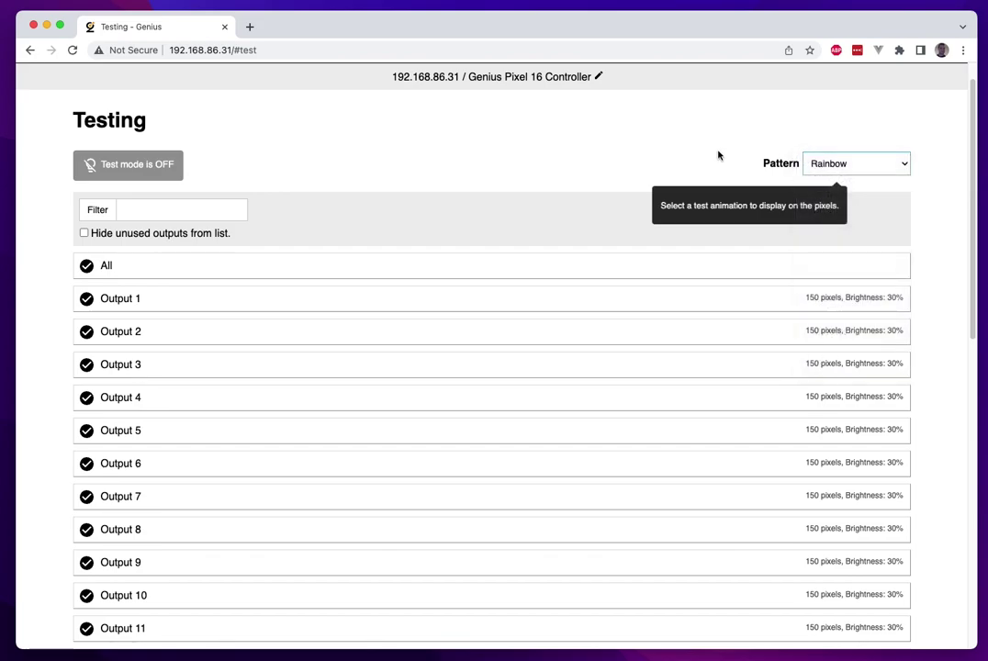
pyautogui.click(849, 169)
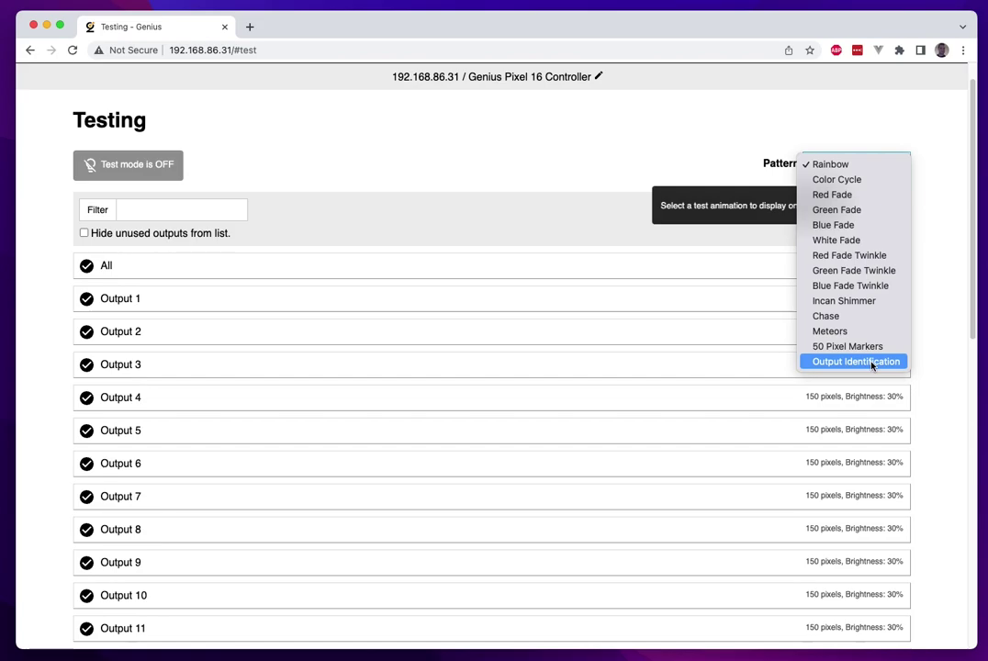
pyautogui.click(553, 154)
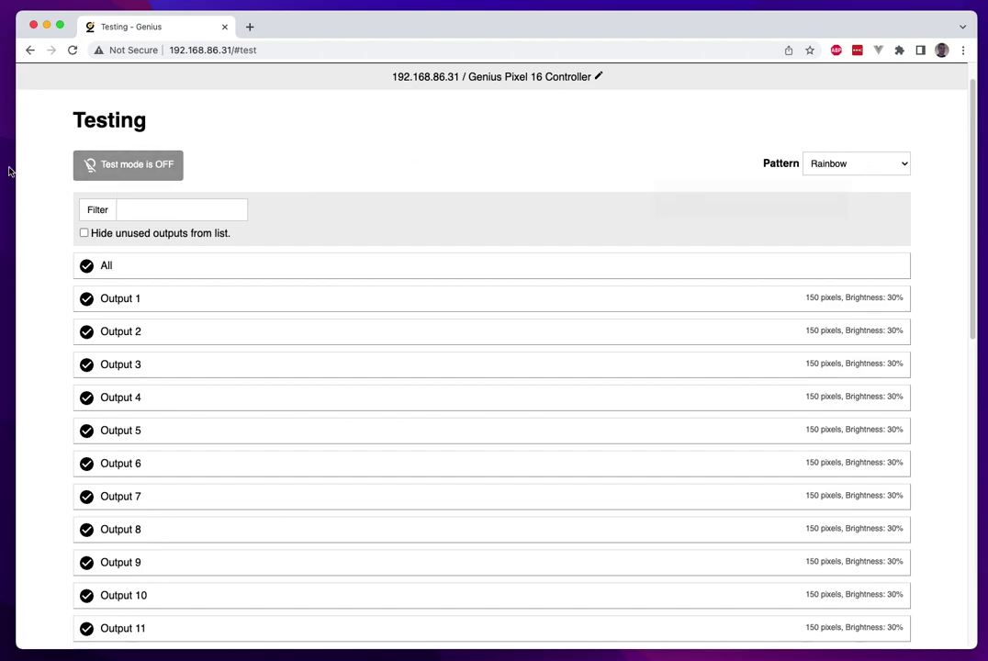
pyautogui.click(138, 166)
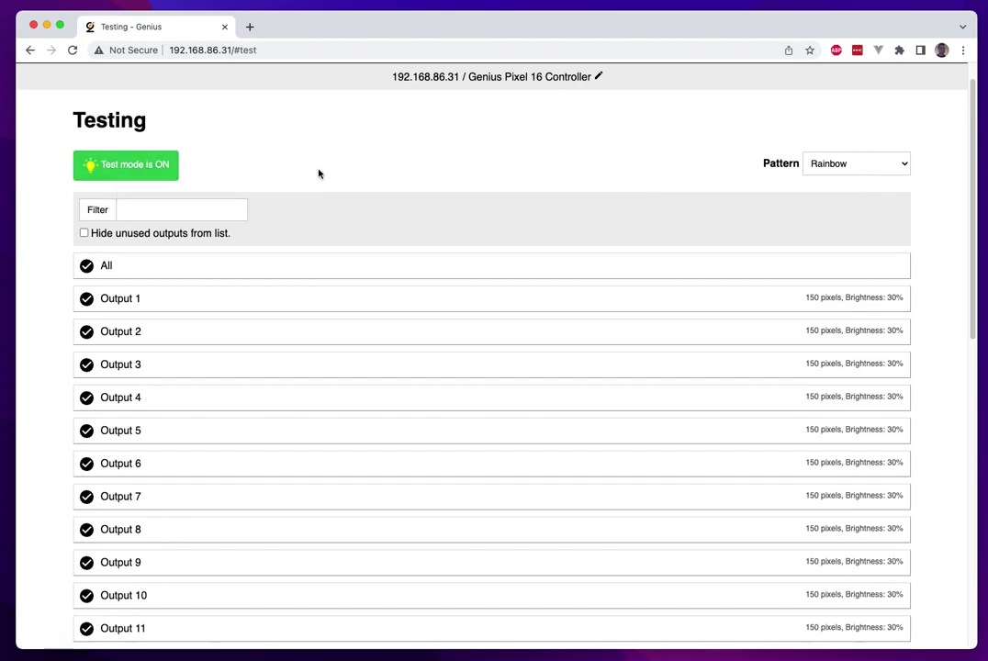
pyautogui.click(132, 169)
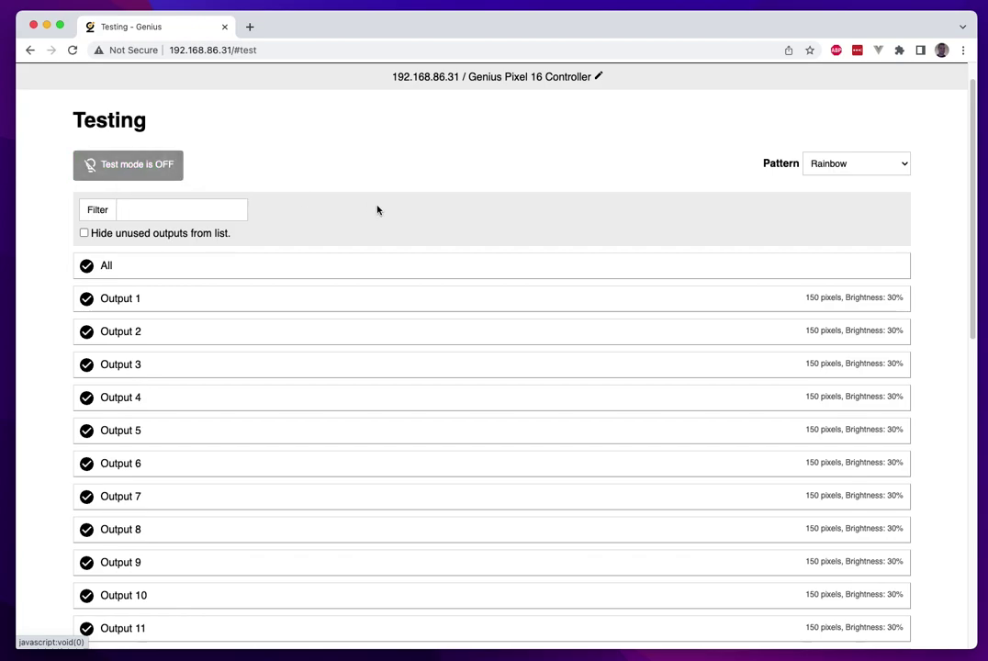
pyautogui.click(154, 167)
pyautogui.click(151, 170)
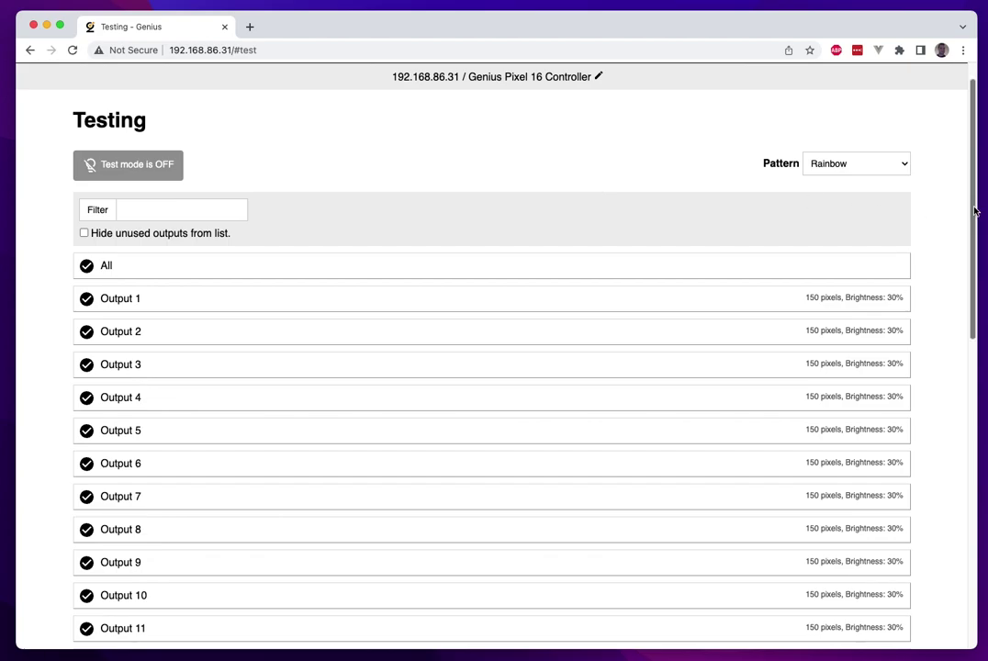
pyautogui.scroll(-5, 389, 206)
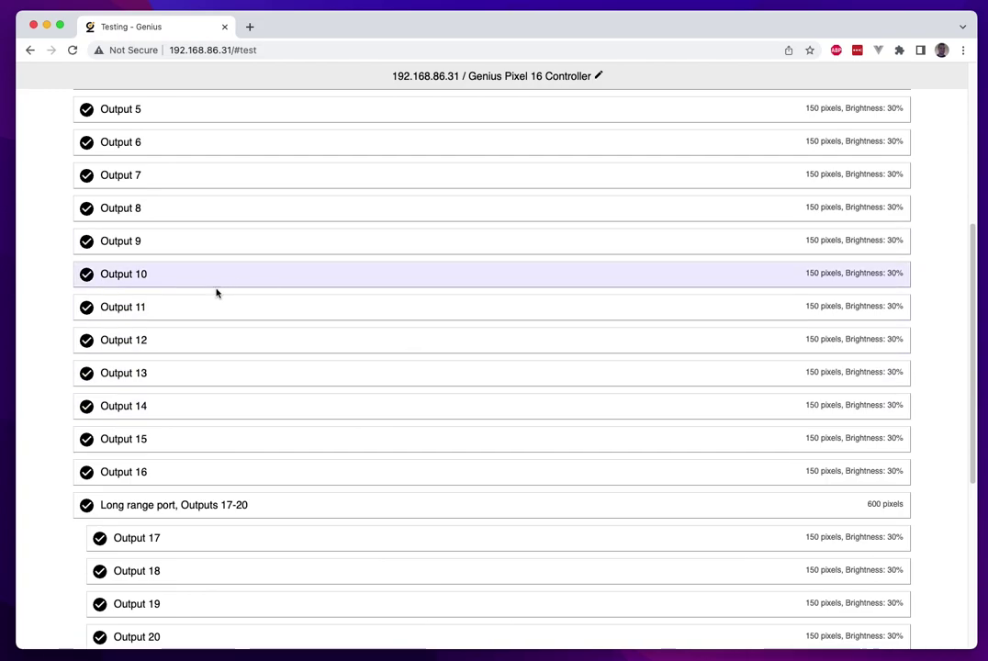
pyautogui.scroll(4, 269, 315)
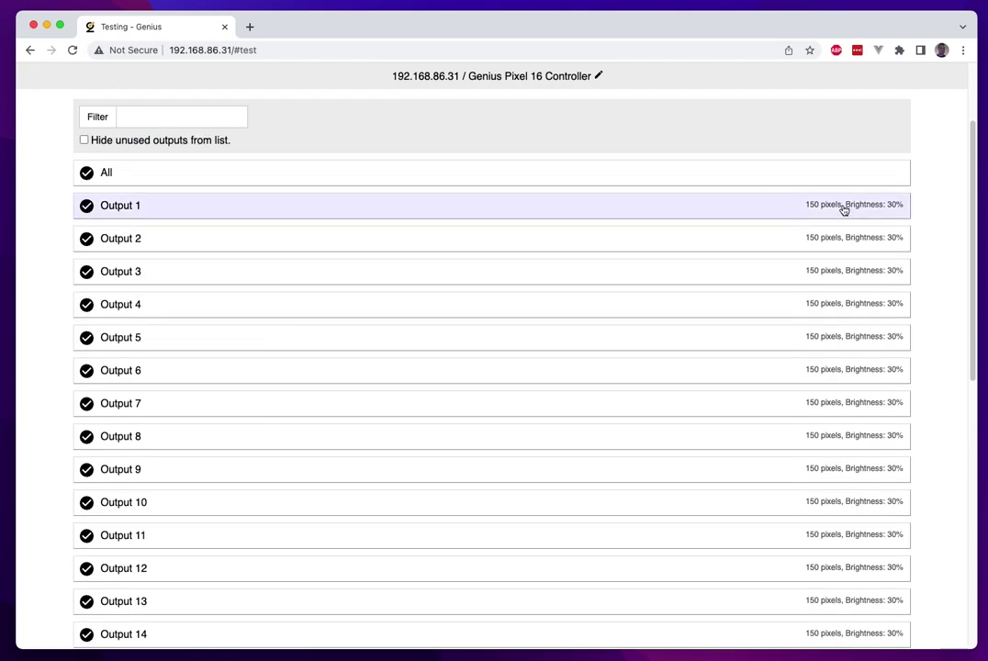
pyautogui.scroll(-5, 461, 303)
pyautogui.scroll(-3, 460, 315)
pyautogui.scroll(10, 444, 479)
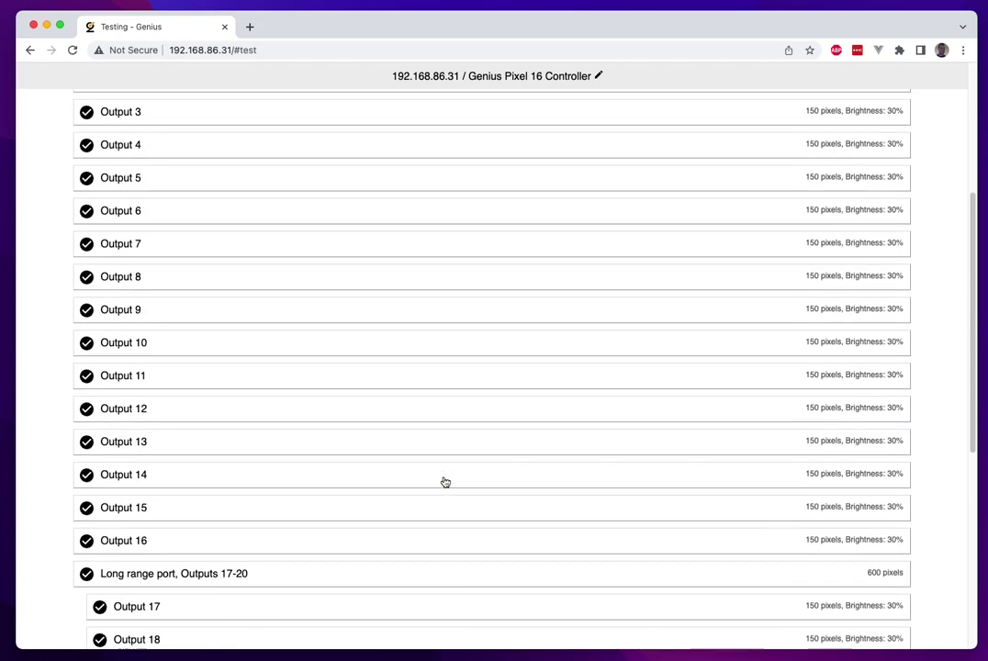
pyautogui.scroll(-4, 402, 355)
pyautogui.scroll(-6, 401, 354)
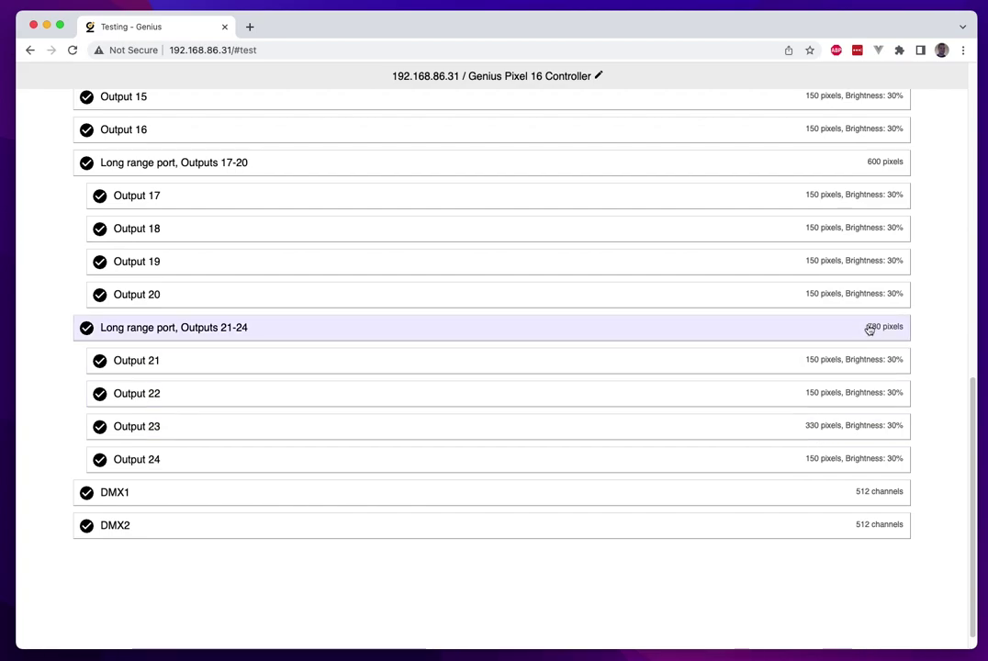
pyautogui.scroll(5, 532, 406)
pyautogui.scroll(-1, 564, 406)
pyautogui.scroll(9, 432, 392)
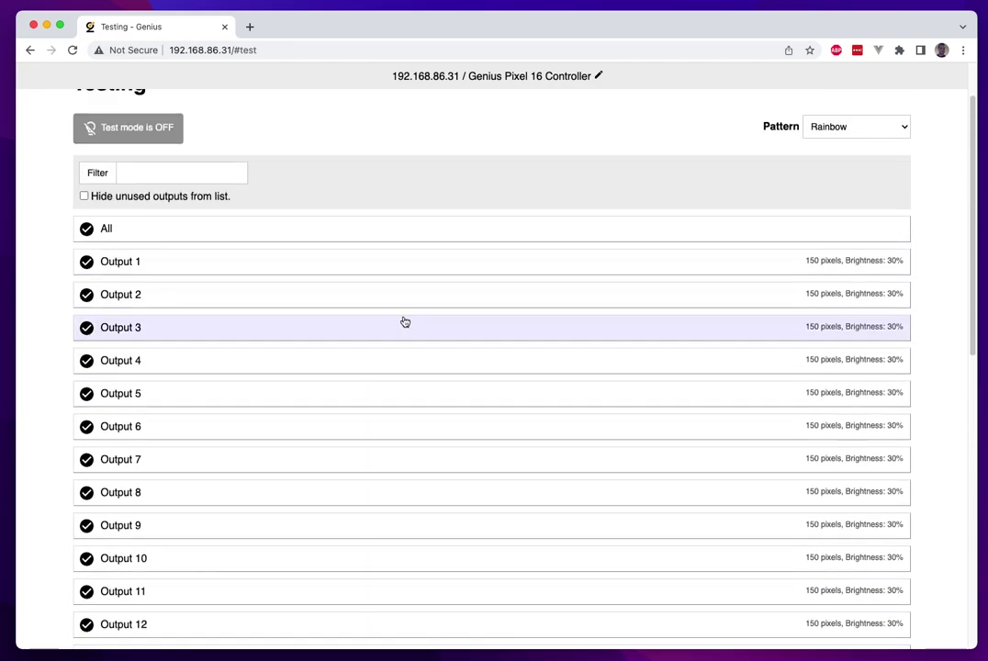
pyautogui.scroll(-1, 97, 276)
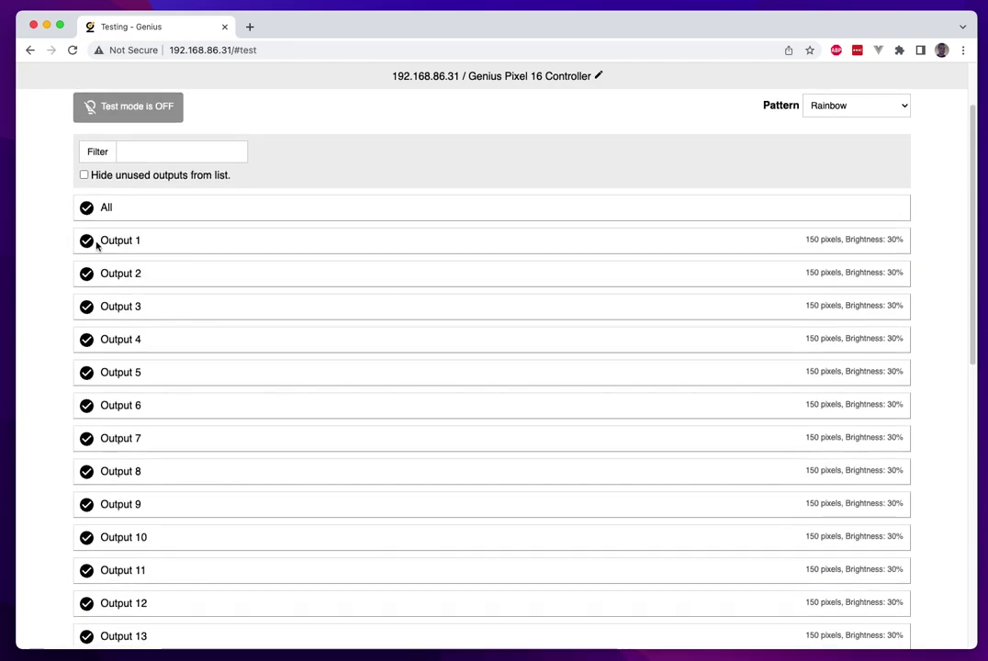
pyautogui.scroll(2, 276, 202)
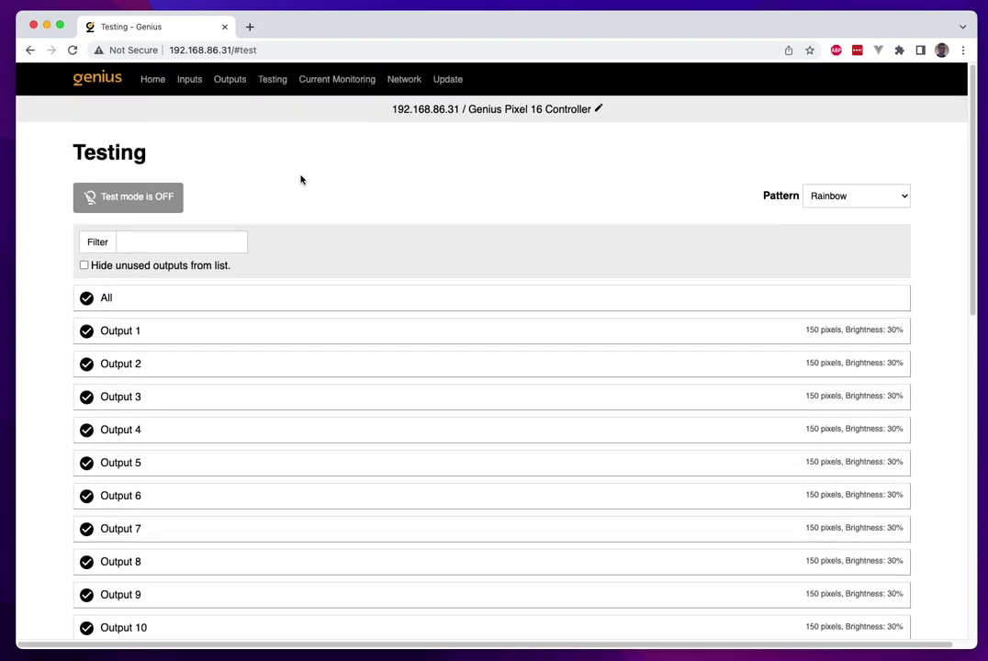
# Enter 'Tree 1' as output 1's name and check it in the Testing list.
pyautogui.click(229, 79)
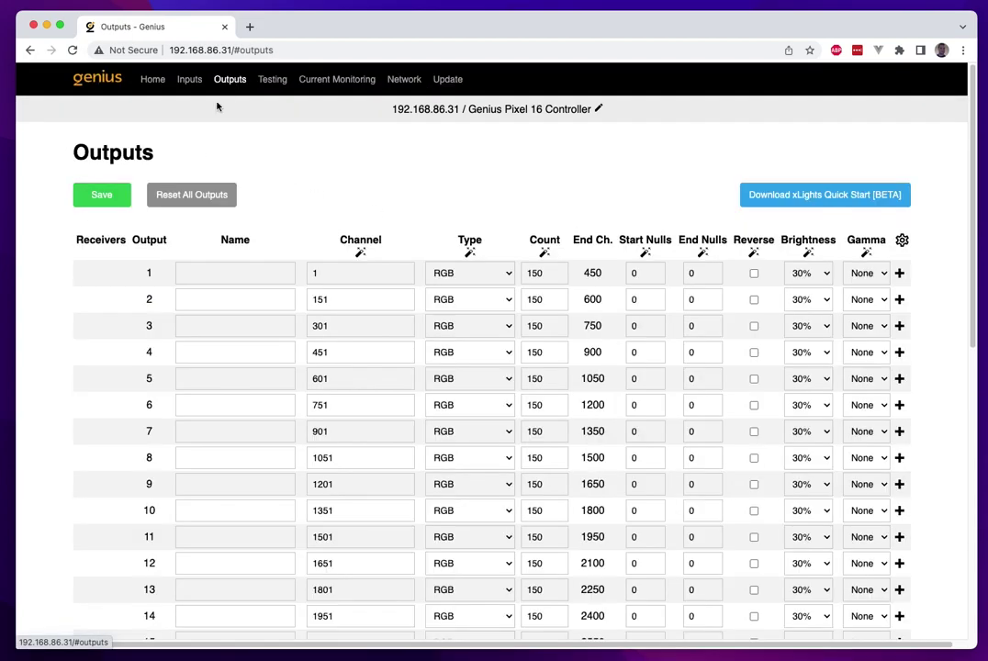
pyautogui.click(239, 274)
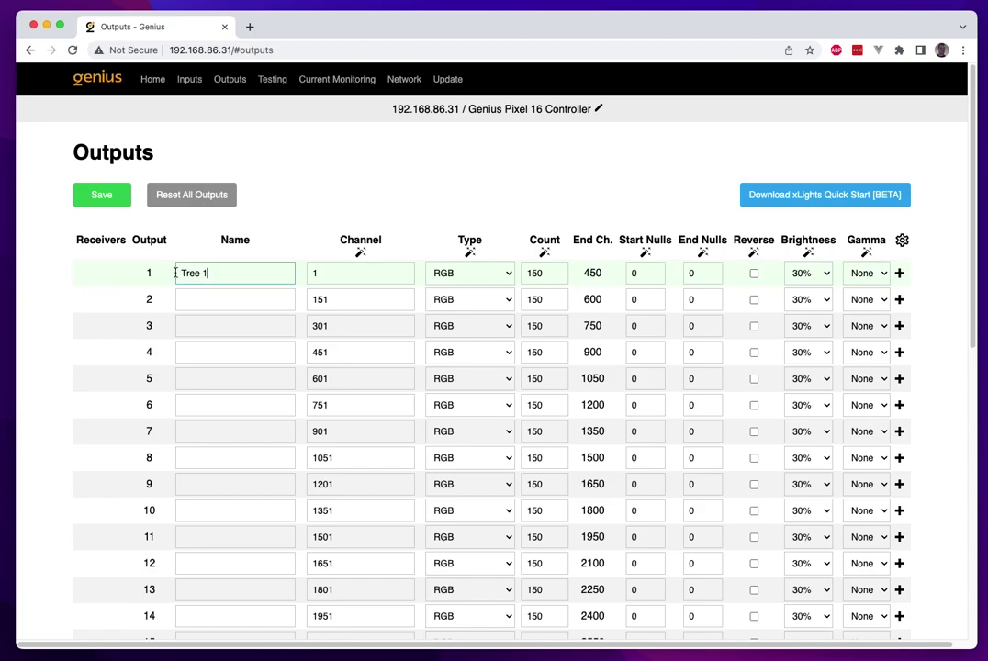
pyautogui.click(279, 82)
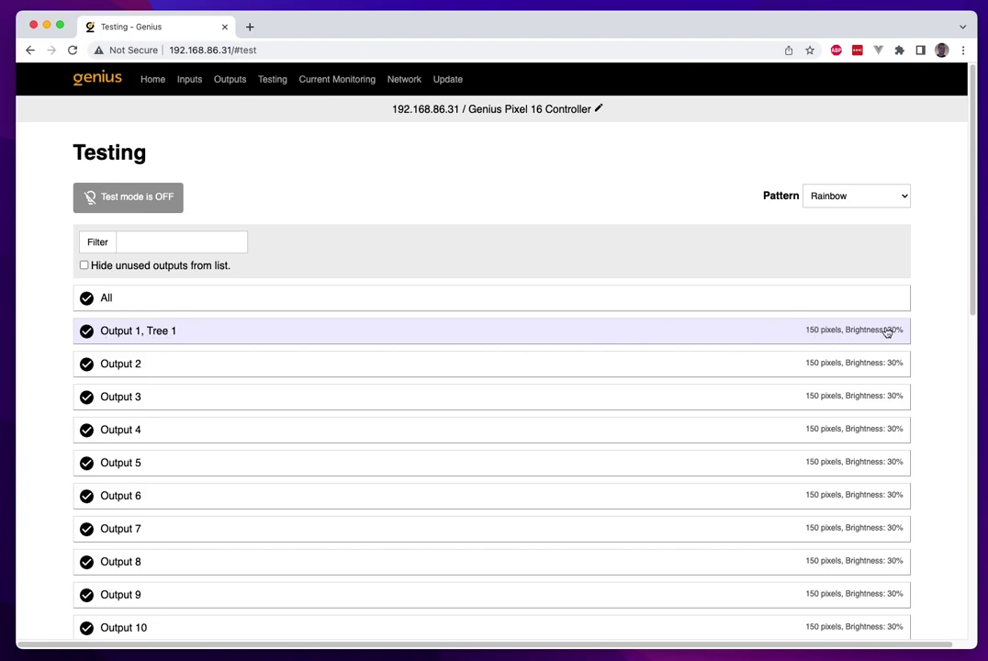
# Set output 1's gamma to 2.5 and reverse its direction.
pyautogui.click(237, 82)
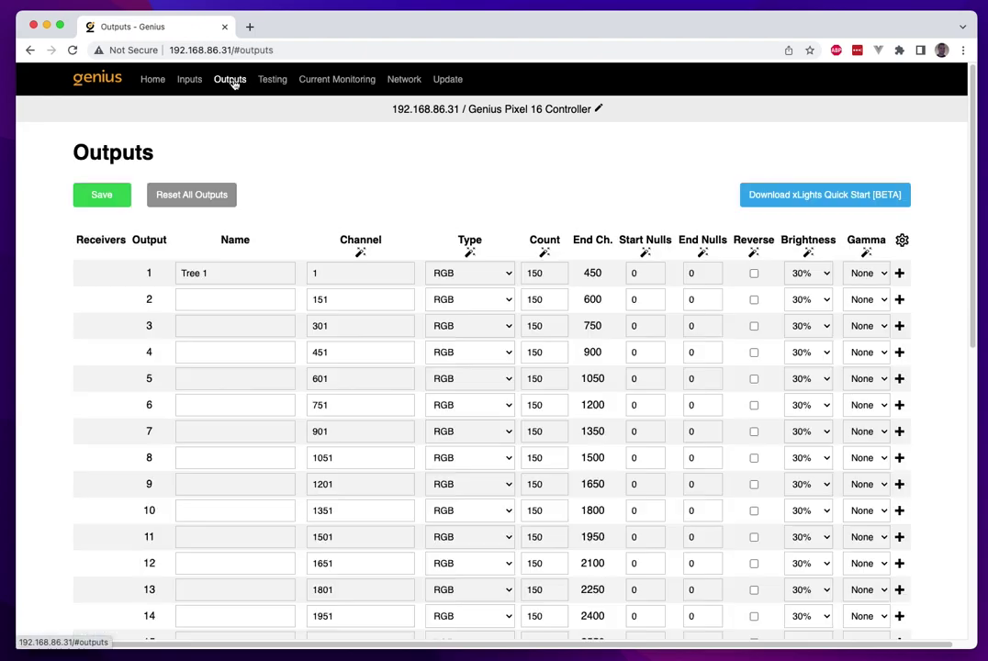
pyautogui.click(866, 273)
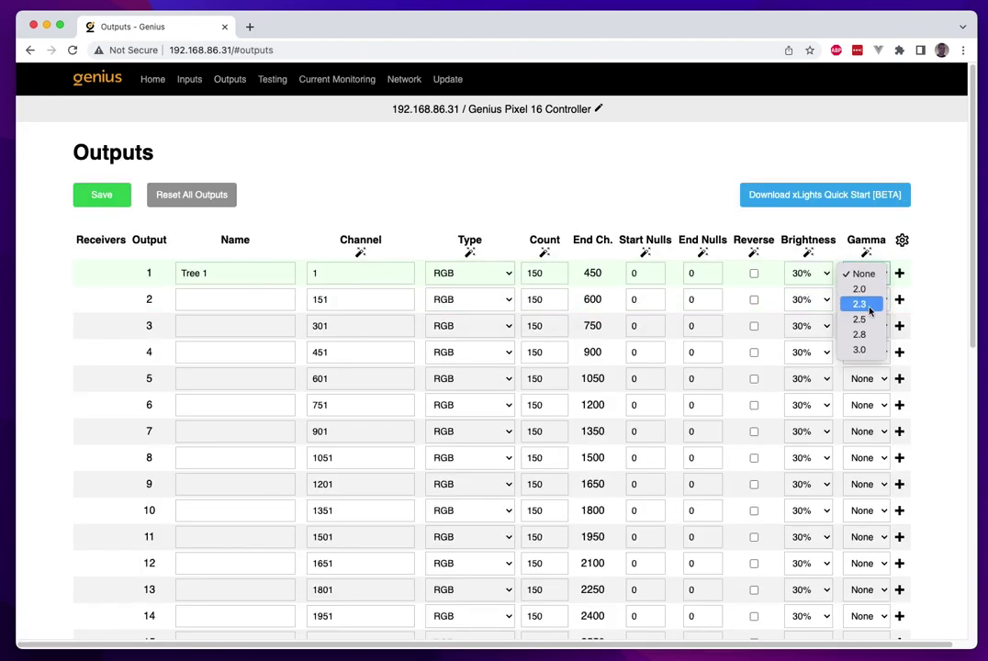
pyautogui.click(867, 318)
pyautogui.click(754, 273)
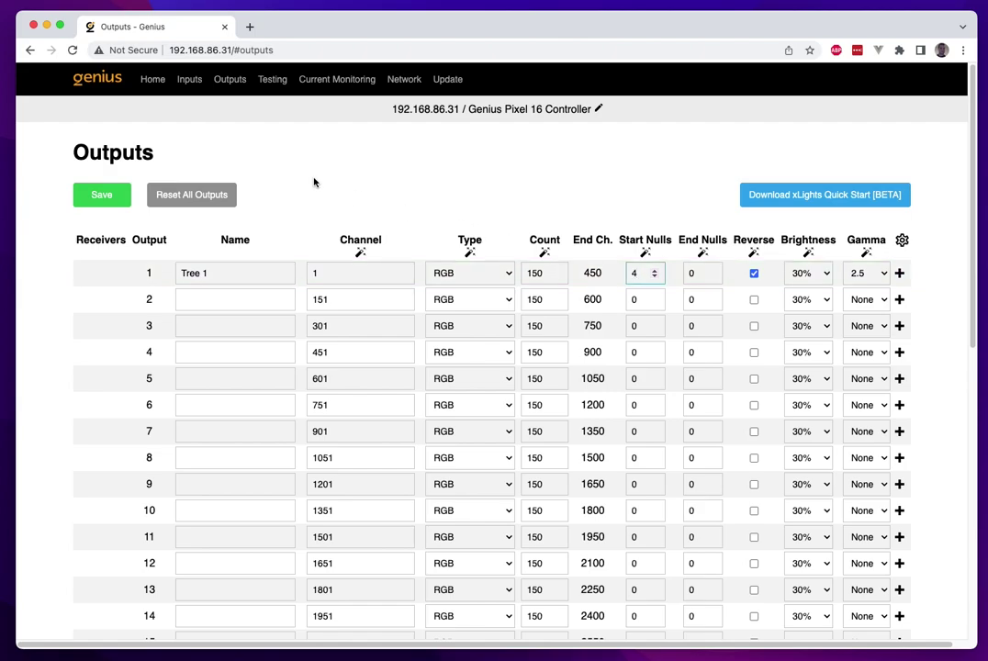
# Toggle Output 1's test selection on the Testing page, leaving it selected.
pyautogui.click(270, 81)
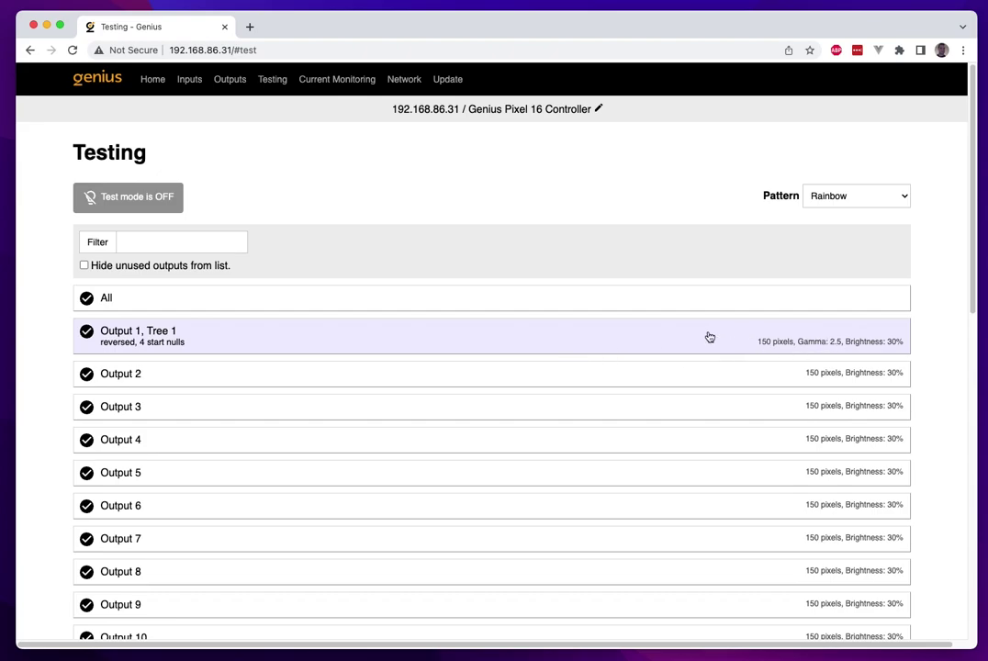
pyautogui.click(266, 342)
pyautogui.click(274, 342)
pyautogui.click(283, 341)
pyautogui.click(287, 342)
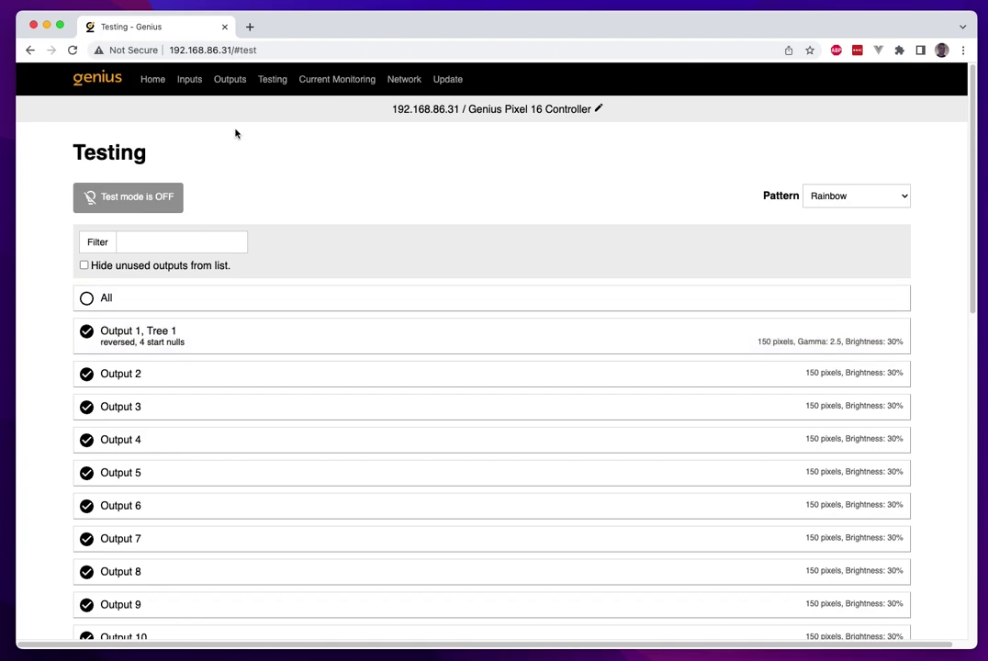
pyautogui.click(234, 82)
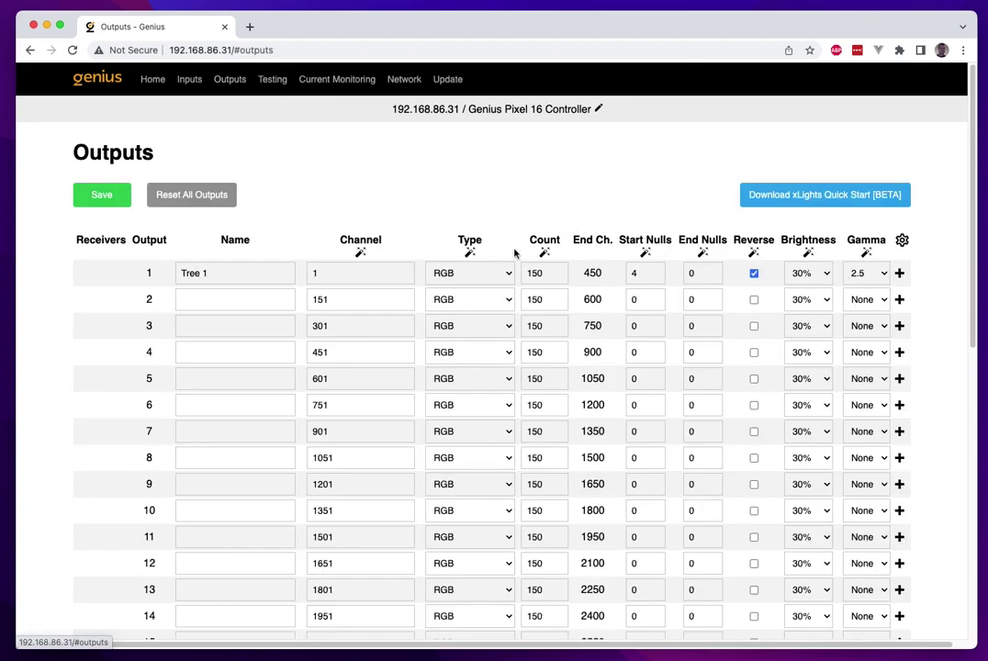
# Turn off reverse for Output 1 and set its gamma to None.
pyautogui.click(754, 274)
pyautogui.click(809, 274)
pyautogui.click(867, 274)
pyautogui.click(862, 235)
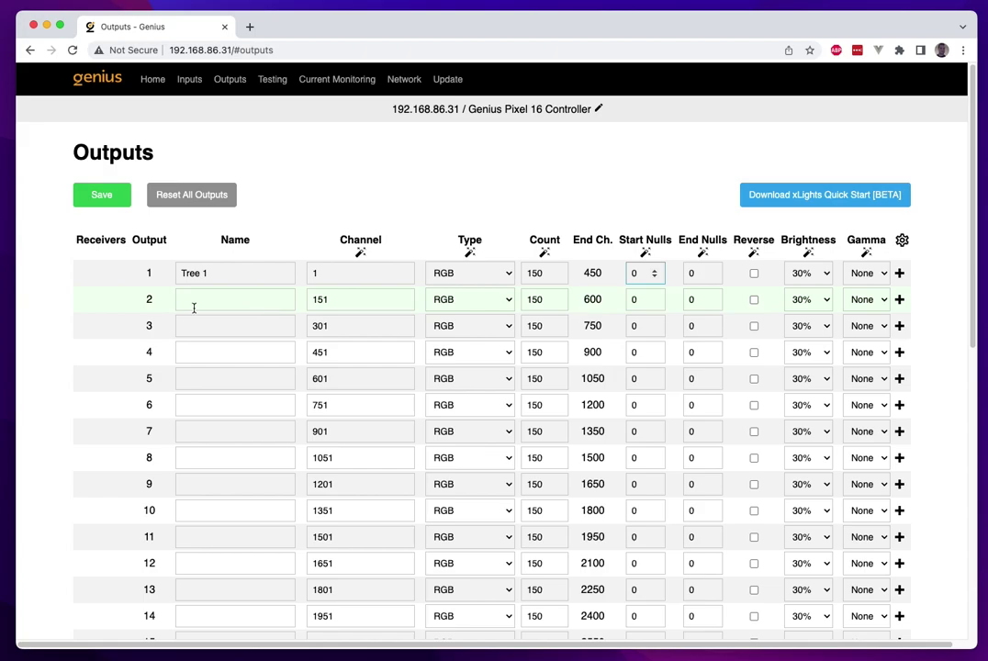
# Set Output 2's pixel count to 0 and see it marked unused in Testing.
pyautogui.click(547, 300)
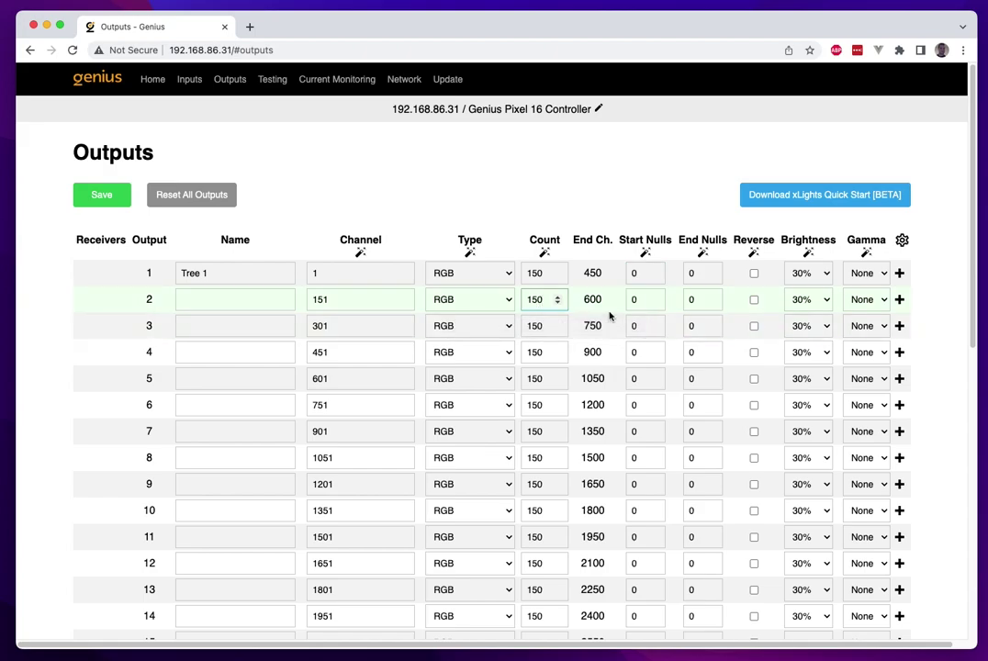
pyautogui.press('BackSpace')
pyautogui.press('BackSpace')
pyautogui.press('BackSpace')
pyautogui.write('0')
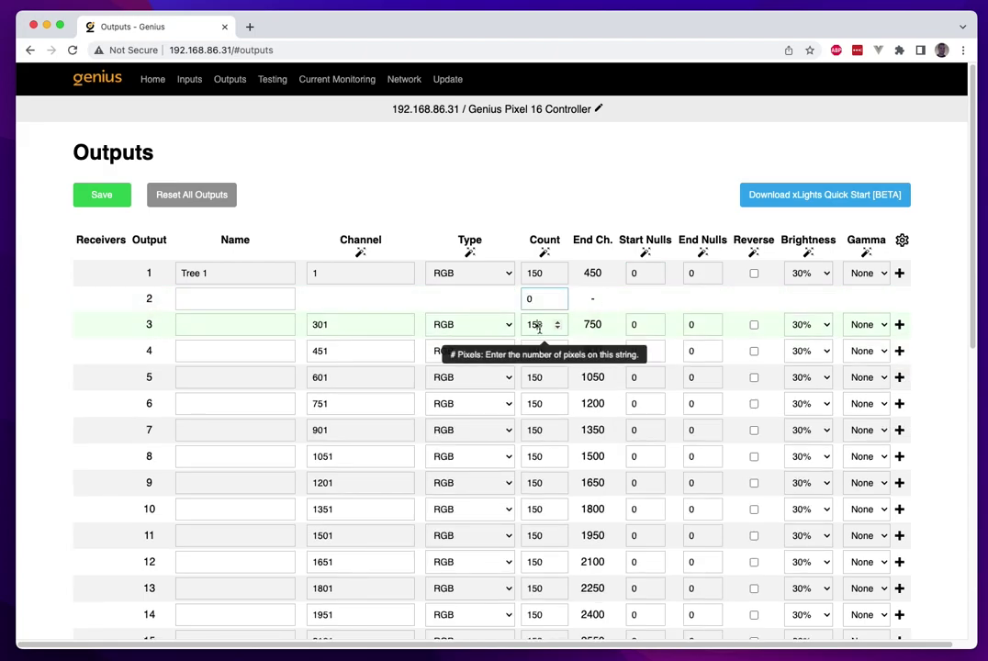
pyautogui.click(538, 326)
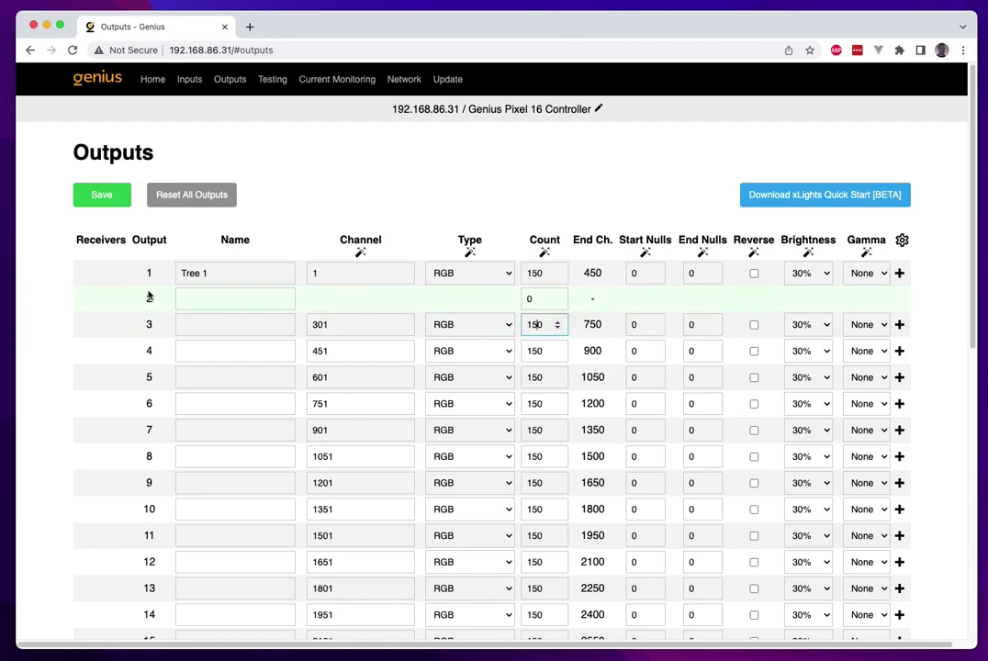
pyautogui.click(272, 79)
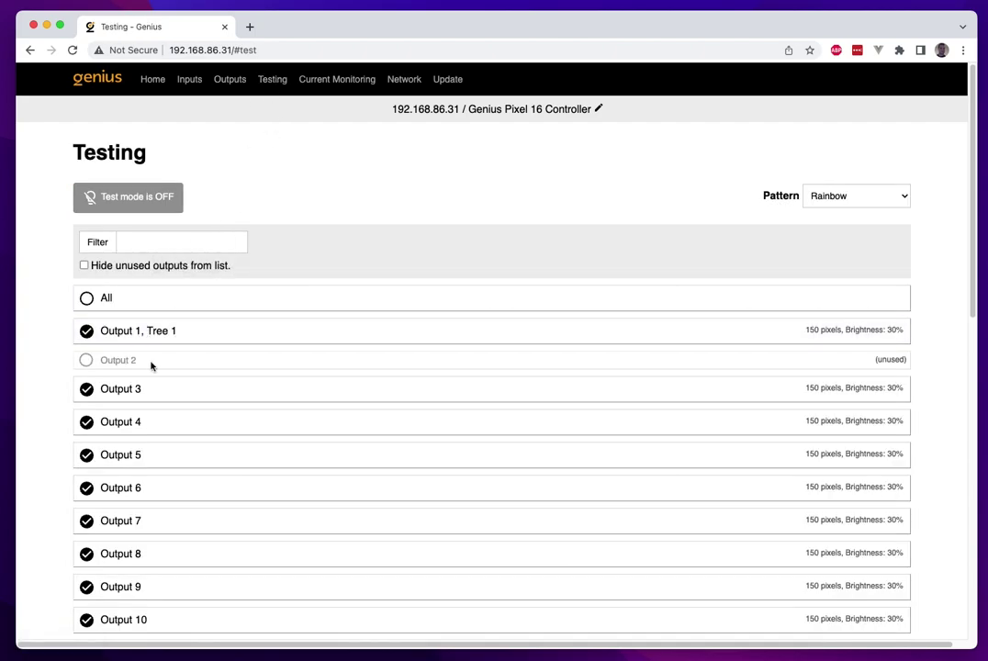
# Tick 'Hide unused outputs from list' so Output 2 drops out of the Testing list.
pyautogui.doubleClick(891, 359)
pyautogui.click(53, 262)
pyautogui.click(117, 271)
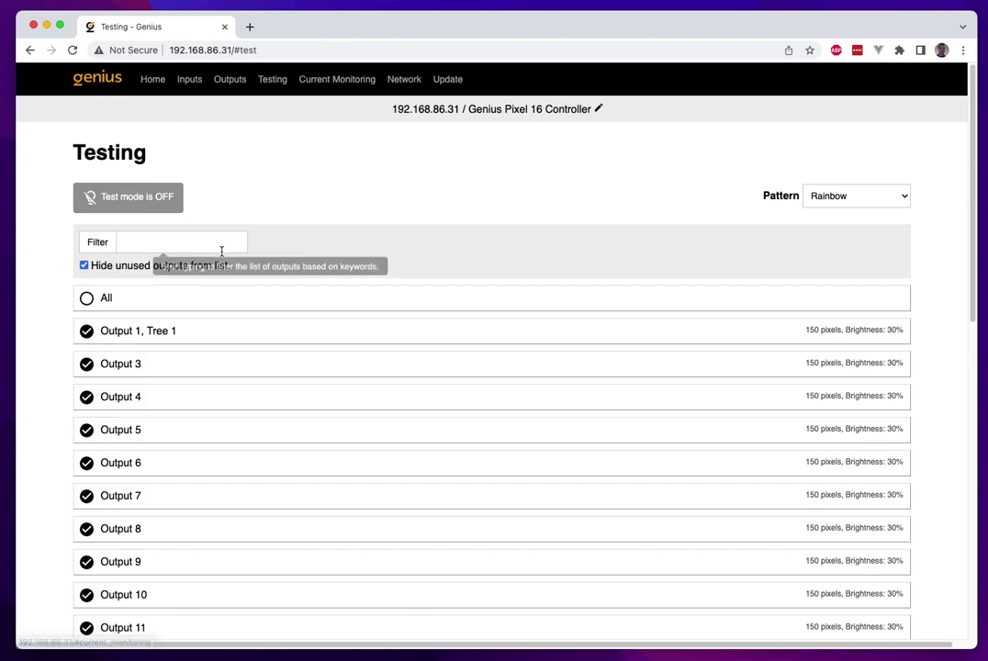
pyautogui.click(158, 268)
pyautogui.click(163, 268)
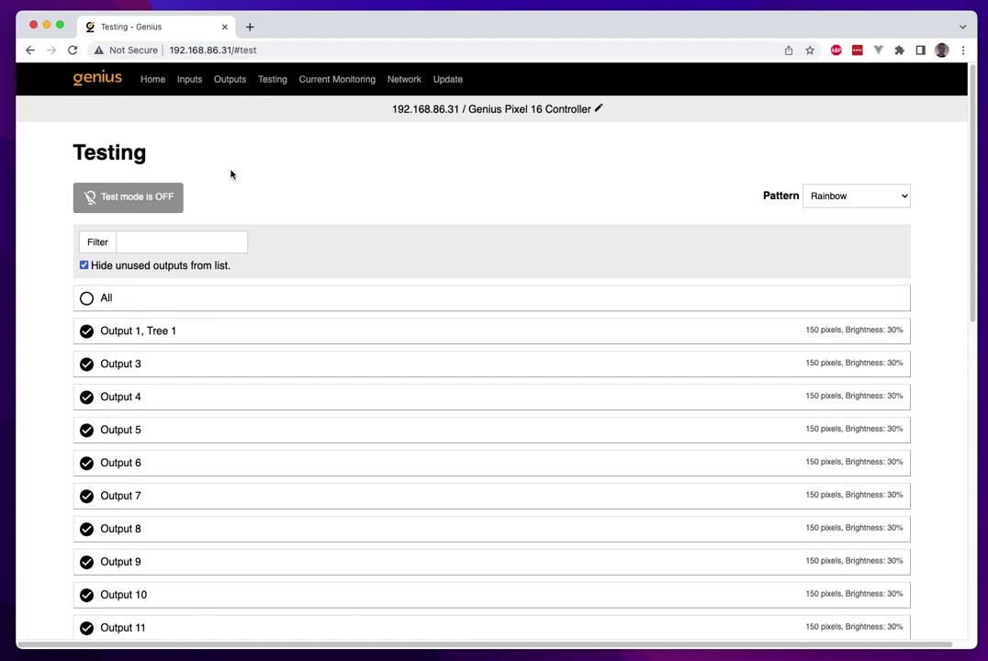
# Name outputs 9, 10 and 11 Tree 1, Tree 2 and Tree 3.
pyautogui.click(230, 80)
pyautogui.scroll(-2, 309, 368)
pyautogui.scroll(-2, 308, 368)
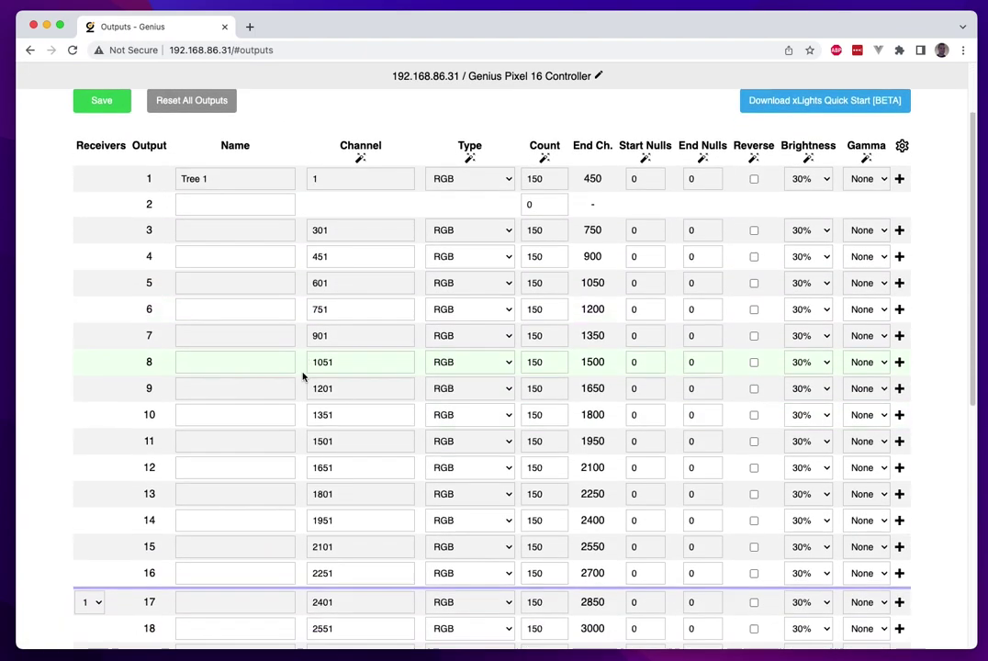
pyautogui.click(212, 357)
pyautogui.write('Tree')
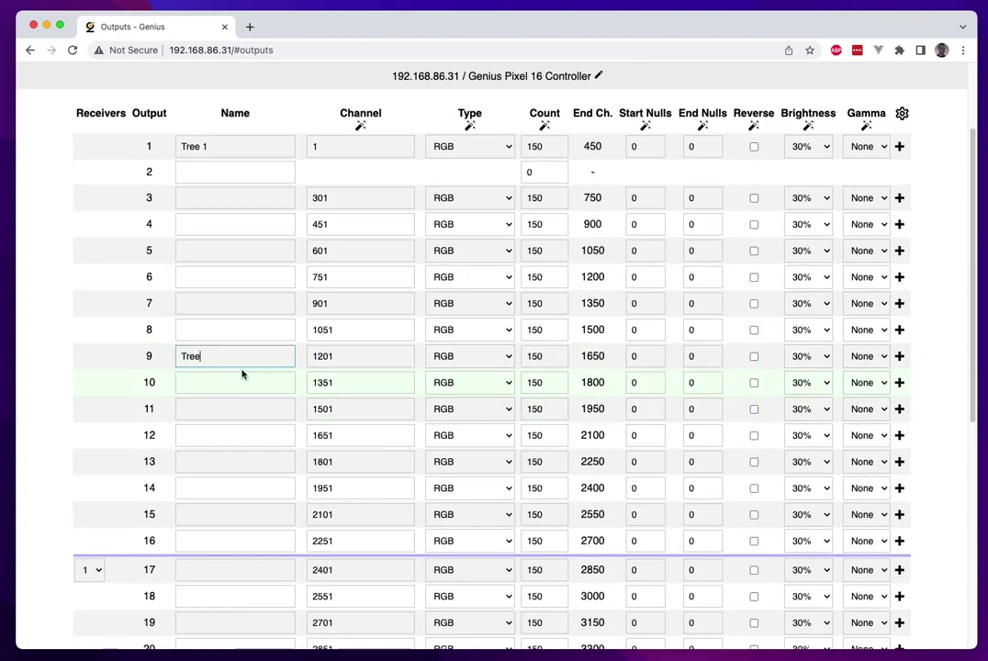
pyautogui.write(' 1')
pyautogui.click(239, 376)
pyautogui.write('Tree')
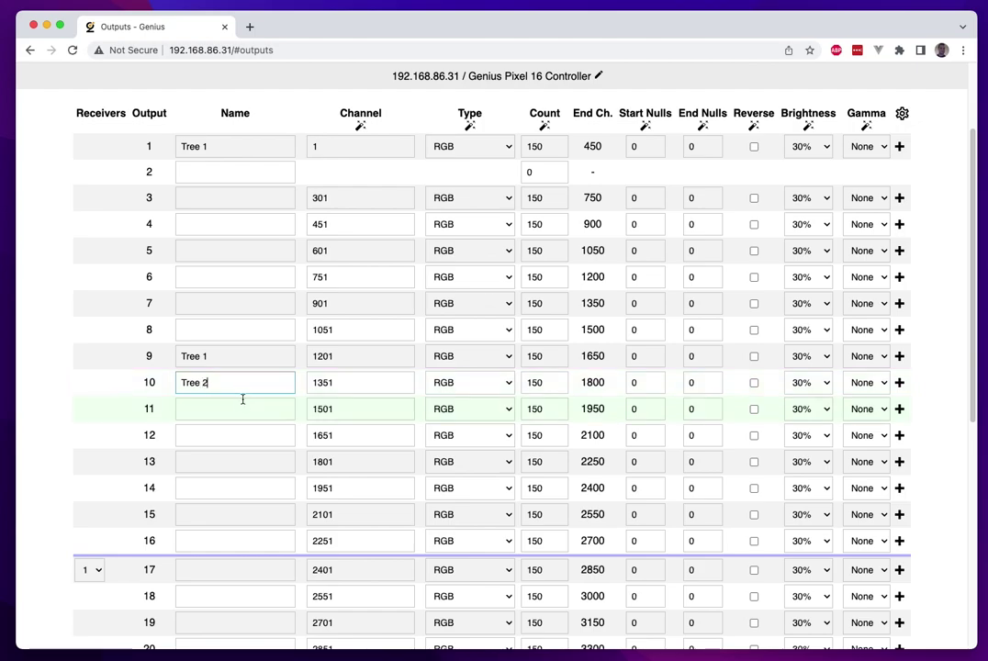
pyautogui.click(243, 408)
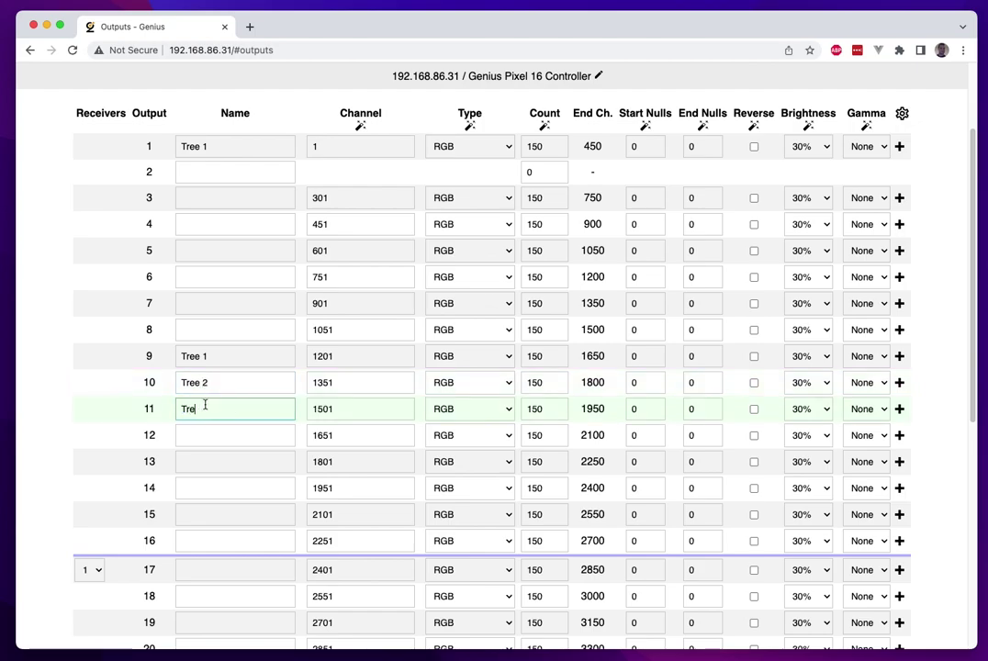
pyautogui.write('Tree 3')
# Edit Output 1's name from Tree 1 to Tree 0.
pyautogui.scroll(3, 223, 408)
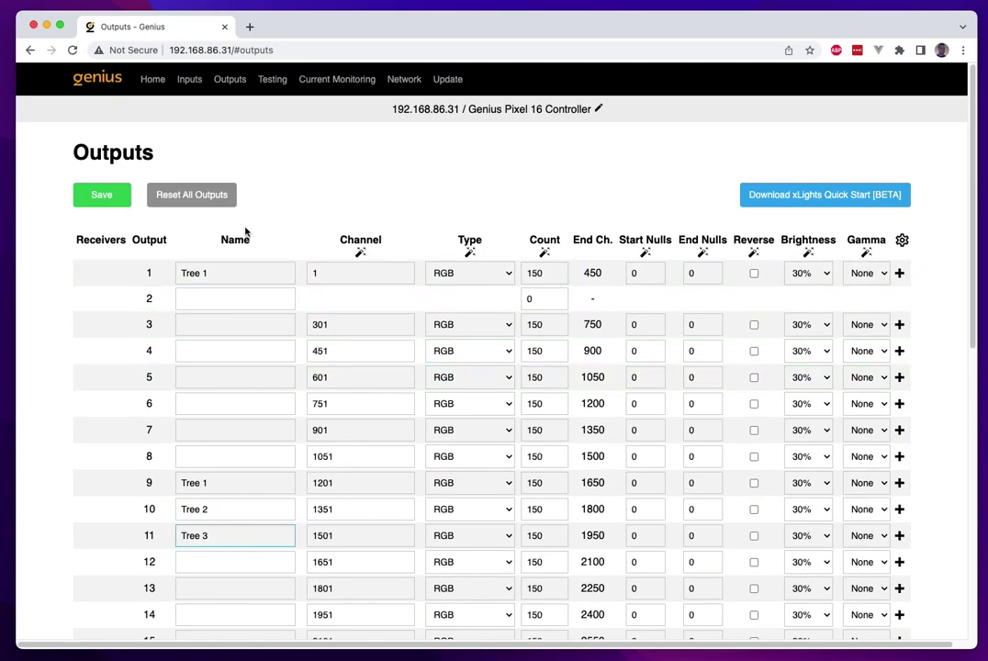
pyautogui.moveTo(219, 281); pyautogui.dragTo(158, 271)
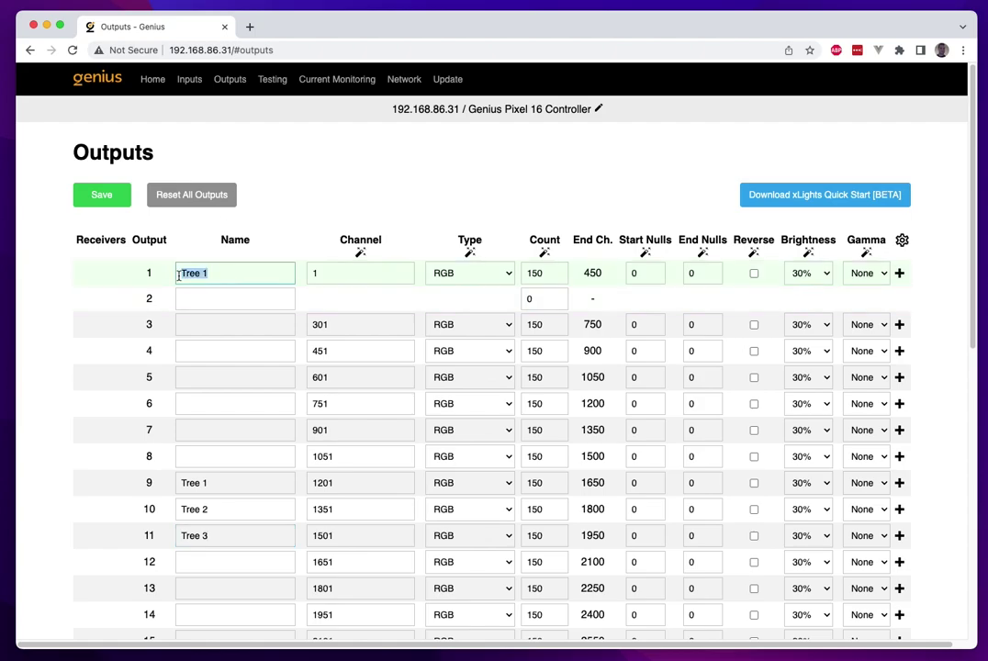
pyautogui.click(239, 277)
# Deselect all outputs on the Testing page.
pyautogui.click(272, 79)
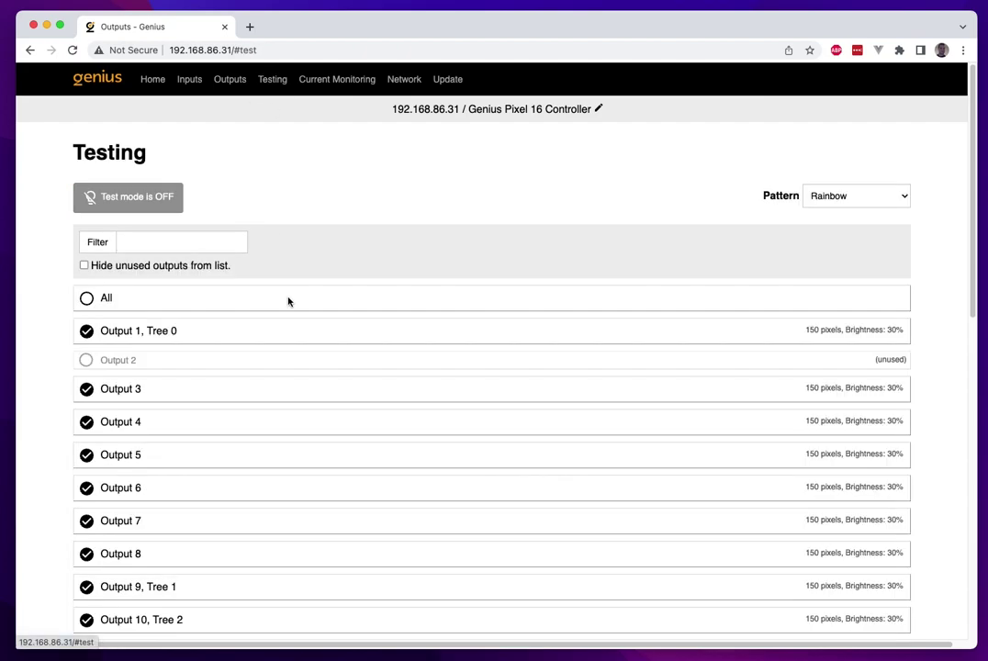
pyautogui.scroll(-1, 190, 478)
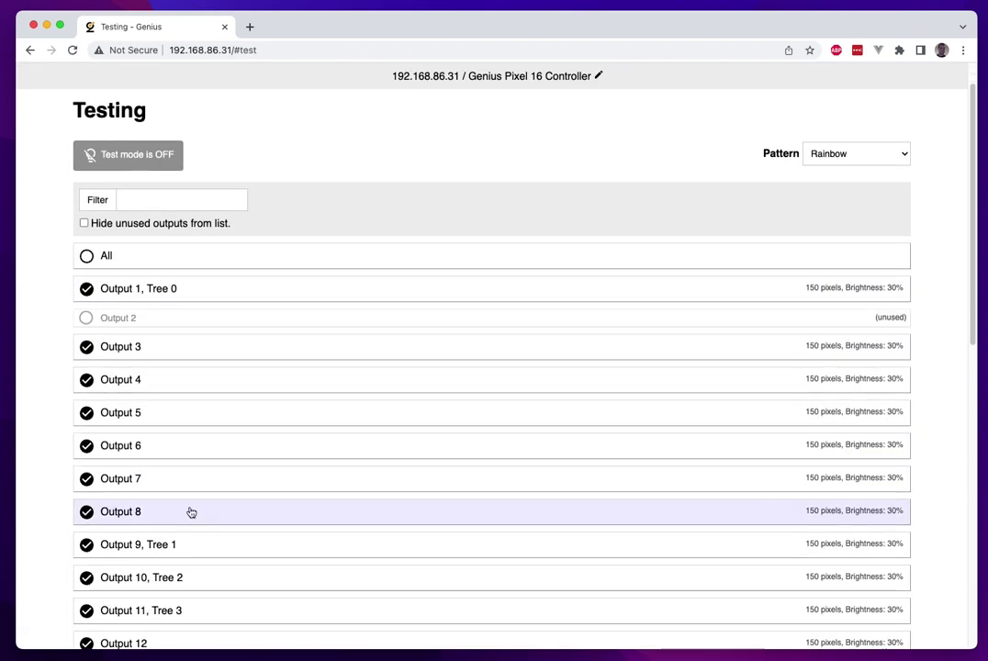
pyautogui.scroll(2, 214, 601)
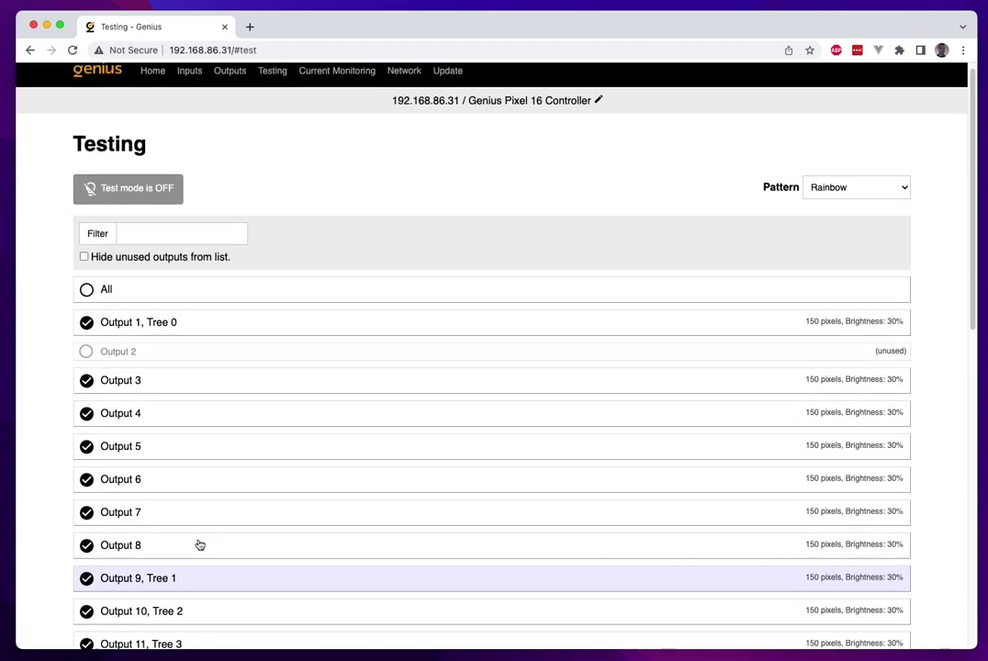
pyautogui.click(153, 243)
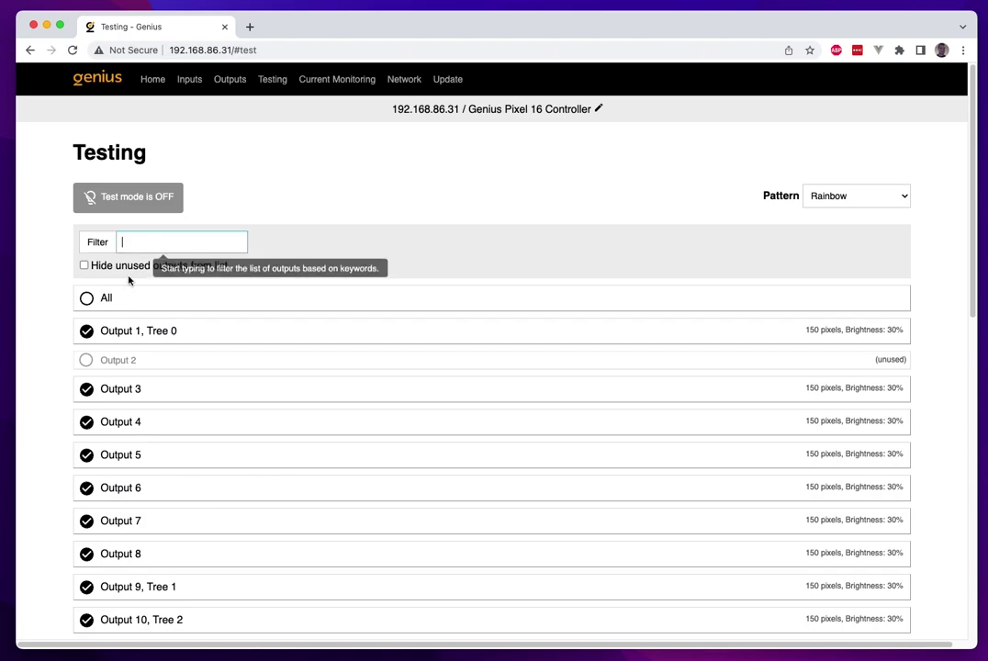
pyautogui.click(127, 303)
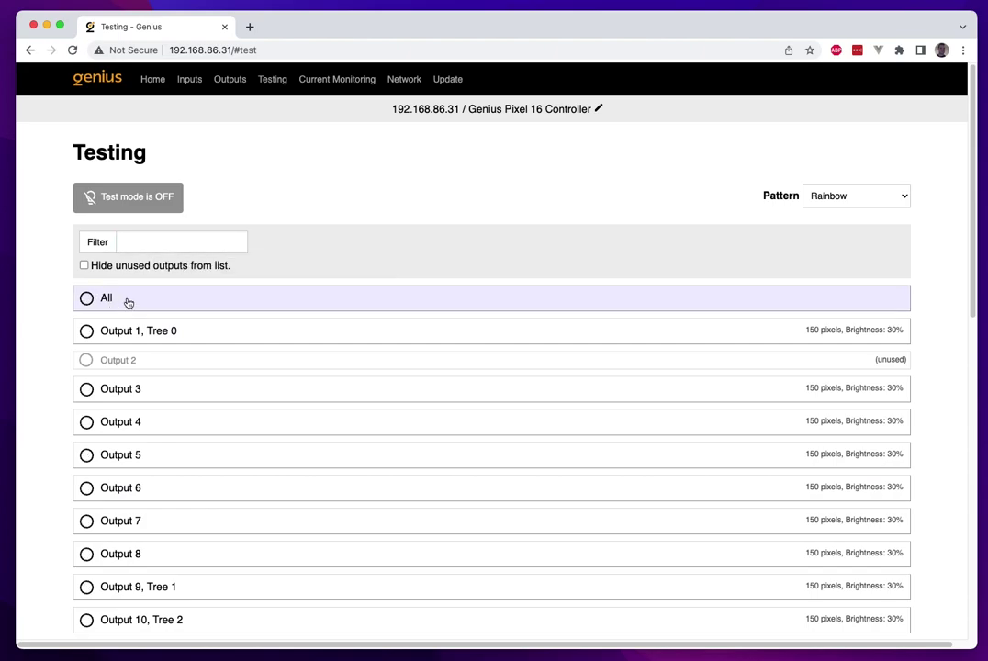
# Filter the Testing list by 'tree'.
pyautogui.scroll(-7, 138, 322)
pyautogui.scroll(8, 145, 275)
pyautogui.click(145, 241)
pyautogui.write('tree')
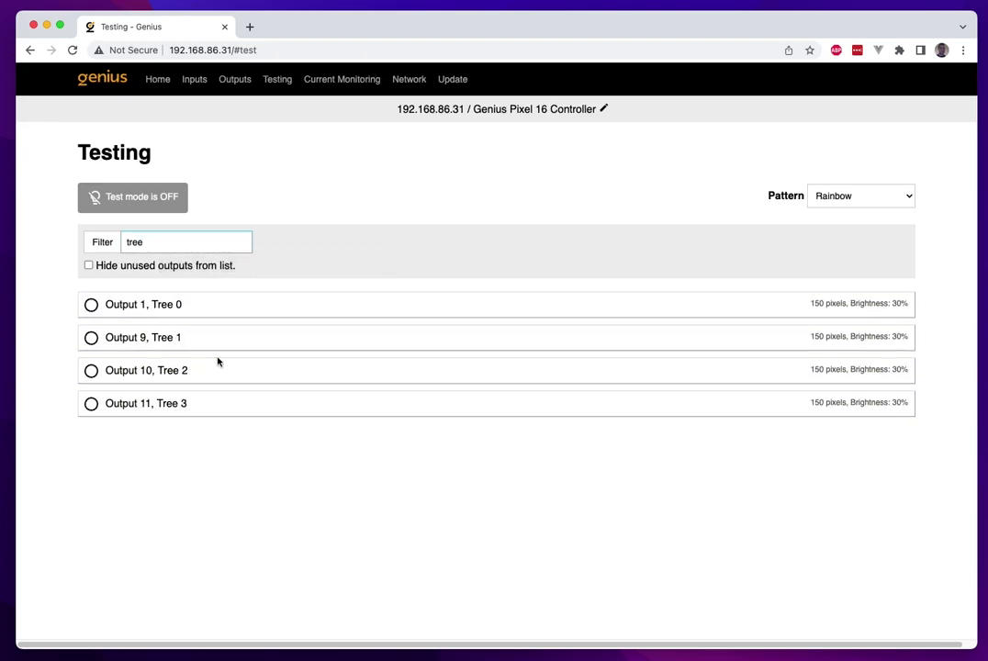
# Select Tree 0, Tree 1, Tree 2 and Tree 3 for testing, then deselect all four.
pyautogui.click(262, 310)
pyautogui.click(275, 339)
pyautogui.click(289, 372)
pyautogui.click(303, 404)
pyautogui.click(356, 405)
pyautogui.click(349, 372)
pyautogui.click(345, 338)
pyautogui.click(354, 308)
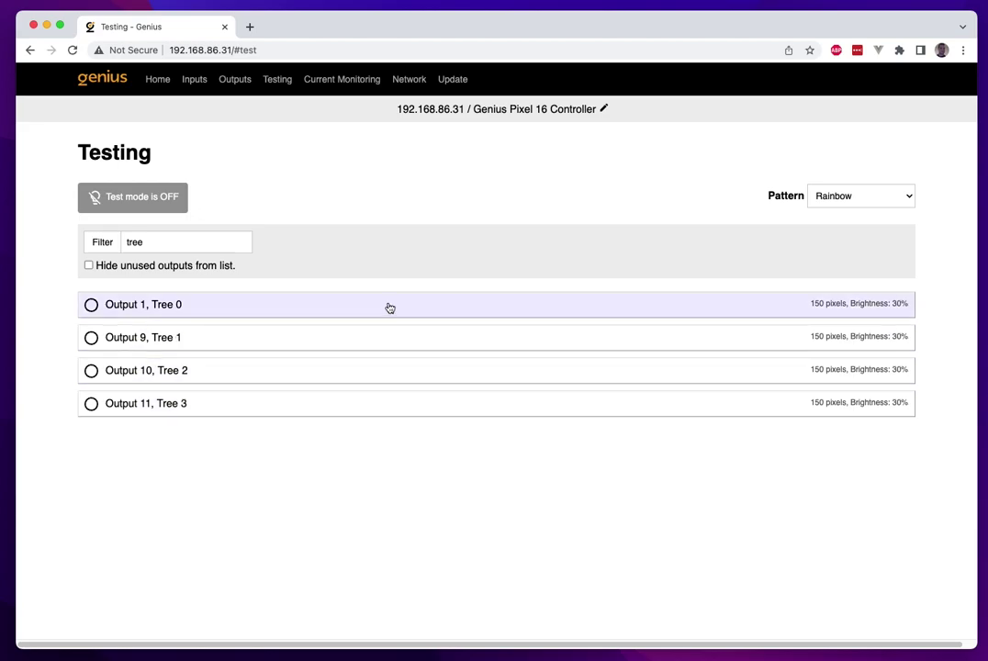
# Clear the 'tree' filter so every output is listed again.
pyautogui.click(159, 243)
pyautogui.press('super+a')
pyautogui.press('BackSpace')
# Select the 'Long range port, Outputs 17-20' group for testing.
pyautogui.scroll(-10, 274, 401)
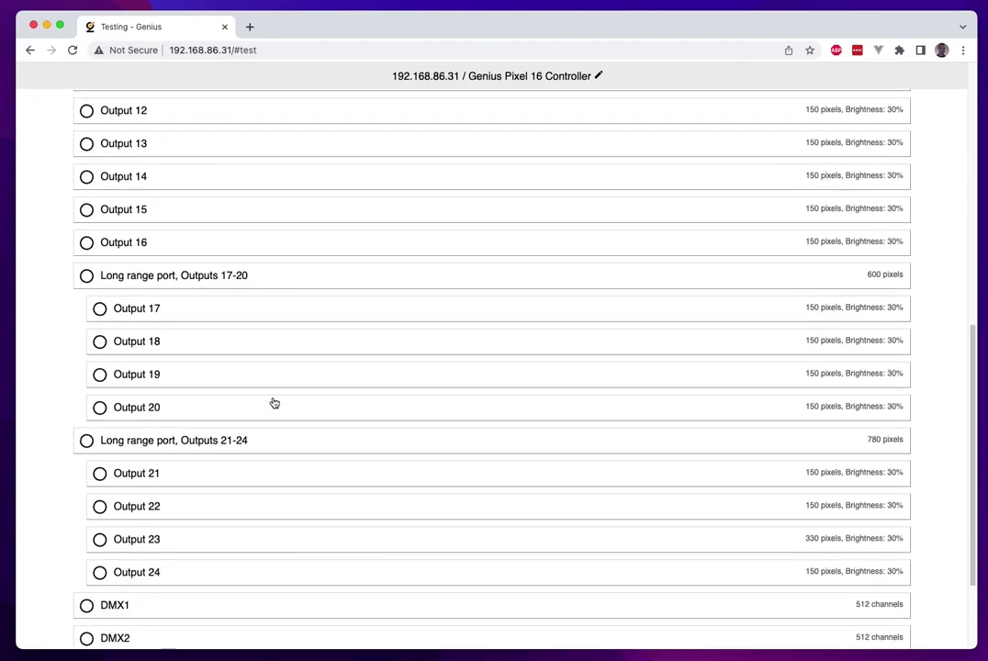
pyautogui.scroll(10, 210, 356)
pyautogui.scroll(-8, 275, 455)
pyautogui.click(258, 328)
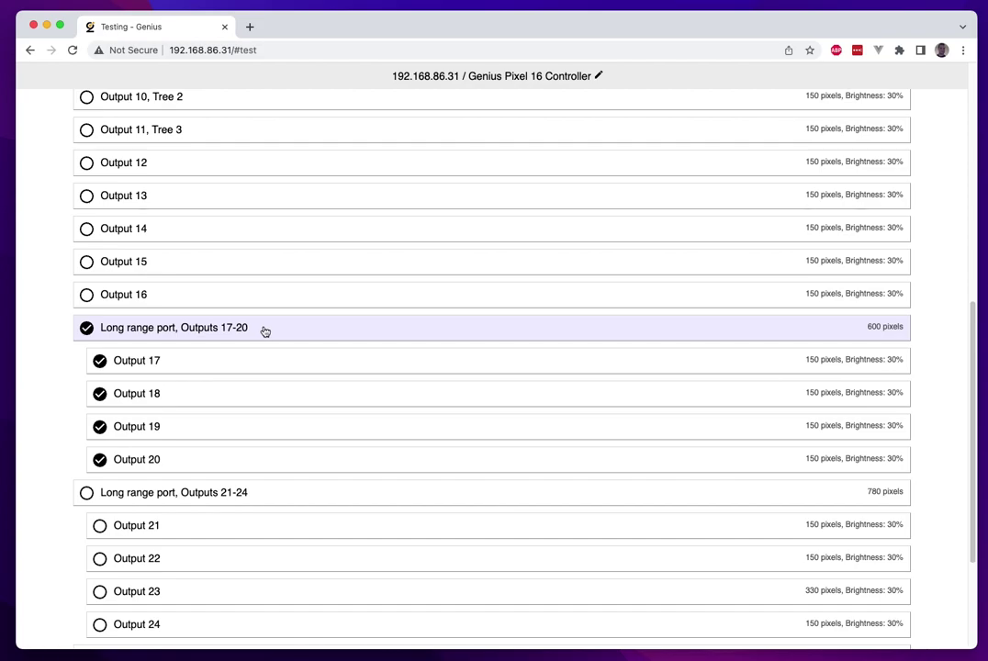
pyautogui.click(268, 331)
pyautogui.click(280, 332)
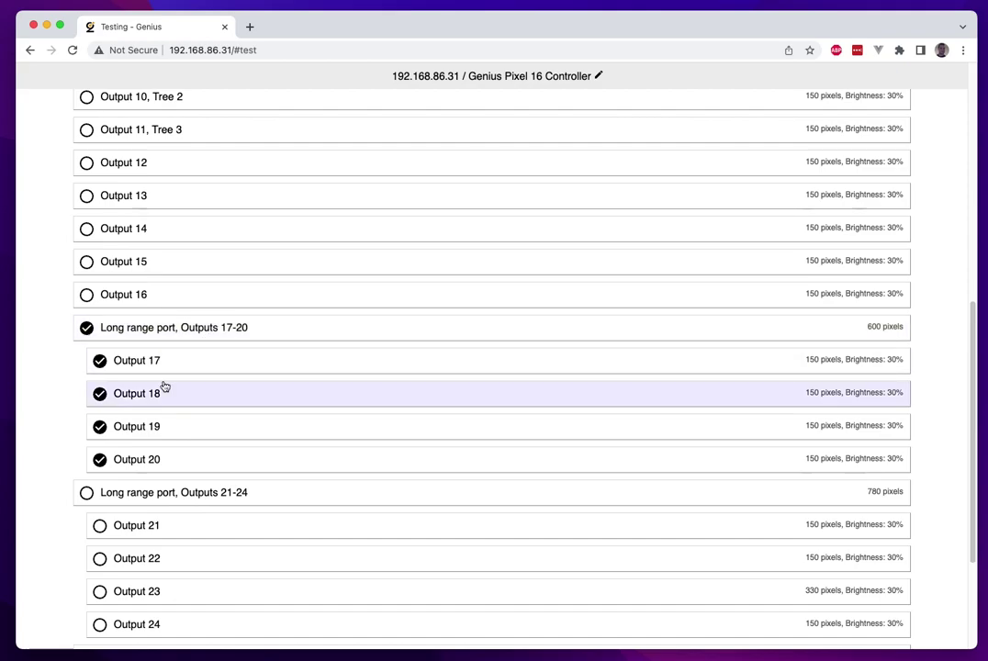
pyautogui.scroll(5, 188, 379)
pyautogui.scroll(5, 194, 375)
pyautogui.scroll(-11, 293, 399)
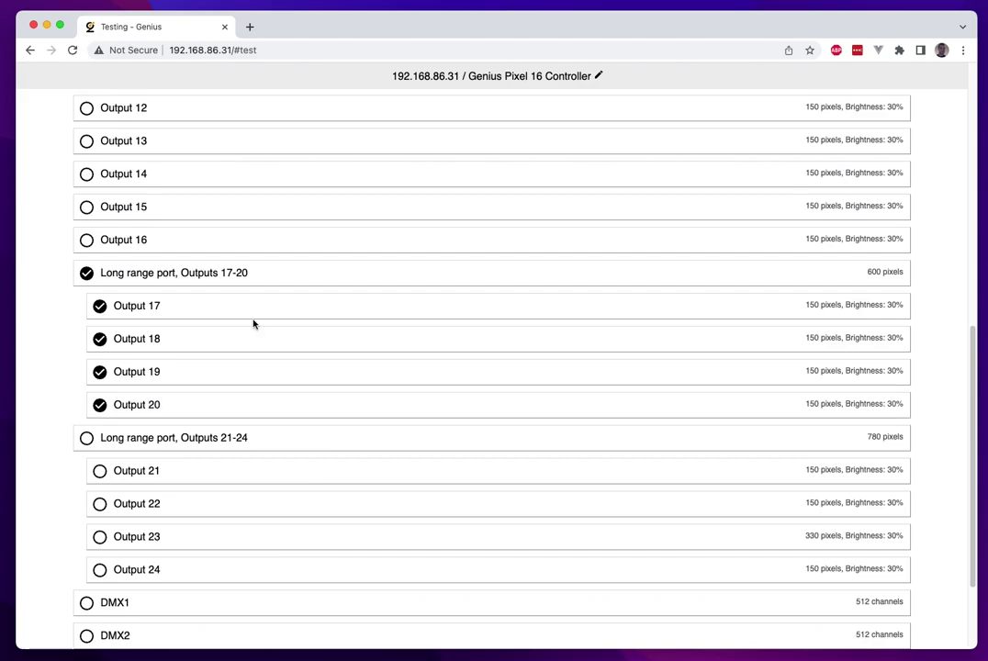
pyautogui.scroll(11, 216, 354)
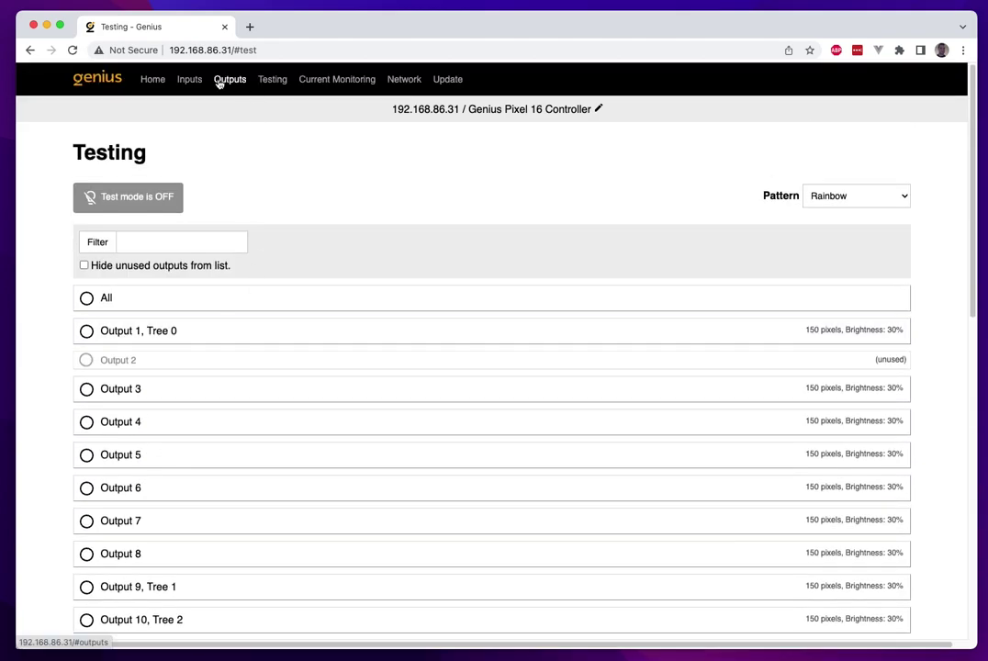
# Add a second virtual string to Output 23 and name the two strings VS1 and Vs2.
pyautogui.click(222, 80)
pyautogui.scroll(-10, 320, 314)
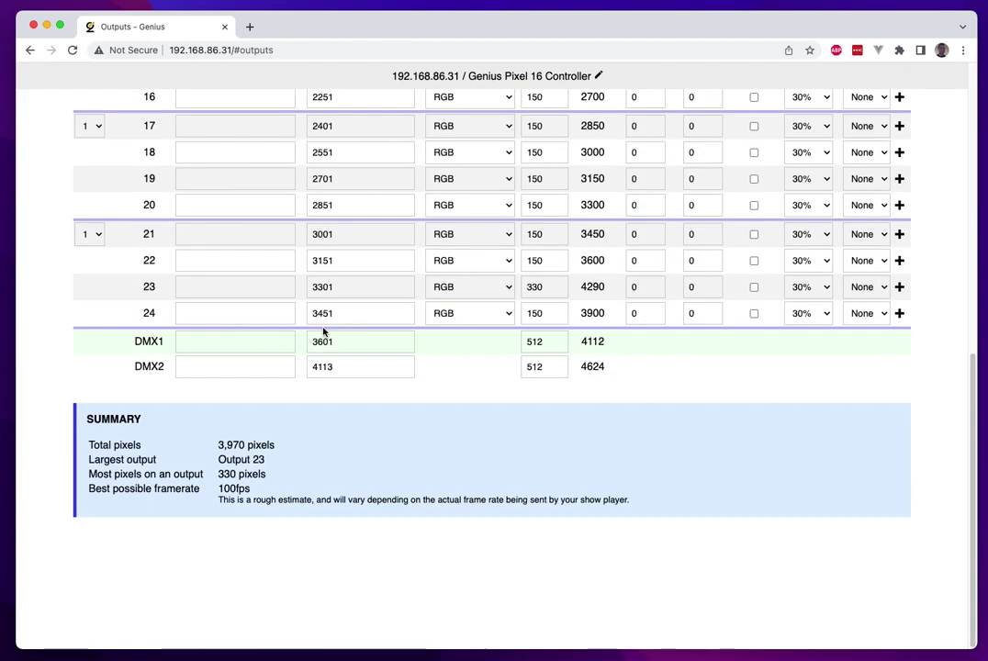
pyautogui.click(897, 288)
pyautogui.click(205, 286)
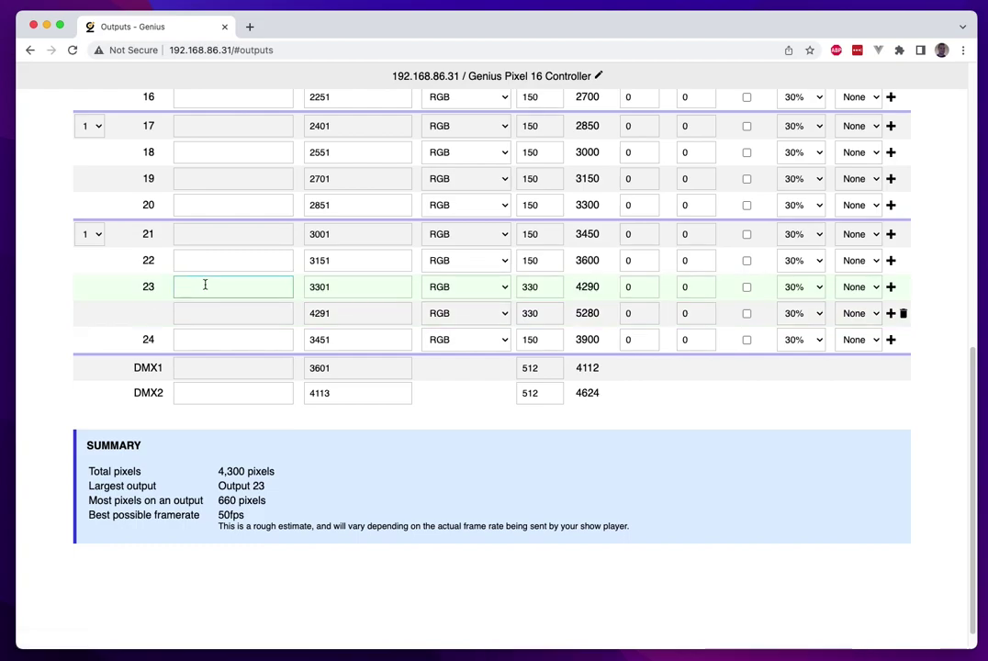
pyautogui.write('VS1')
pyautogui.click(208, 310)
pyautogui.write('Vs2')
pyautogui.scroll(15, 187, 266)
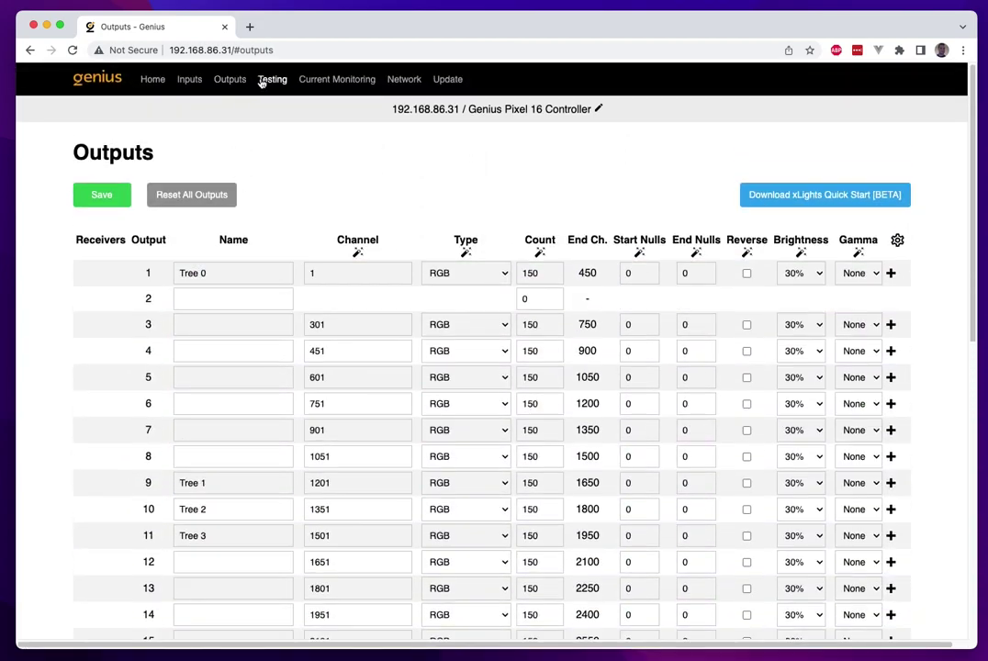
# Select Output 23 for testing and toggle its VS1 and Vs2 virtual strings.
pyautogui.click(264, 80)
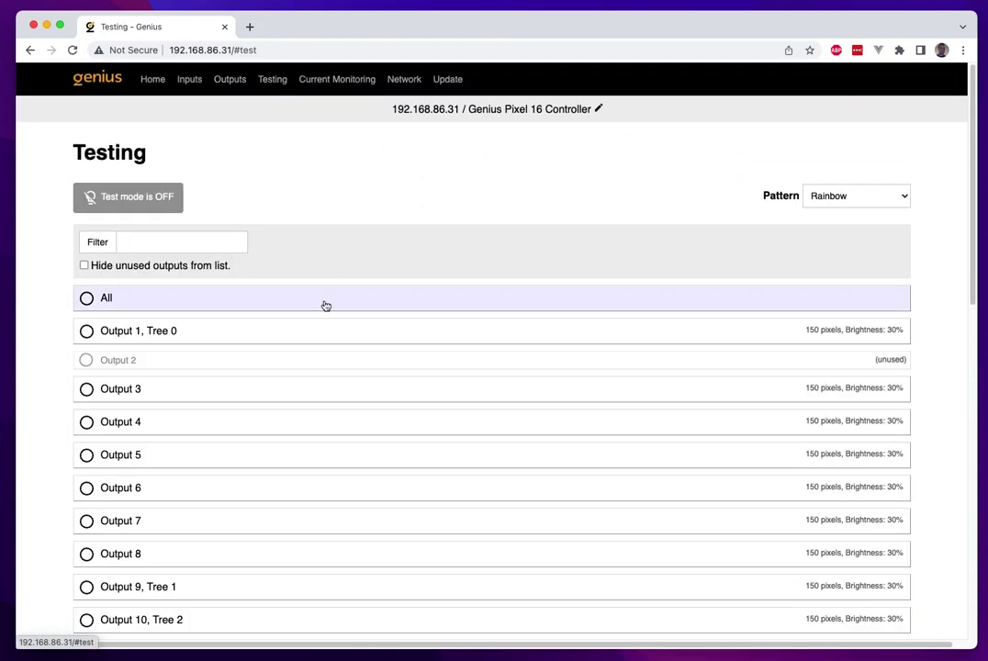
pyautogui.scroll(-10, 319, 307)
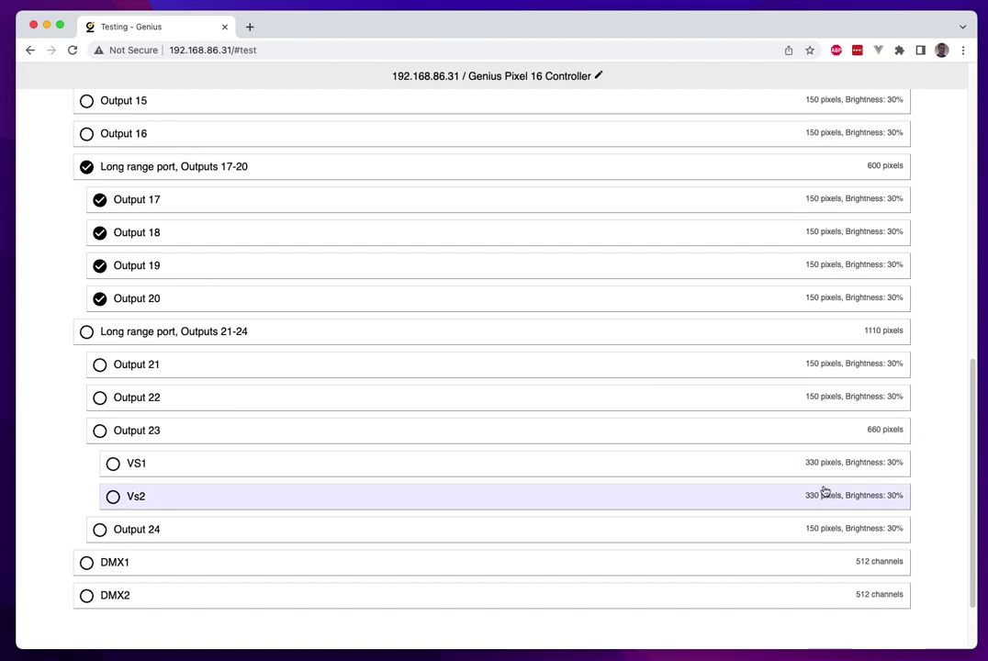
pyautogui.click(809, 435)
pyautogui.click(779, 437)
pyautogui.click(788, 475)
pyautogui.click(784, 505)
pyautogui.click(785, 505)
pyautogui.click(796, 470)
pyautogui.click(790, 496)
pyautogui.click(784, 467)
# Select every output for testing, then deselect them all.
pyautogui.scroll(10, 680, 482)
pyautogui.click(285, 306)
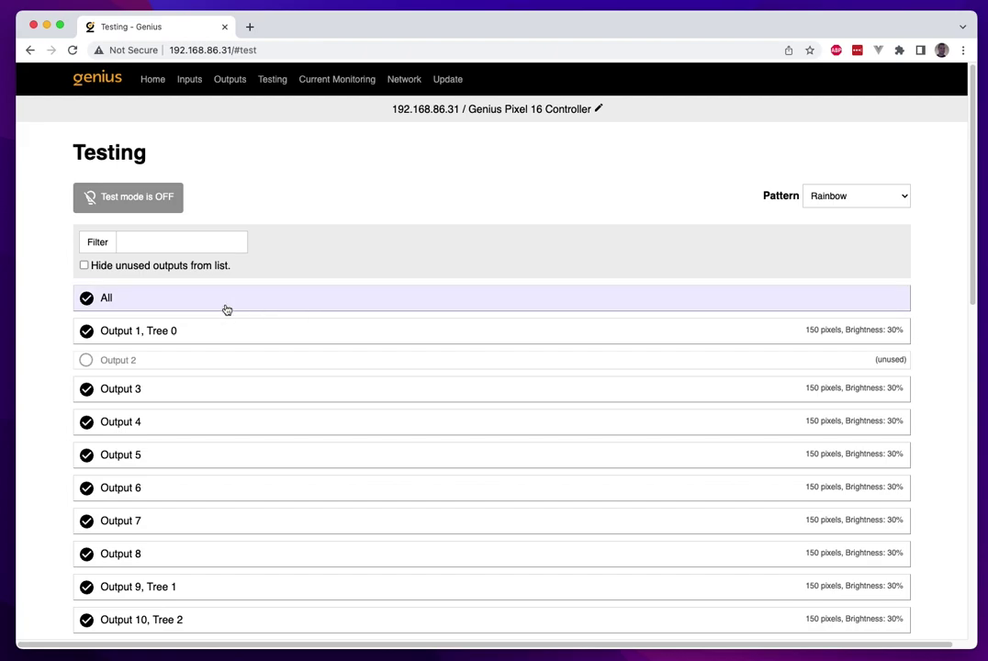
pyautogui.scroll(-3, 285, 354)
pyautogui.scroll(2, 123, 220)
pyautogui.click(156, 290)
# Select Output 5, then select and deselect the long range port Outputs 17-20 group.
pyautogui.click(258, 439)
pyautogui.scroll(-5, 510, 509)
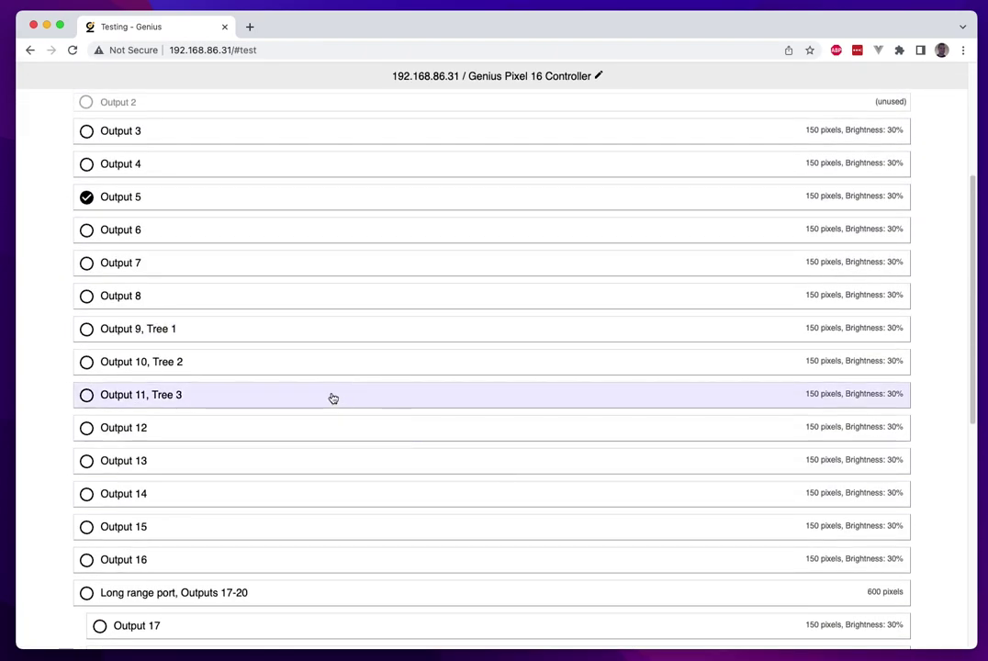
pyautogui.scroll(-1, 257, 350)
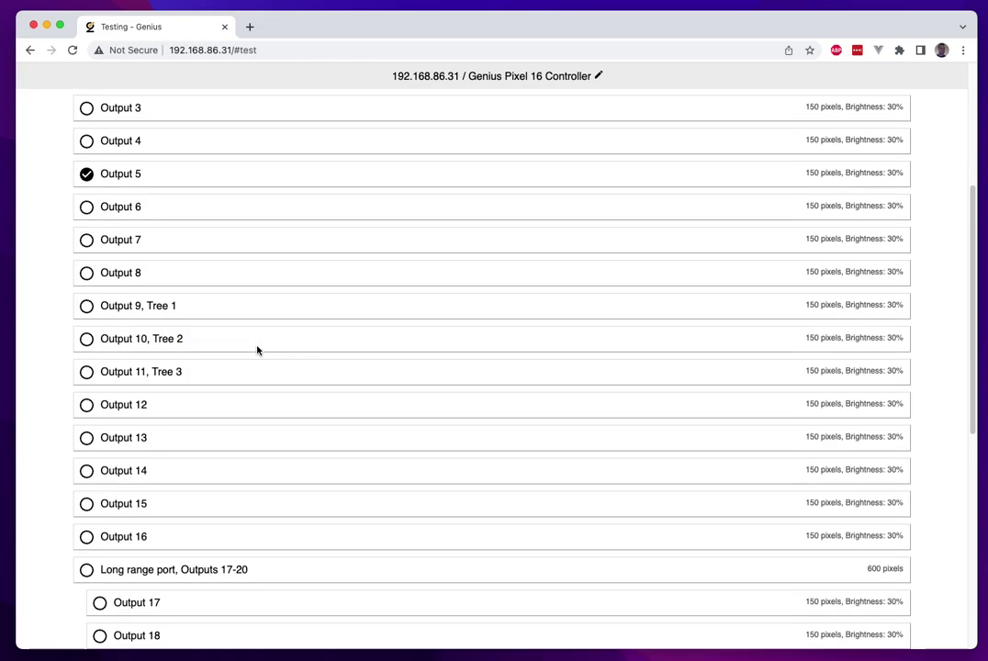
pyautogui.click(338, 579)
pyautogui.scroll(-4, 347, 575)
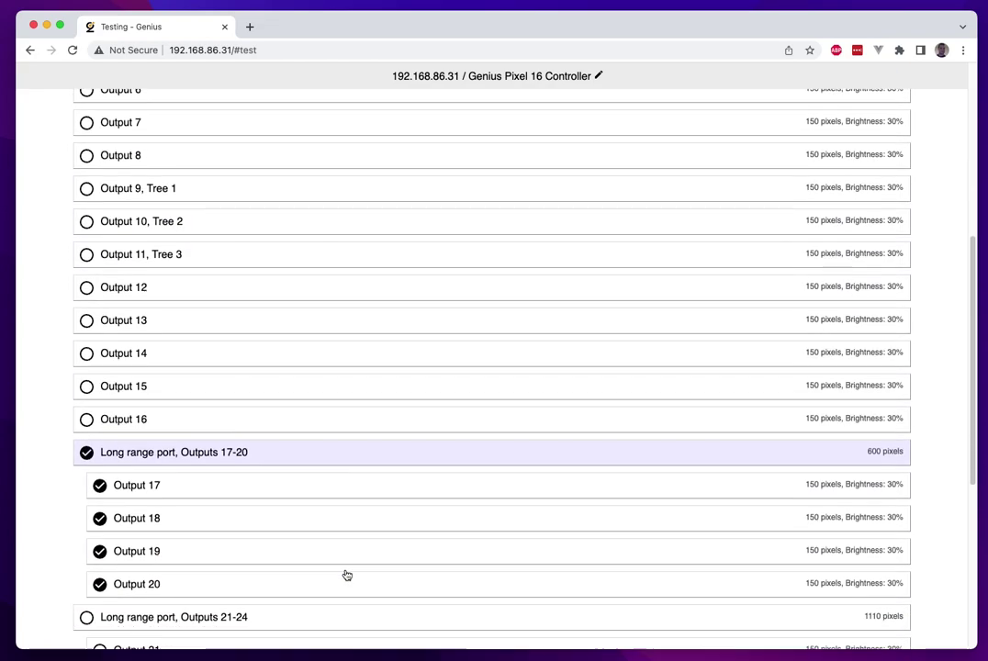
pyautogui.scroll(3, 346, 575)
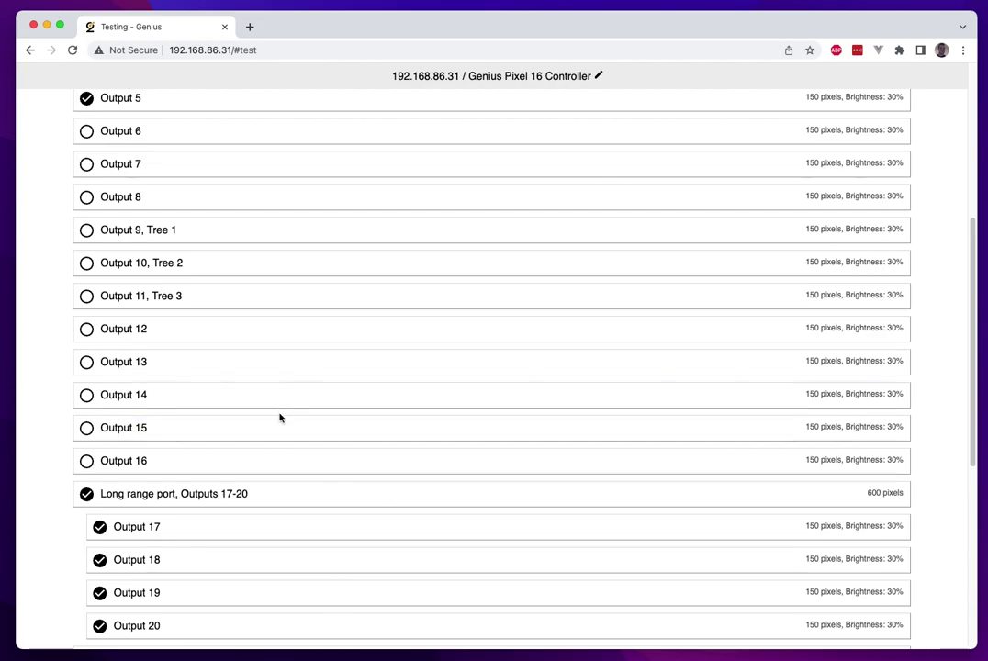
pyautogui.click(282, 487)
pyautogui.scroll(-8, 314, 465)
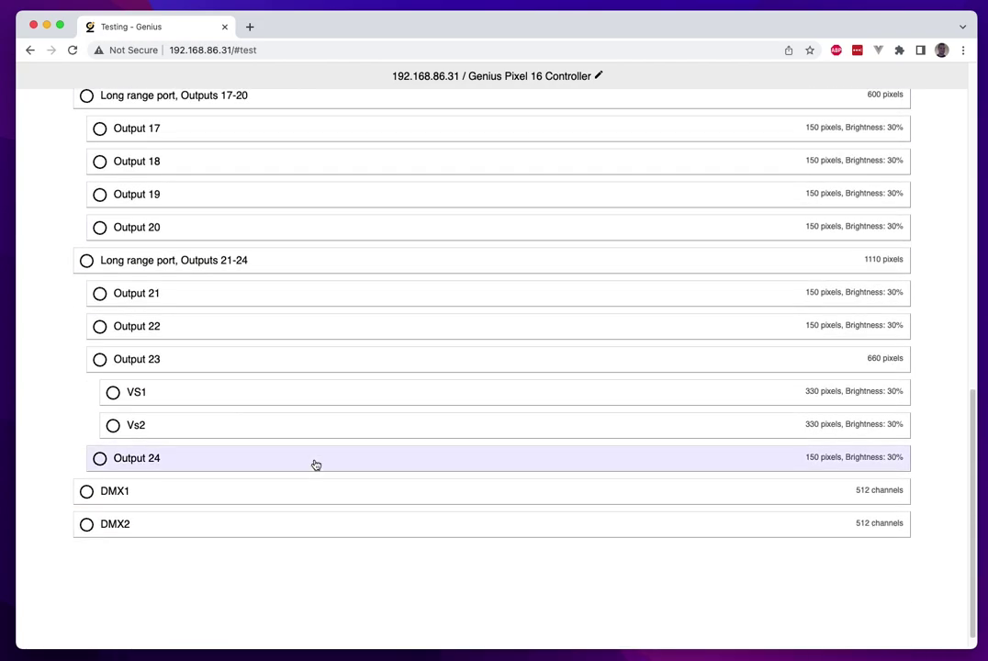
pyautogui.scroll(14, 315, 466)
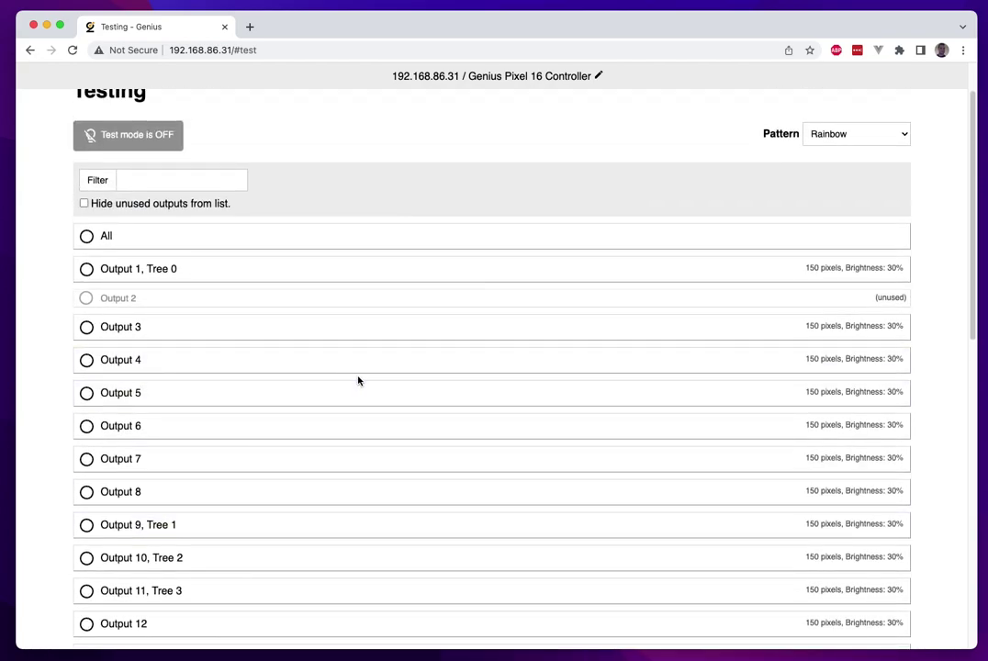
pyautogui.scroll(2, 365, 401)
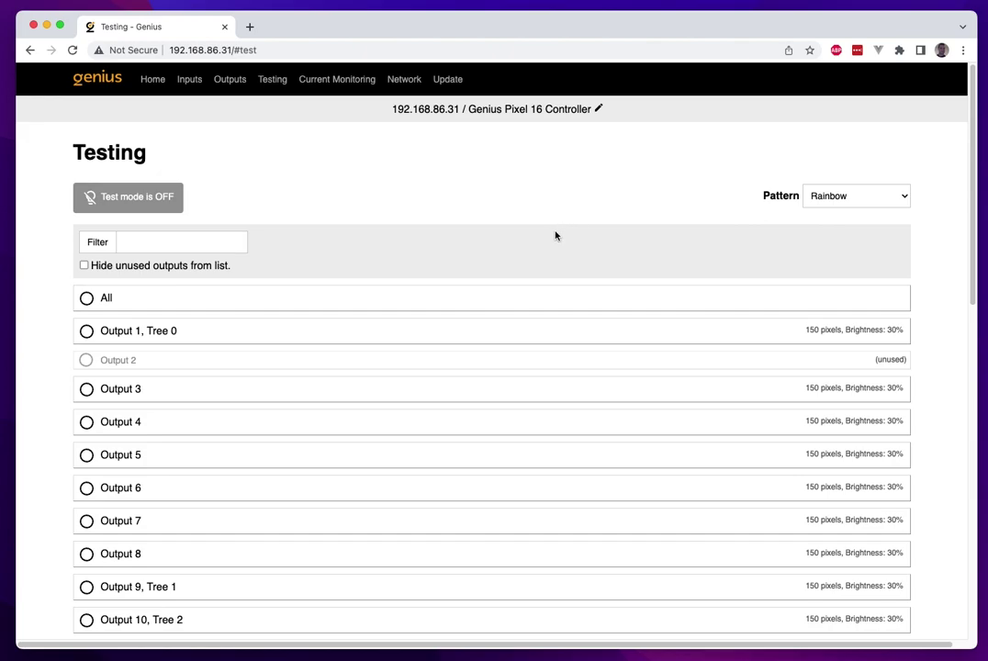
# Reset all outputs to their defaults, confirming the prompt with OK.
pyautogui.click(232, 81)
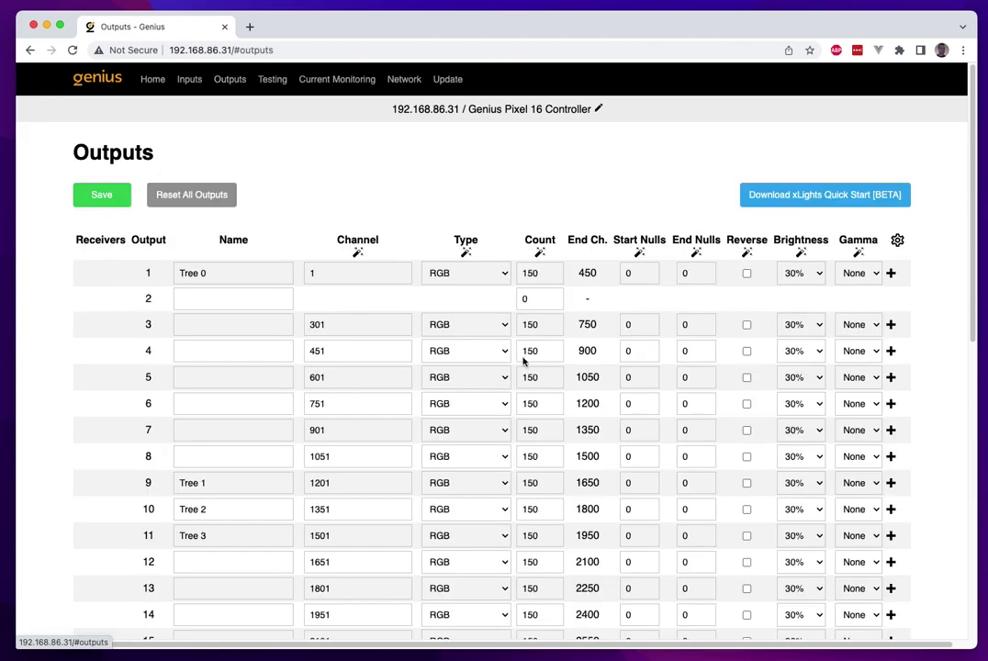
pyautogui.click(204, 198)
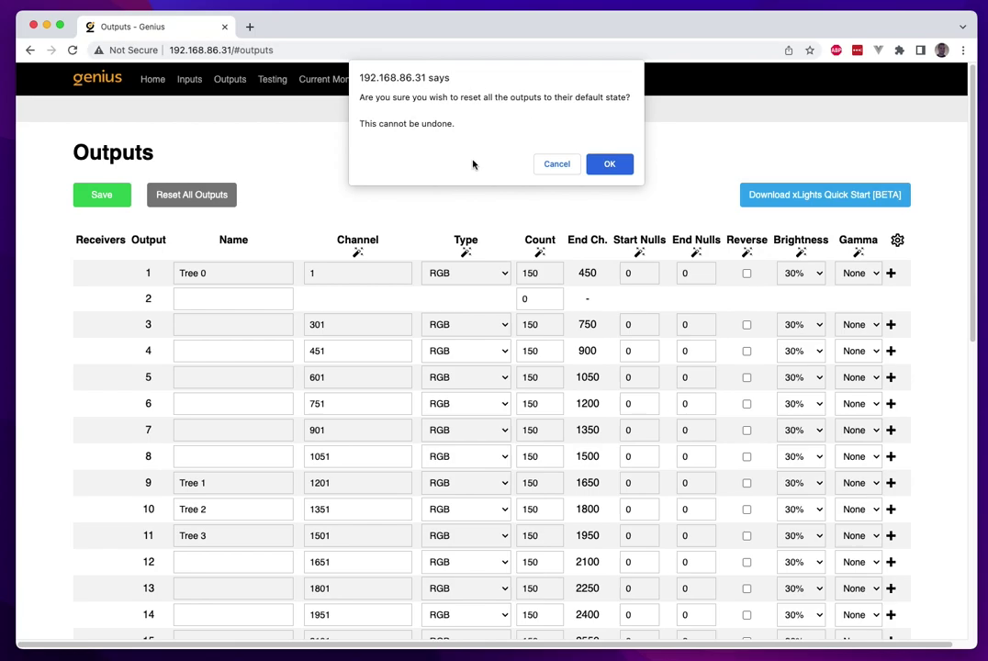
pyautogui.click(609, 165)
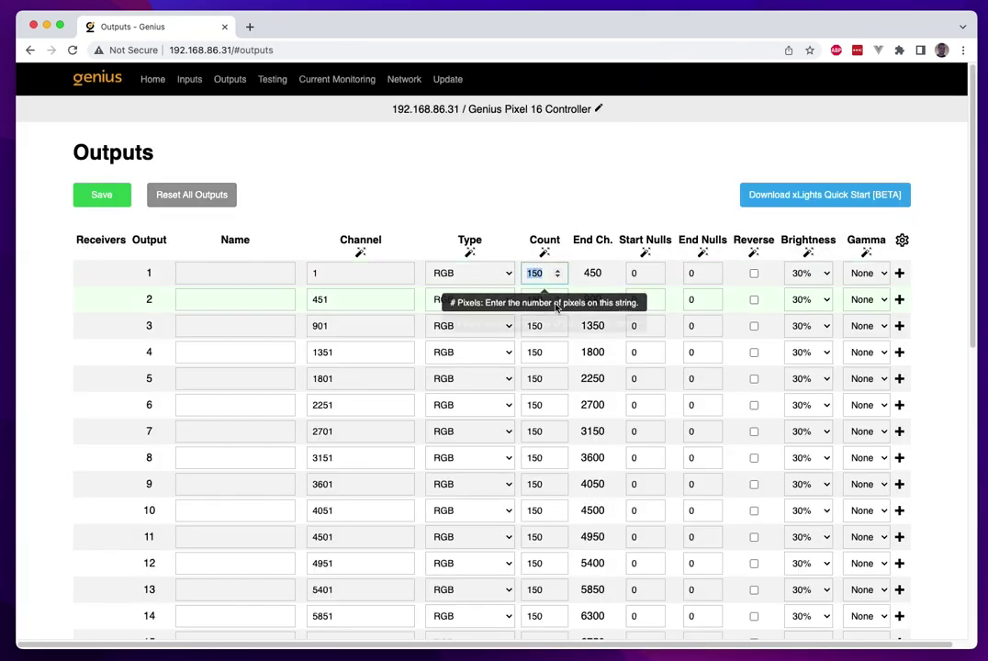
# Check that outputs 1–7 each show the default 150-pixel count.
pyautogui.click(555, 305)
pyautogui.click(538, 331)
pyautogui.click(536, 353)
pyautogui.click(532, 380)
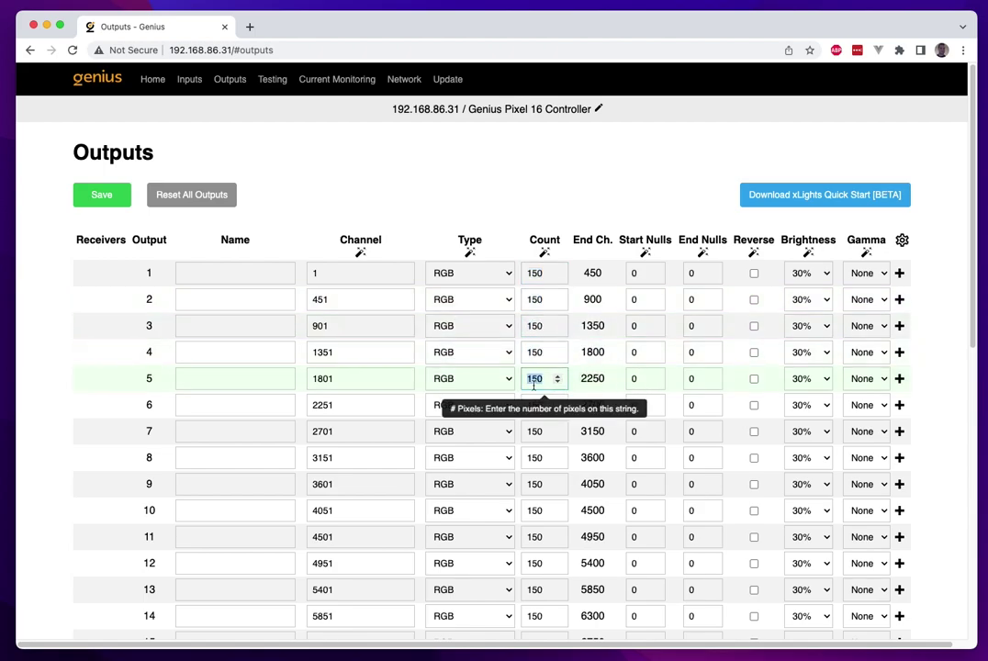
pyautogui.scroll(-2, 531, 386)
pyautogui.click(535, 342)
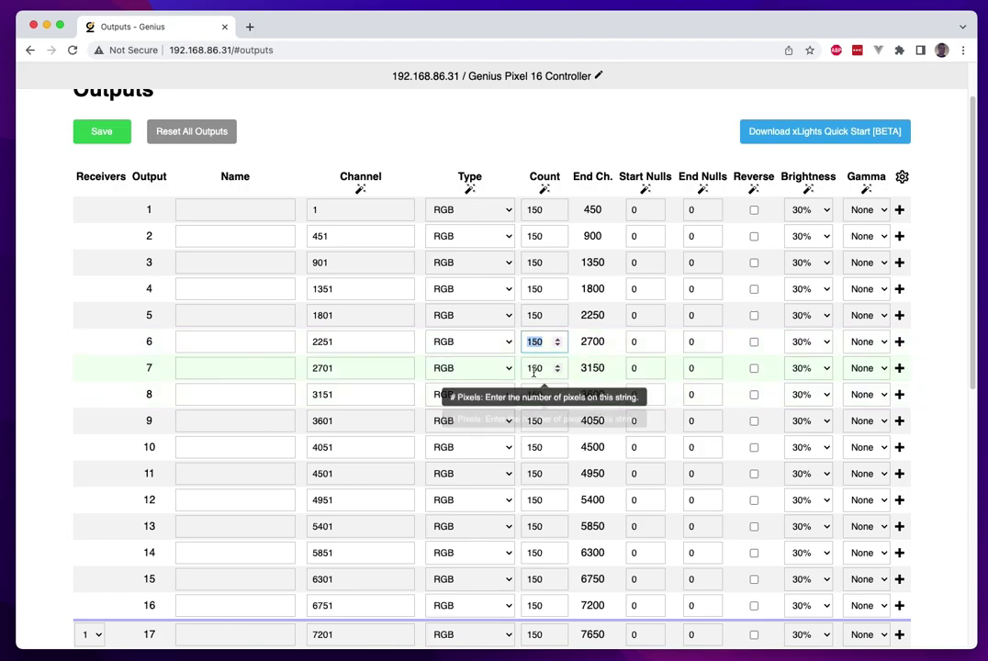
pyautogui.click(533, 370)
pyautogui.click(533, 212)
pyautogui.click(532, 144)
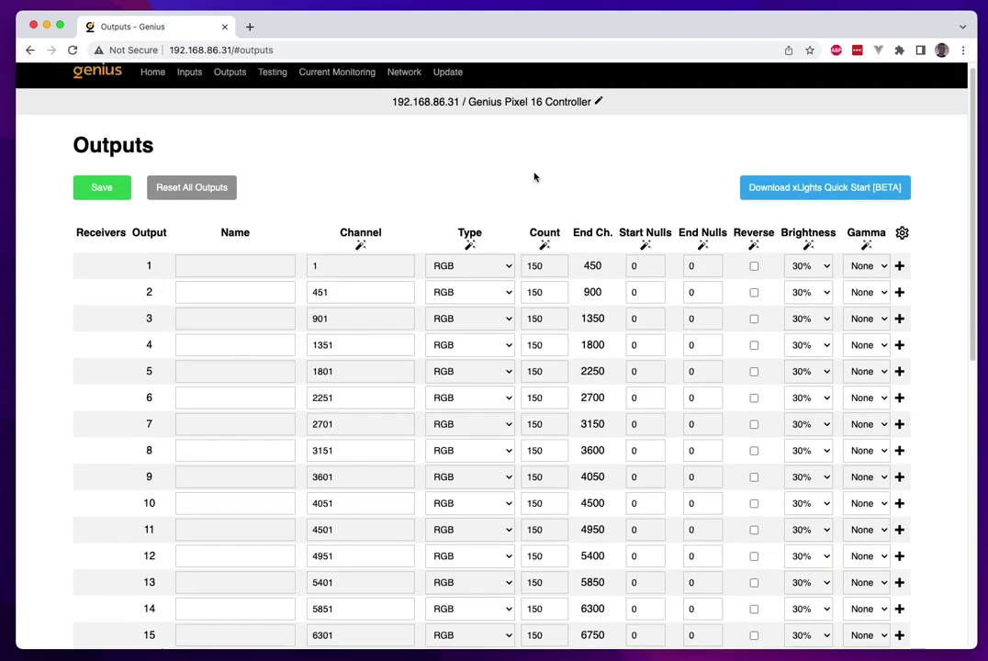
pyautogui.scroll(1, 535, 178)
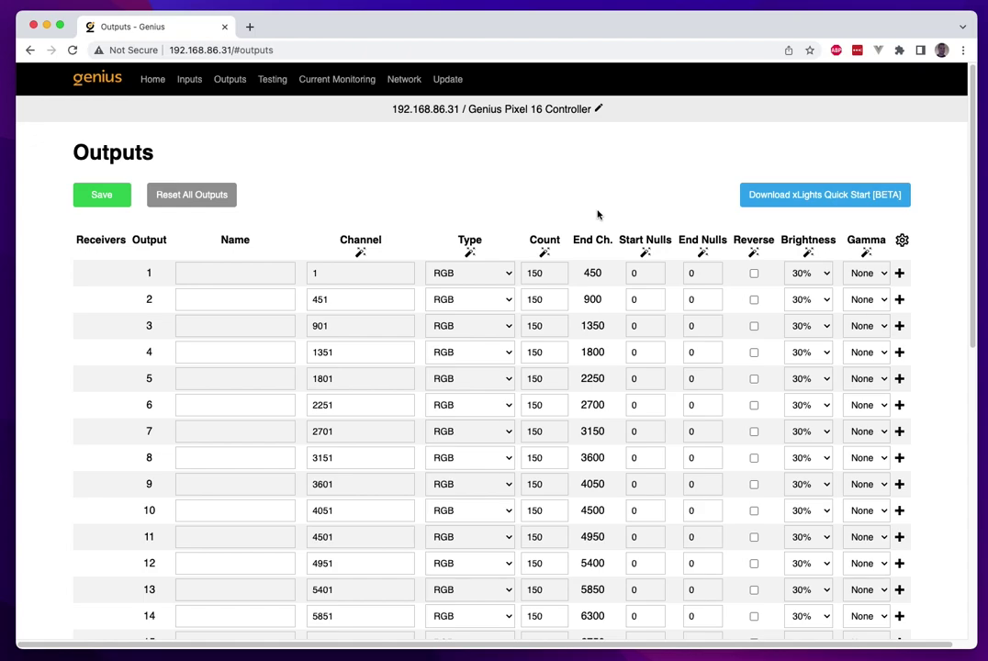
# Open the controller's Network settings page and scroll through its fields.
pyautogui.click(404, 79)
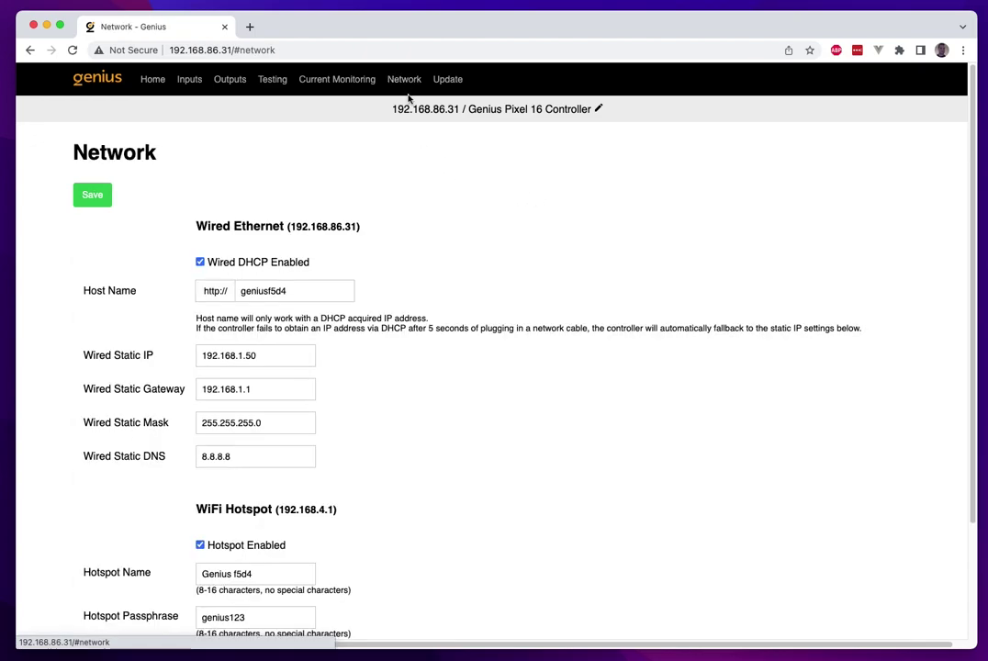
pyautogui.scroll(-2, 434, 241)
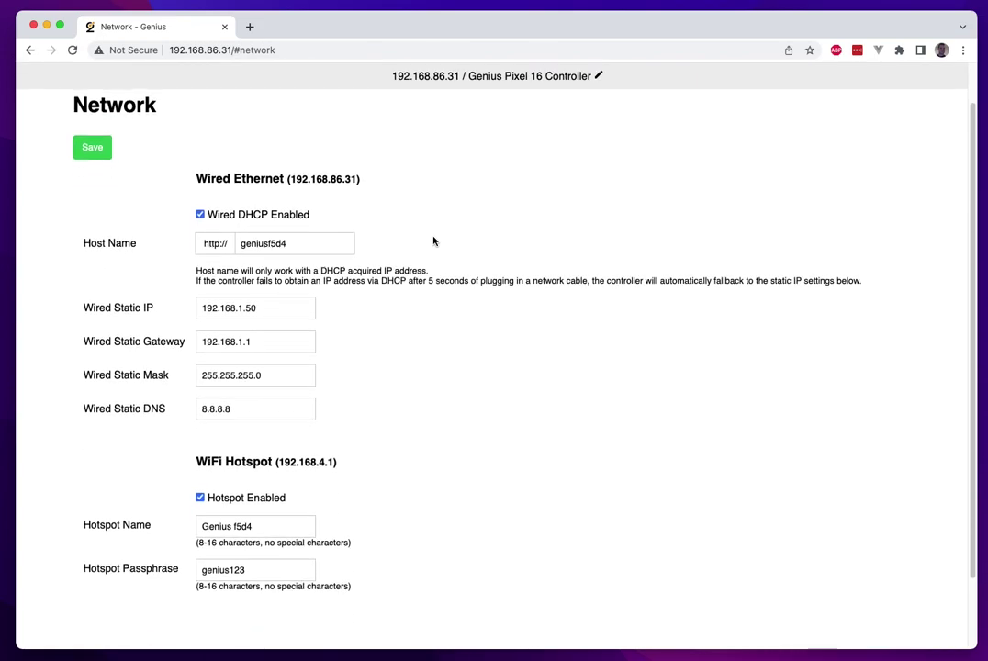
pyautogui.scroll(2, 433, 241)
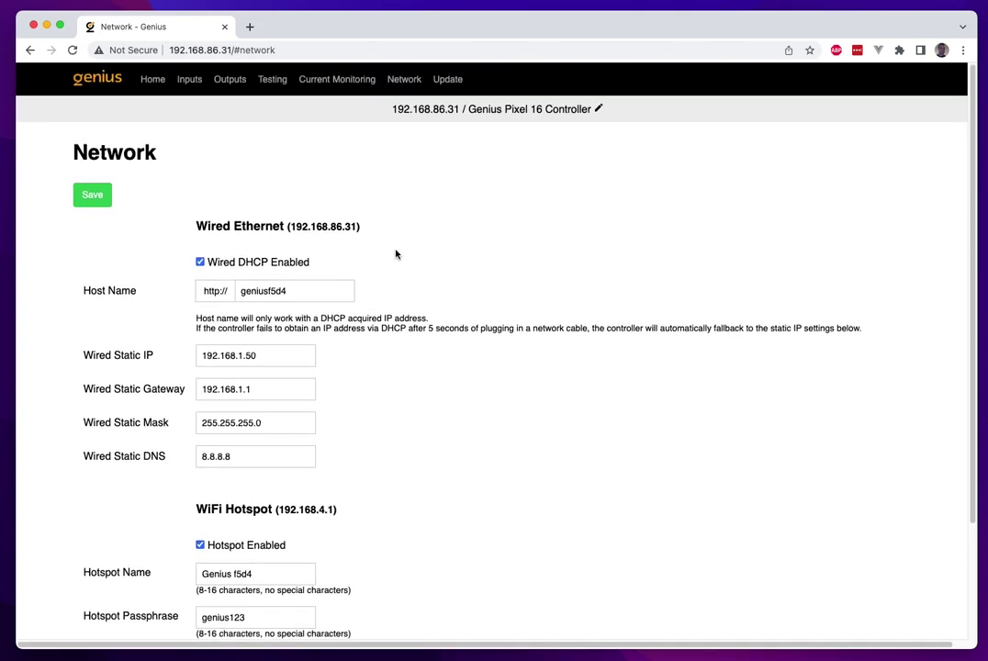
# Highlight the wired IP address, then select host name geniusf5d4 and bring up its copy menu.
pyautogui.moveTo(290, 226); pyautogui.dragTo(364, 227)
pyautogui.click(363, 227)
pyautogui.moveTo(342, 293); pyautogui.dragTo(168, 295)
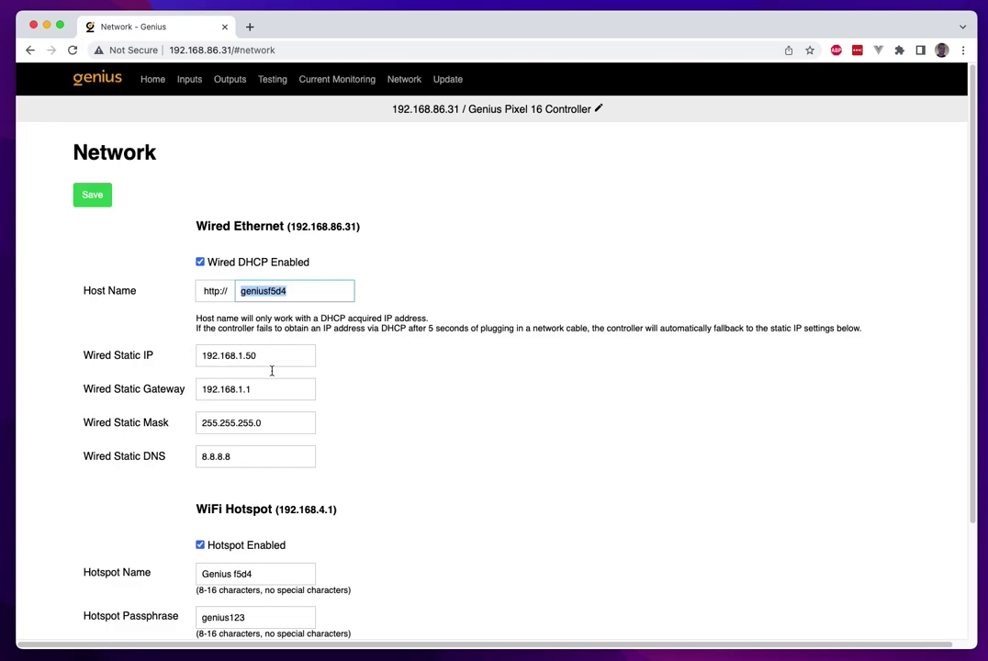
pyautogui.rightClick(265, 291)
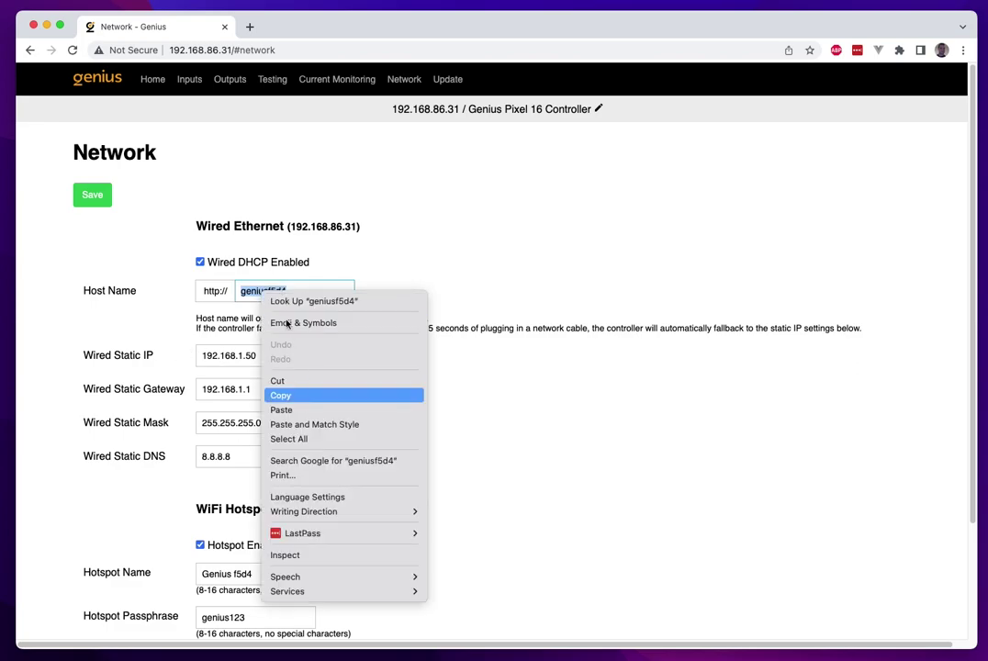
# Copy host name geniusf5d4 and paste it as the address in a new Chrome tab.
pyautogui.press('Return')
pyautogui.click(249, 26)
pyautogui.press('super+v')
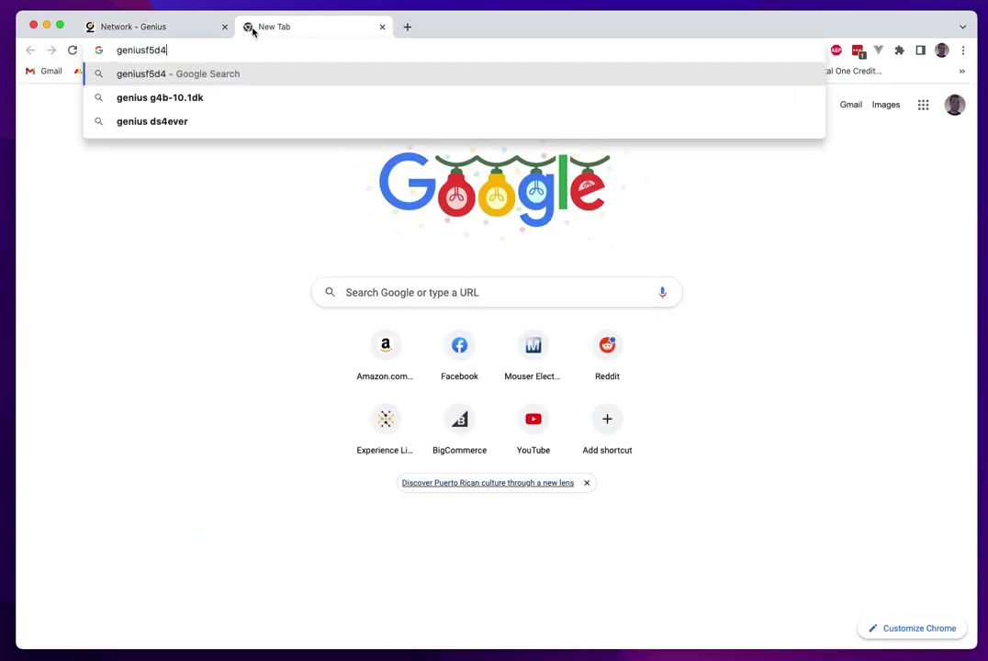
pyautogui.press('Return')
pyautogui.click(265, 50)
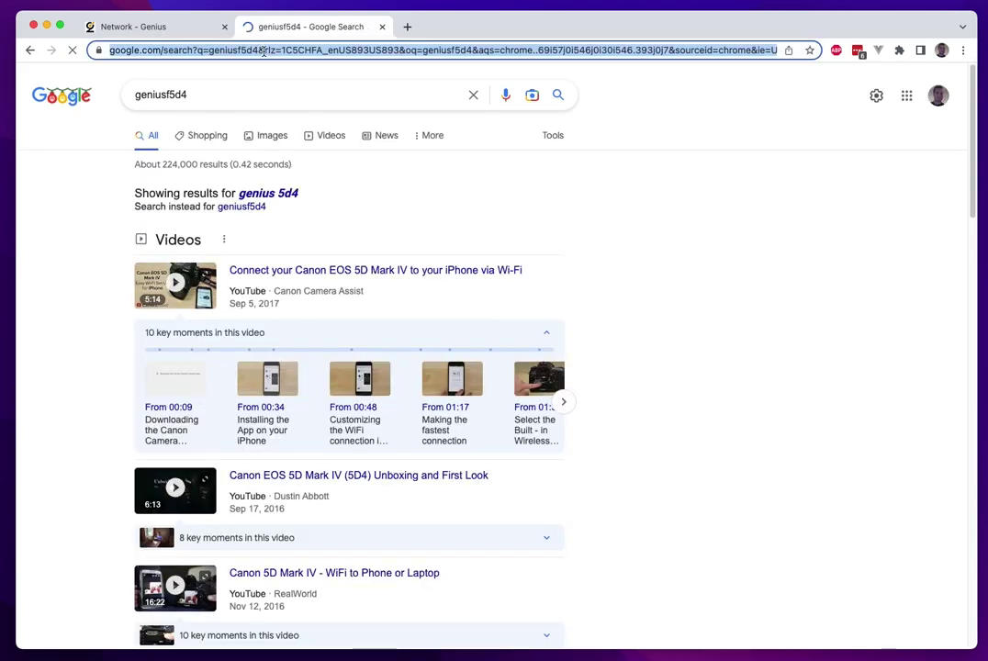
pyautogui.write('http://geniusf5d4')
pyautogui.press('Return')
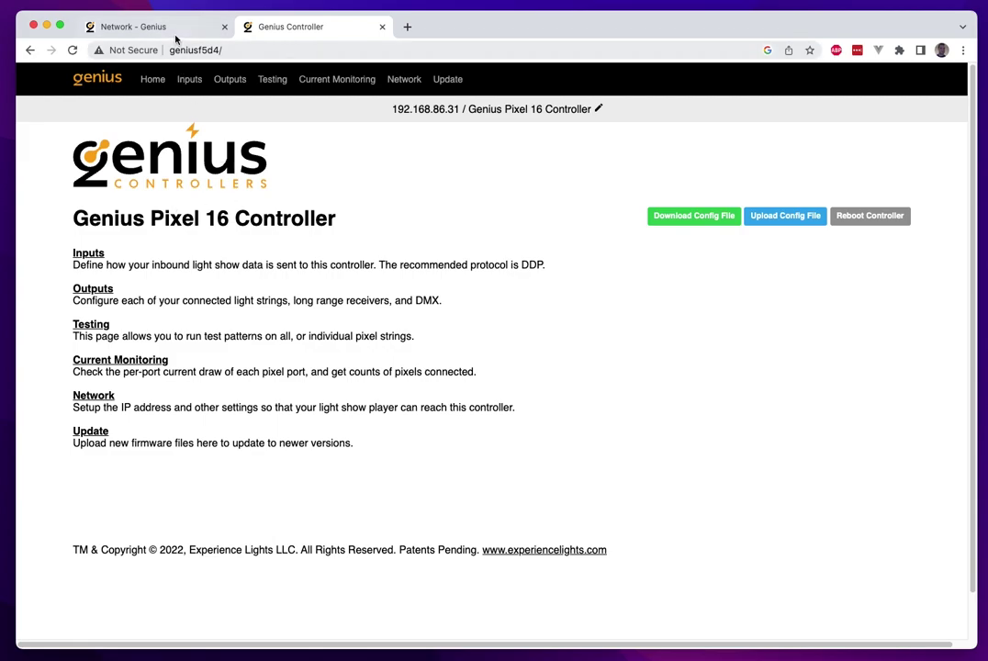
# Back on the Network tab, select host name geniusf5d4 and disable Wired DHCP.
pyautogui.click(175, 37)
pyautogui.moveTo(349, 291); pyautogui.dragTo(266, 292)
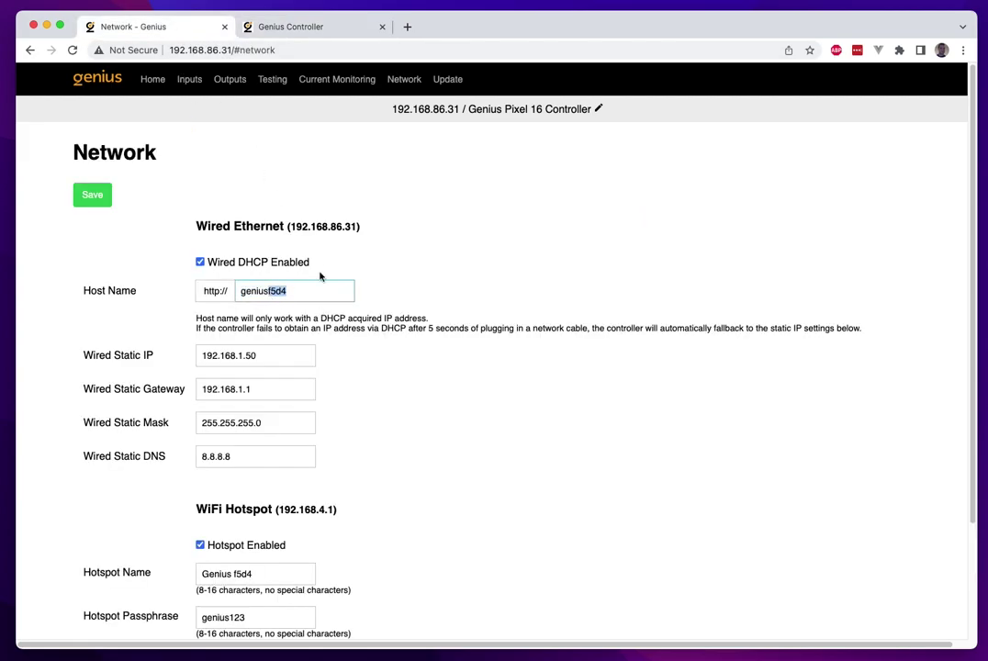
pyautogui.doubleClick(293, 291)
pyautogui.click(273, 266)
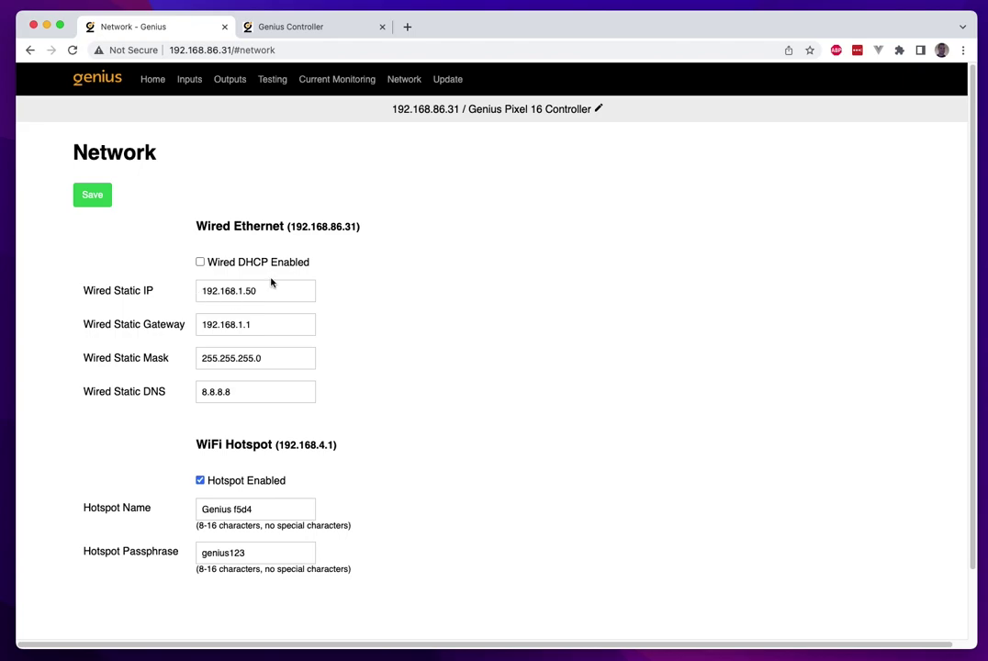
# Compare with the controller home page tab, then re-enable Wired DHCP.
pyautogui.click(275, 28)
pyautogui.click(180, 32)
pyautogui.click(234, 264)
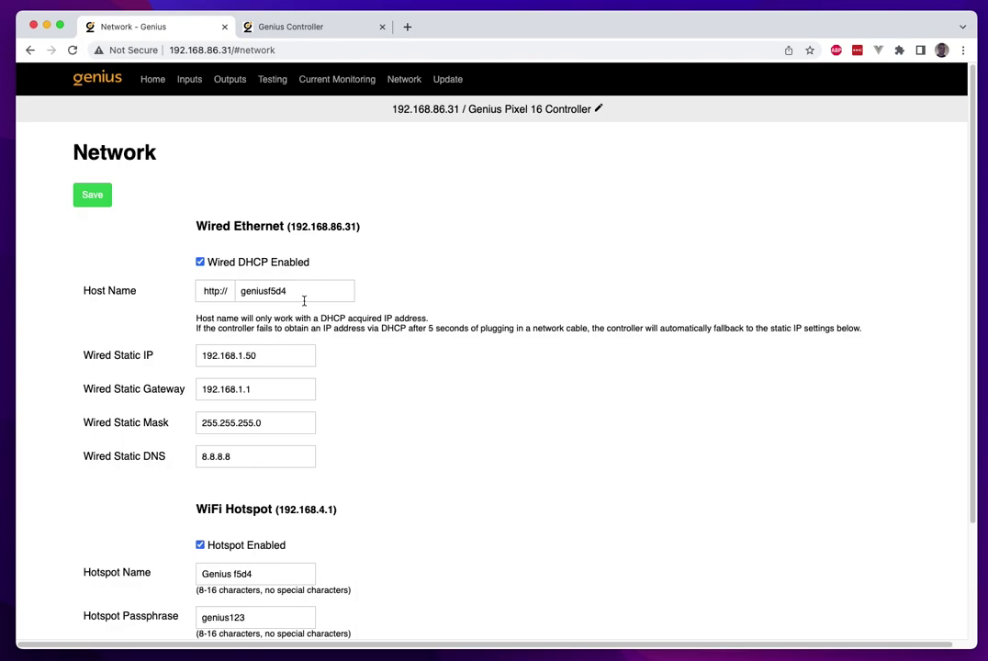
# Go from Outputs to Inputs and back to Outputs, showing outputs 1–14 as RGB with 150 pixels.
pyautogui.click(229, 80)
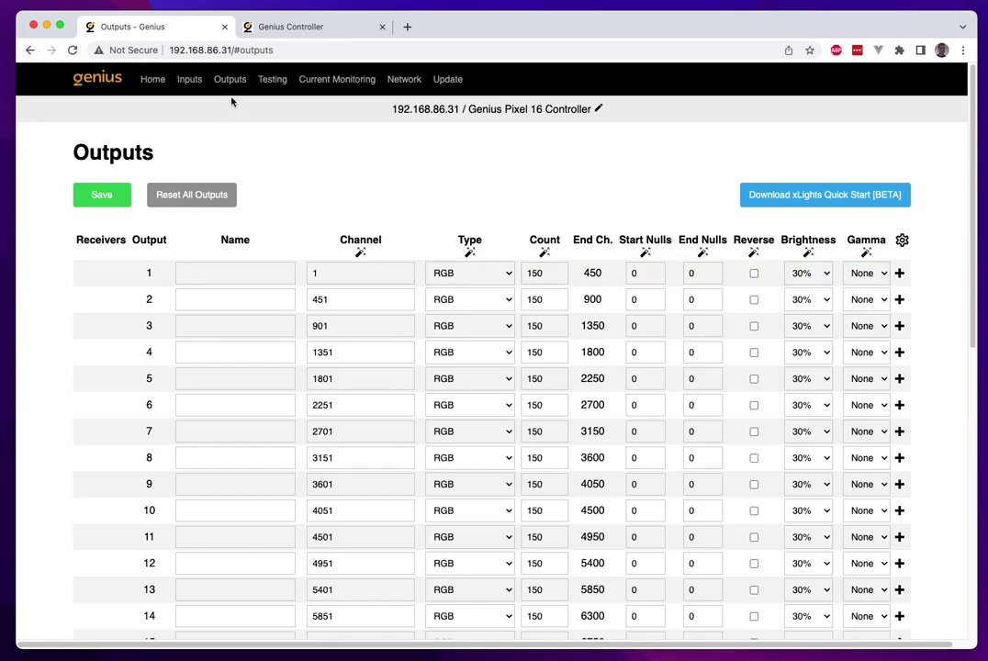
pyautogui.click(190, 80)
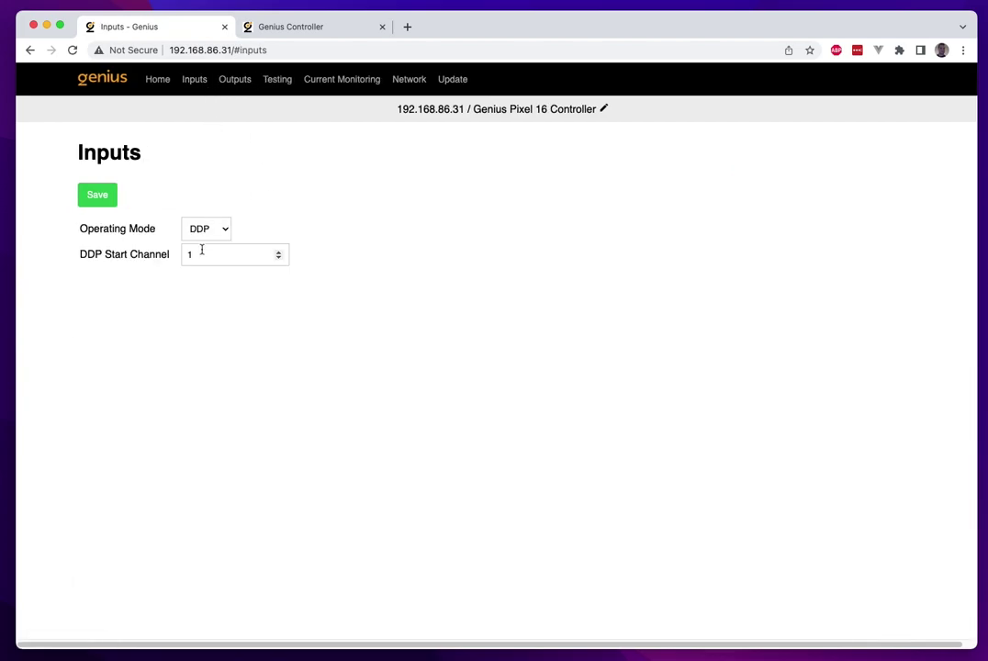
pyautogui.click(233, 80)
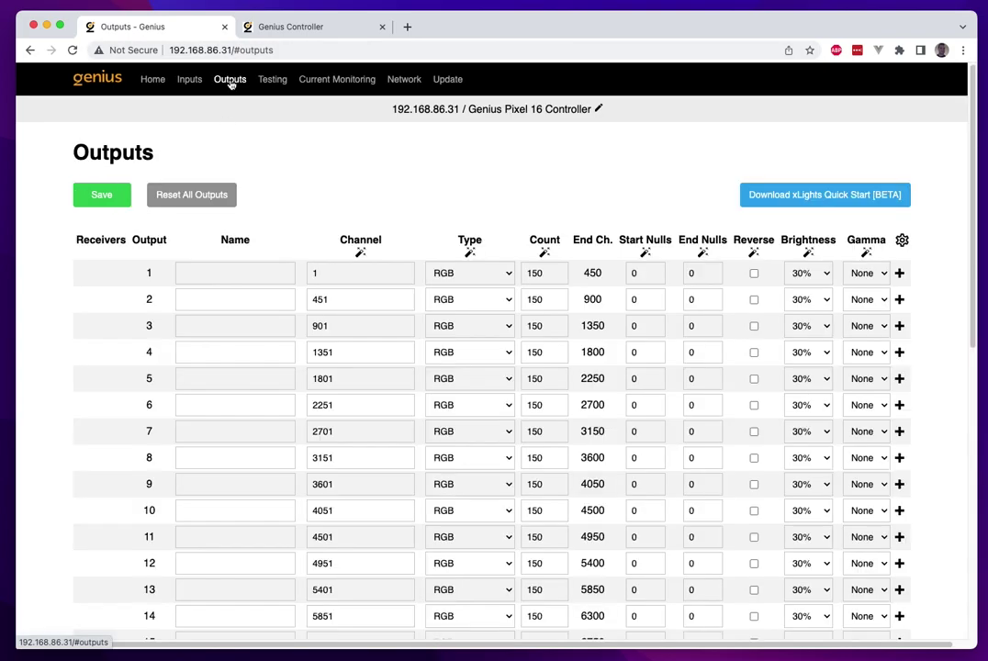